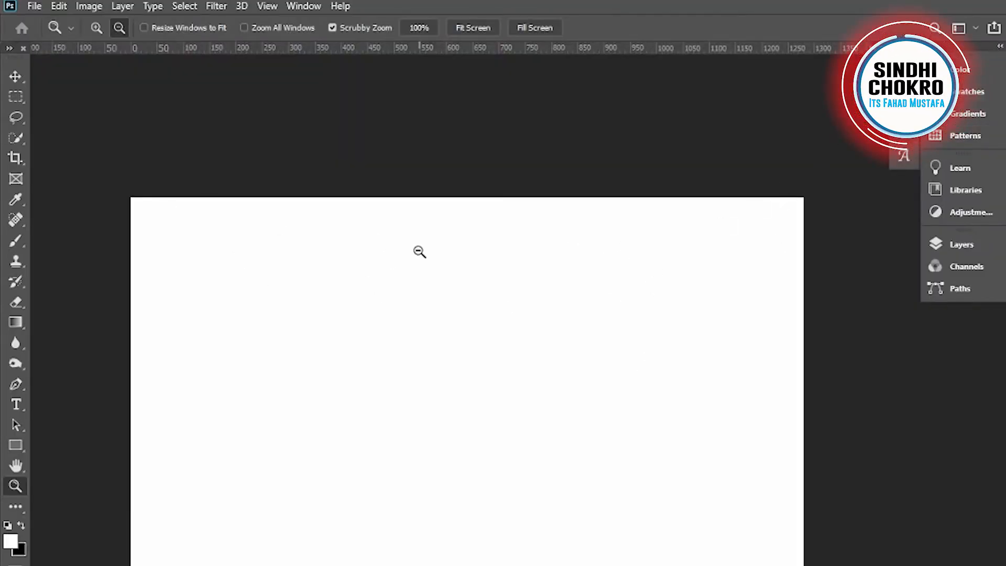
{"action": "left_click", "coordinate": [16, 79]}
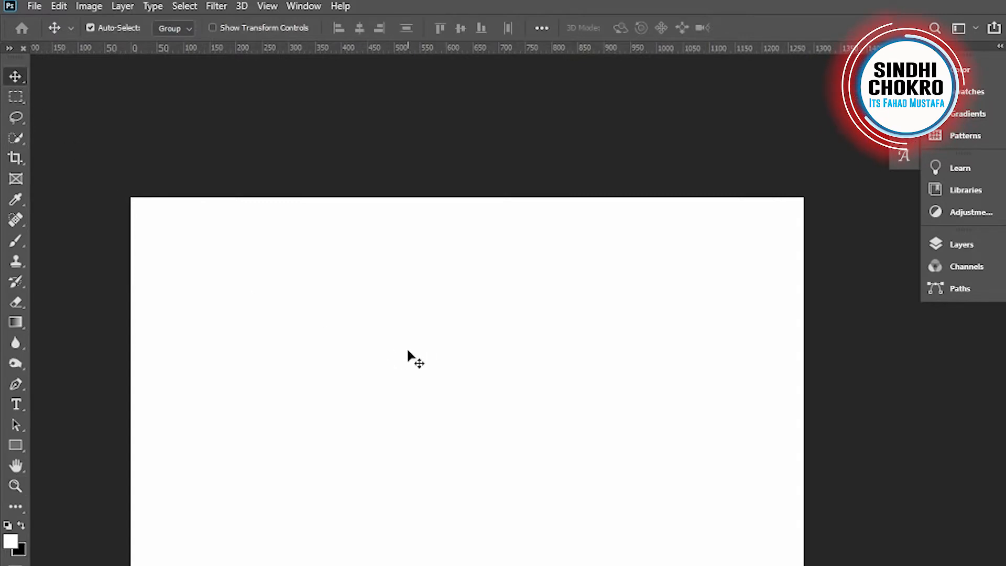
{"action": "left_click_drag", "start_coordinate": [468, 409], "coordinate": [483, 377]}
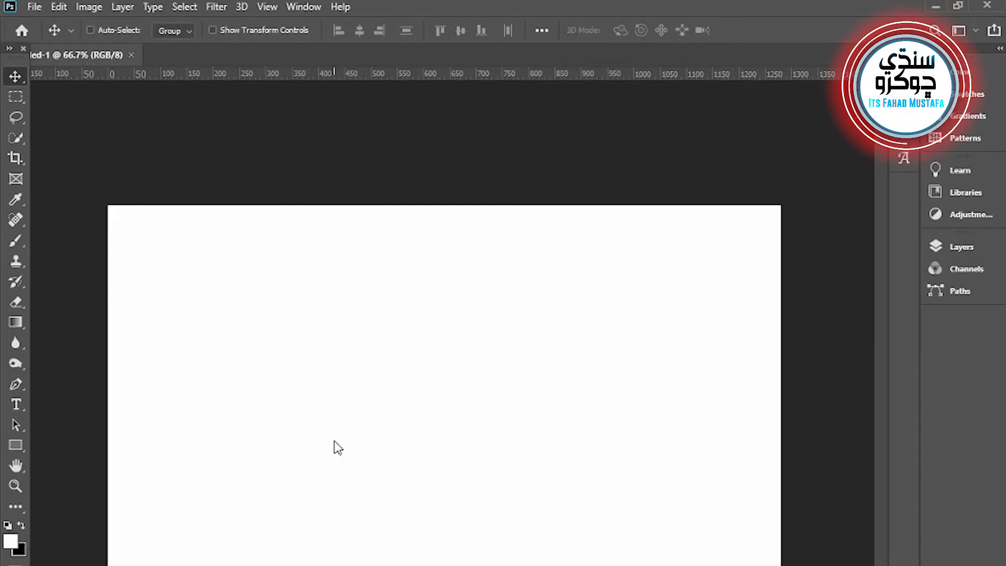
Open the three portrait photos with green, purple and yellow backgrounds together through Camera Raw as separate documents
{"action": "key", "text": "ctrl+o"}
{"action": "scroll", "coordinate": [543, 262], "scroll_direction": "down", "scroll_amount": 5}
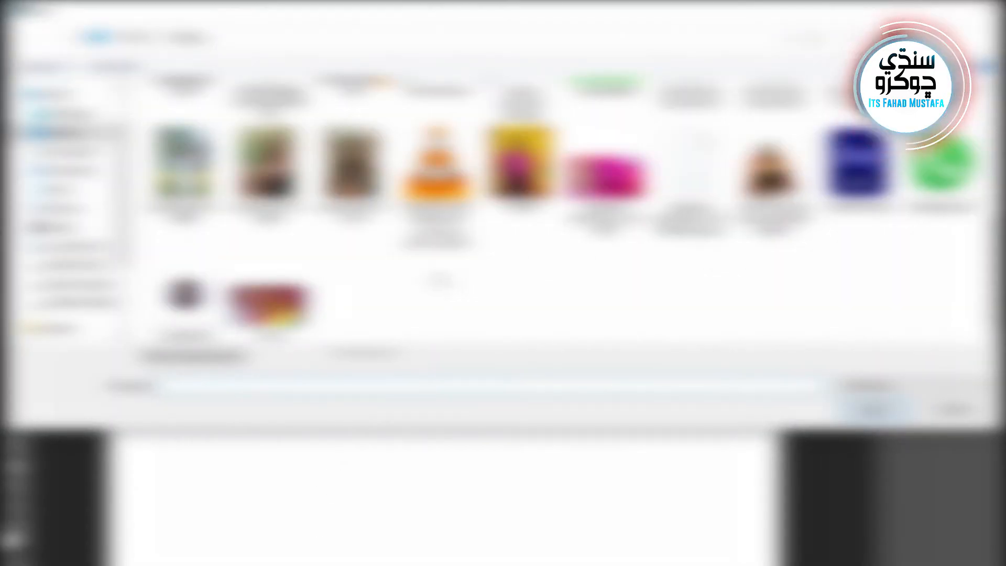
{"action": "scroll", "coordinate": [543, 236], "scroll_direction": "up", "scroll_amount": 5}
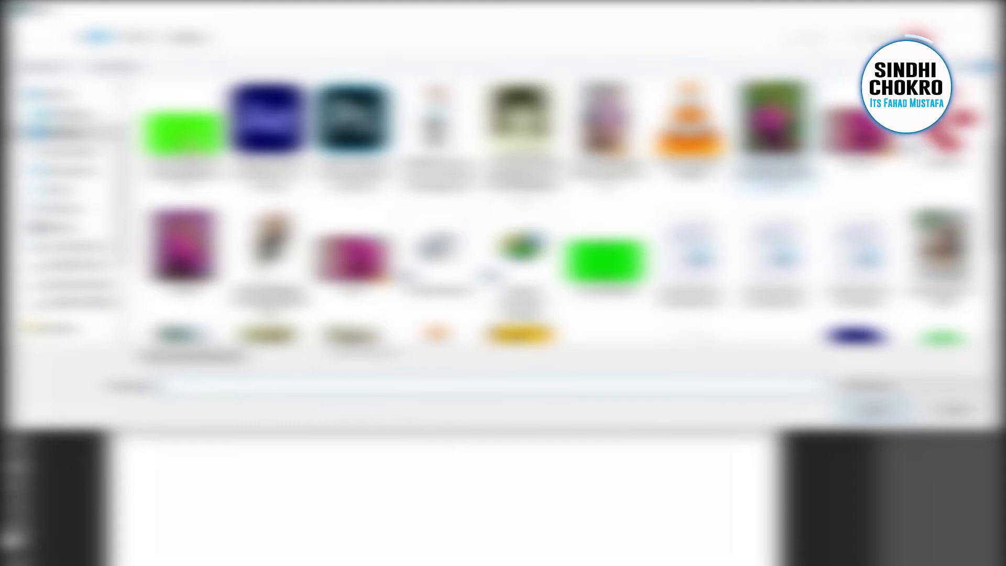
{"action": "scroll", "coordinate": [543, 235], "scroll_direction": "down", "scroll_amount": 3}
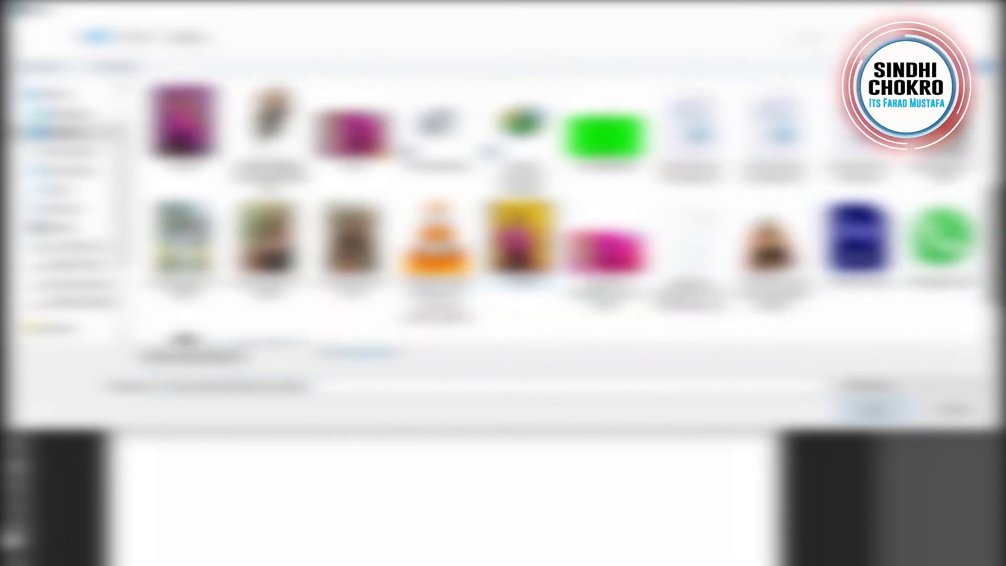
{"action": "left_click", "coordinate": [522, 246], "text": "ctrl"}
{"action": "left_click", "coordinate": [185, 128], "text": "ctrl"}
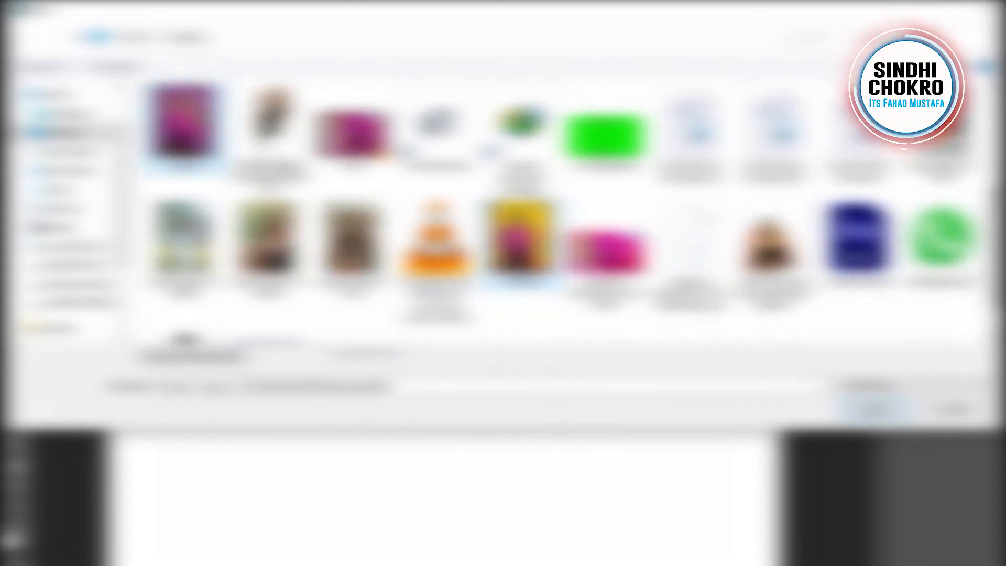
{"action": "mouse_move", "coordinate": [1002, 236]}
{"action": "left_mouse_down"}
{"action": "mouse_move", "coordinate": [995, 147]}
{"action": "mouse_move", "coordinate": [995, 260]}
{"action": "mouse_move", "coordinate": [996, 242]}
{"action": "left_mouse_up"}
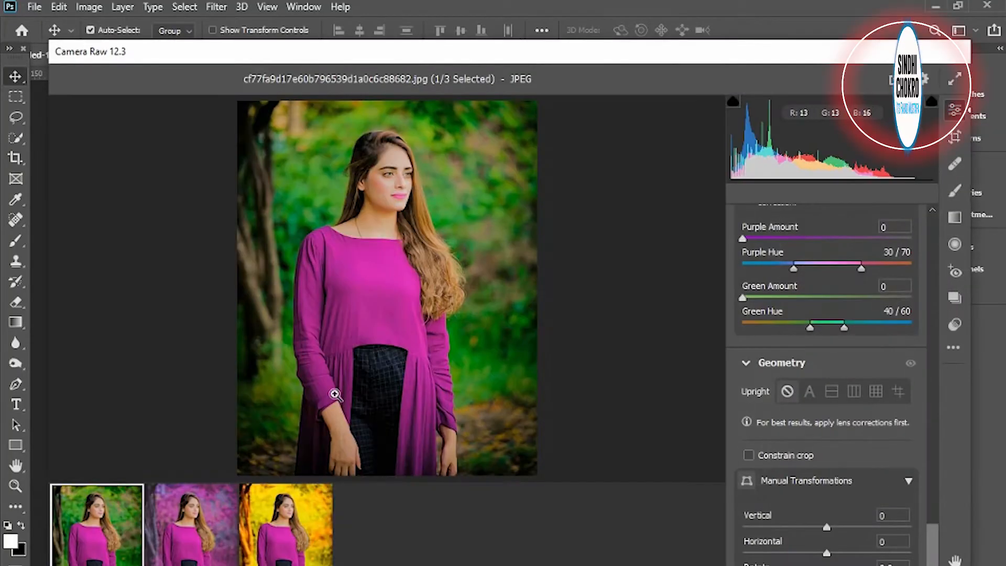
{"action": "key", "text": "ctrl+a"}
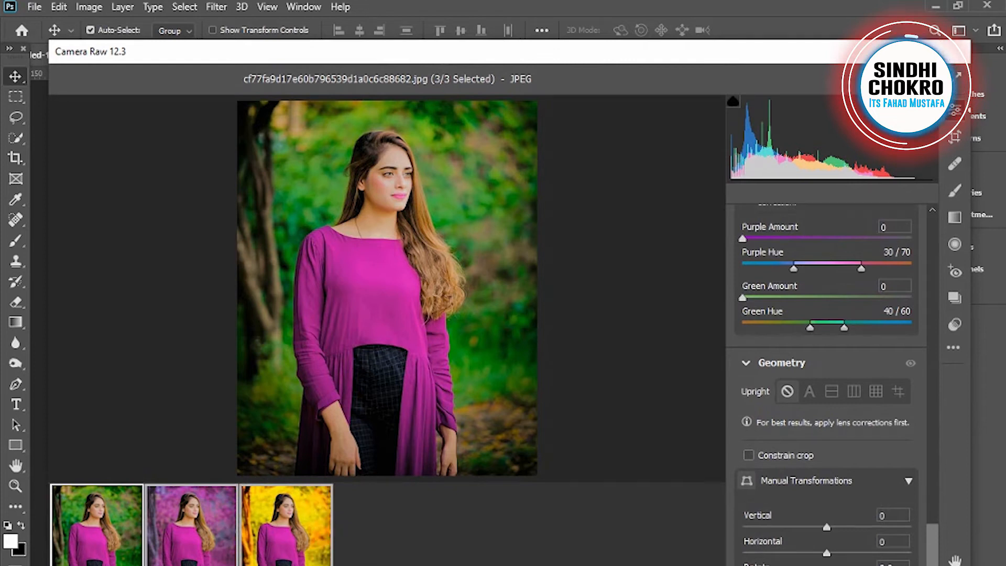
{"action": "key", "text": "Return"}
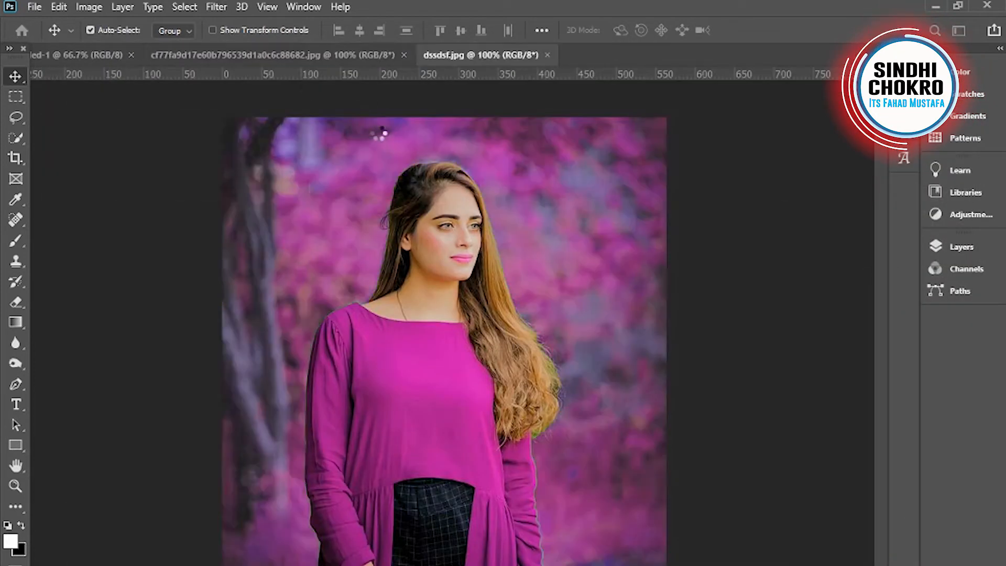
Detach the purple, yellow and green portrait documents into floating windows above the blank canvas
{"action": "left_click_drag", "start_coordinate": [454, 57], "coordinate": [517, 99]}
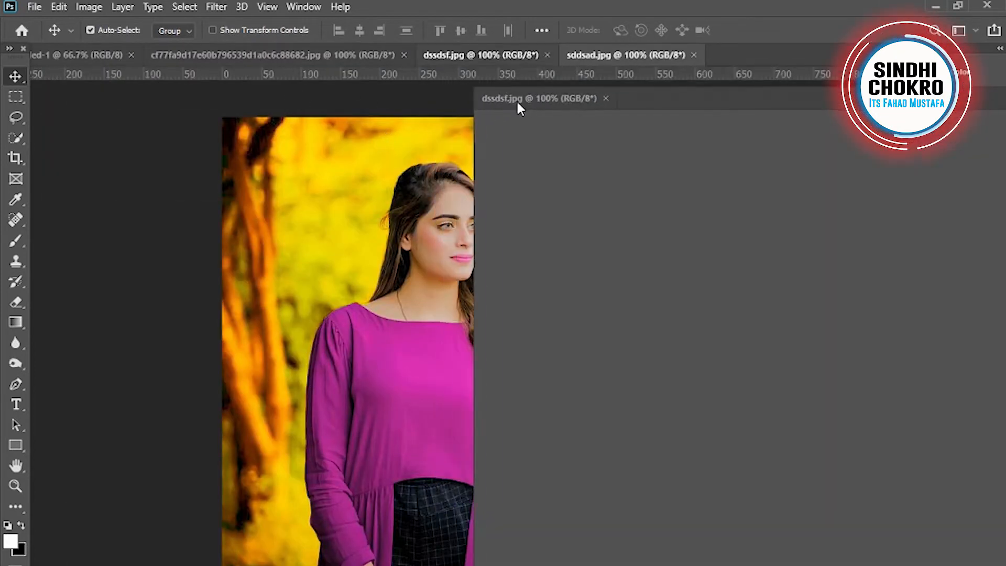
{"action": "left_click_drag", "start_coordinate": [445, 53], "coordinate": [482, 77]}
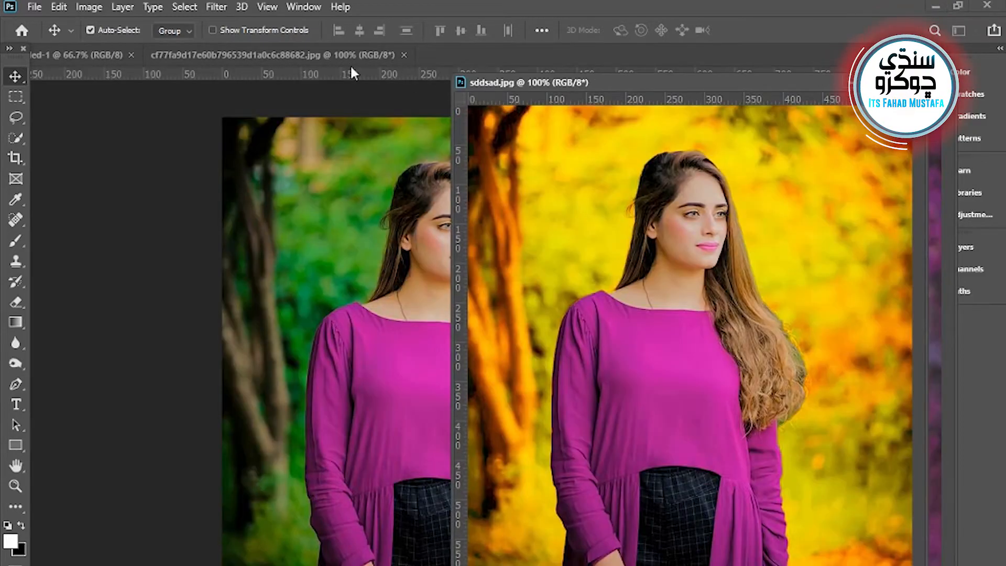
{"action": "left_click_drag", "start_coordinate": [287, 57], "coordinate": [461, 103]}
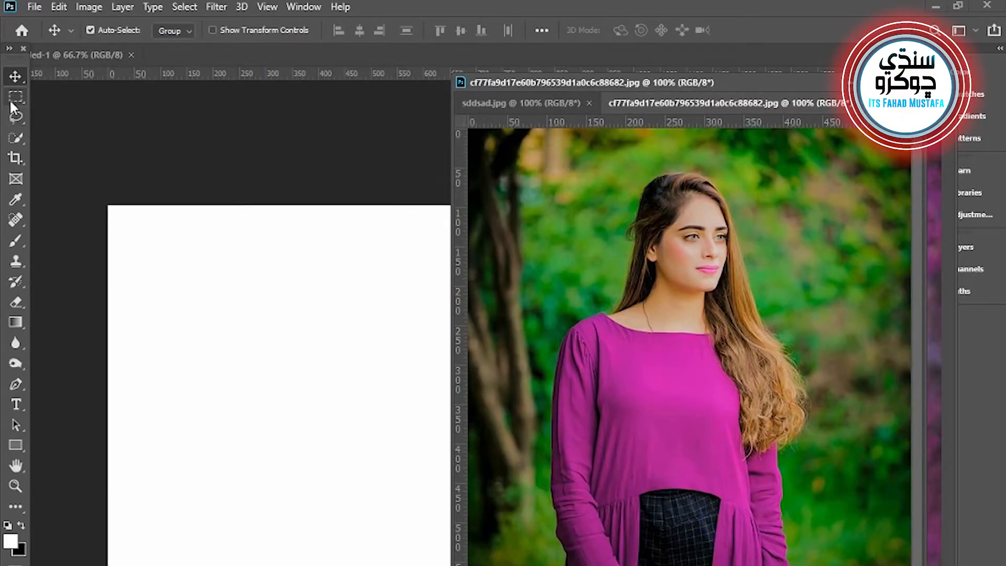
Crop the green-background portrait to 4 in by 6 in at 300 px/in, framed closely around the woman
{"action": "left_click", "coordinate": [16, 158]}
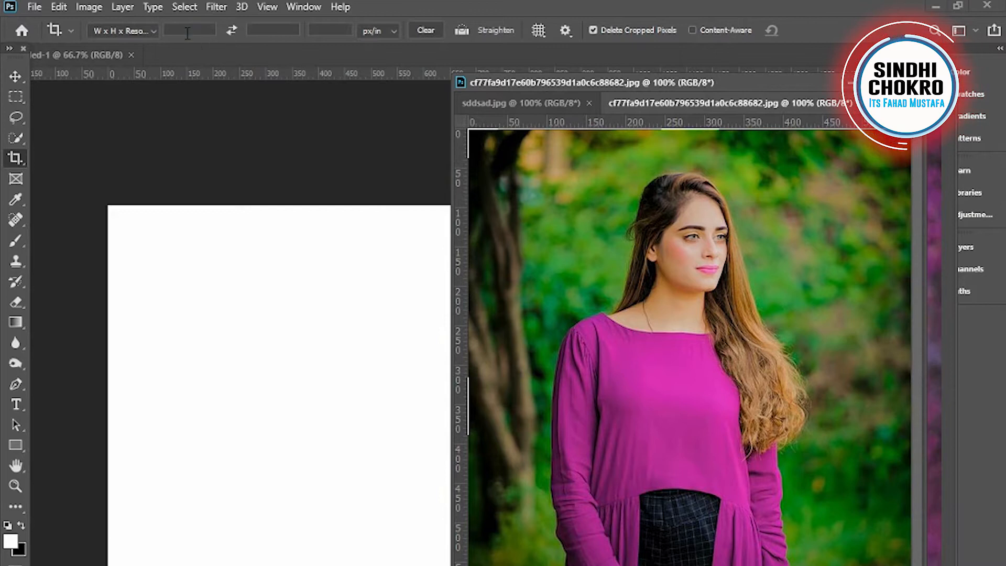
{"action": "type", "text": "4"}
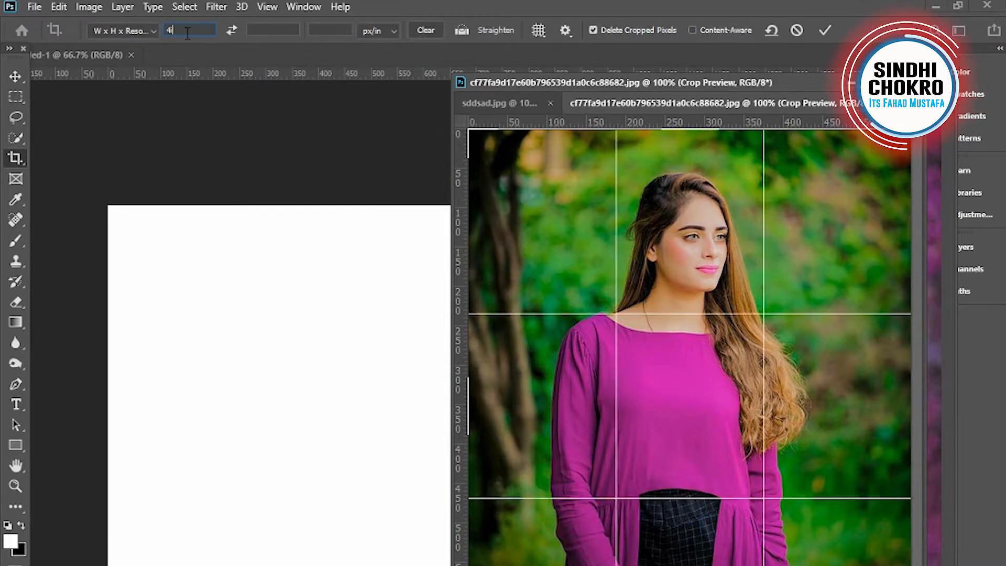
{"action": "type", "text": "6in"}
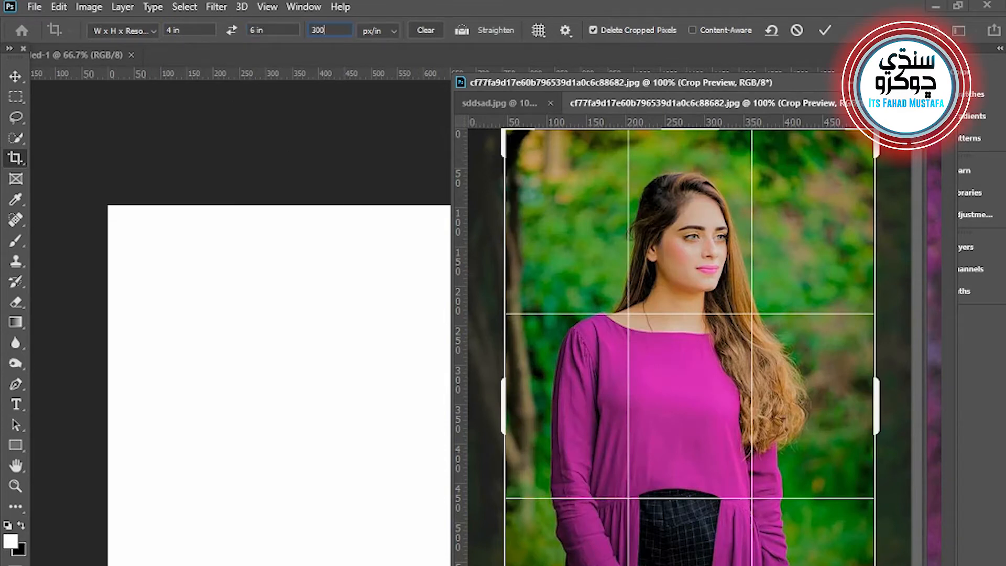
{"action": "left_click_drag", "start_coordinate": [503, 406], "coordinate": [521, 406]}
{"action": "left_click_drag", "start_coordinate": [573, 563], "coordinate": [586, 565]}
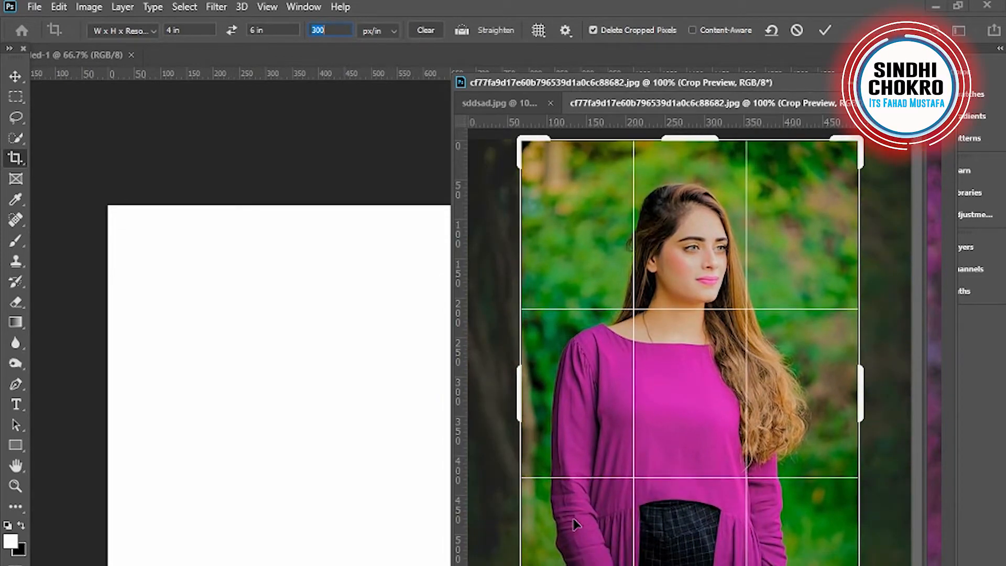
{"action": "key", "text": "Return"}
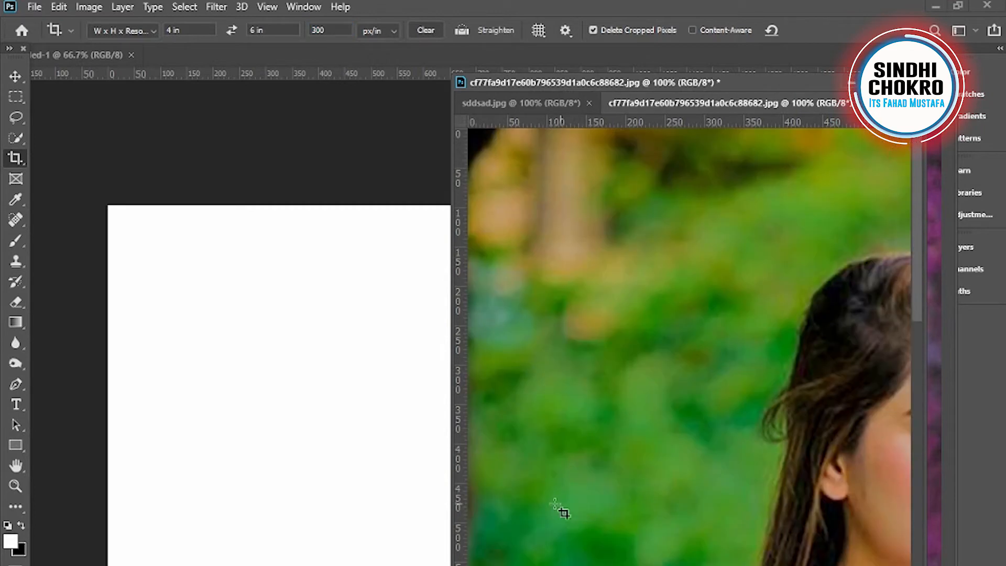
Copy the cropped green portrait into the blank document, scale it to about 44% and align it with the canvas's left edge
{"action": "left_click", "coordinate": [16, 84]}
{"action": "left_click_drag", "start_coordinate": [651, 353], "coordinate": [315, 375]}
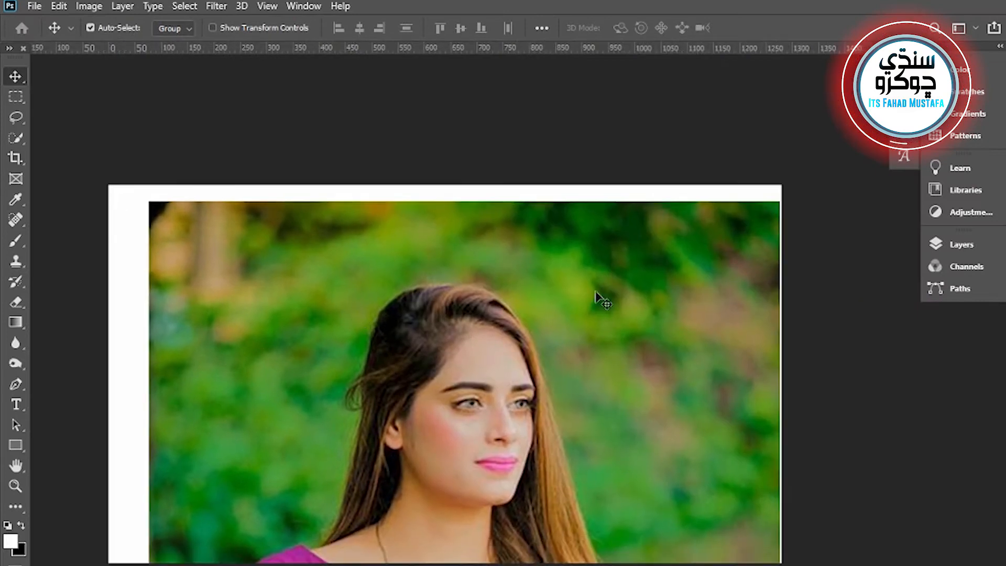
{"action": "key", "text": "ctrl+t"}
{"action": "left_click_drag", "start_coordinate": [776, 200], "coordinate": [599, 277]}
{"action": "left_click_drag", "start_coordinate": [687, 248], "coordinate": [503, 458]}
{"action": "left_click_drag", "start_coordinate": [491, 514], "coordinate": [320, 216]}
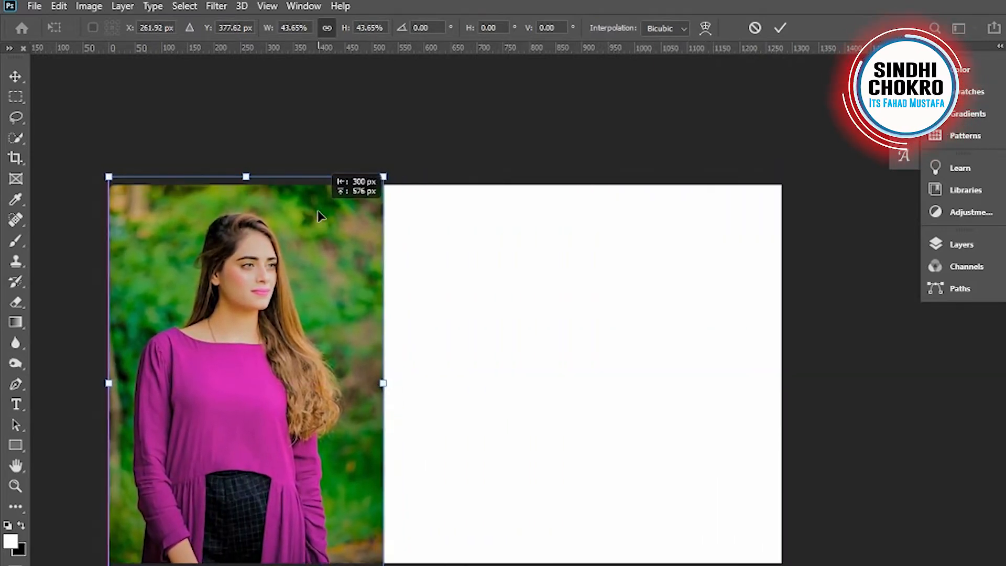
{"action": "key", "text": "Return"}
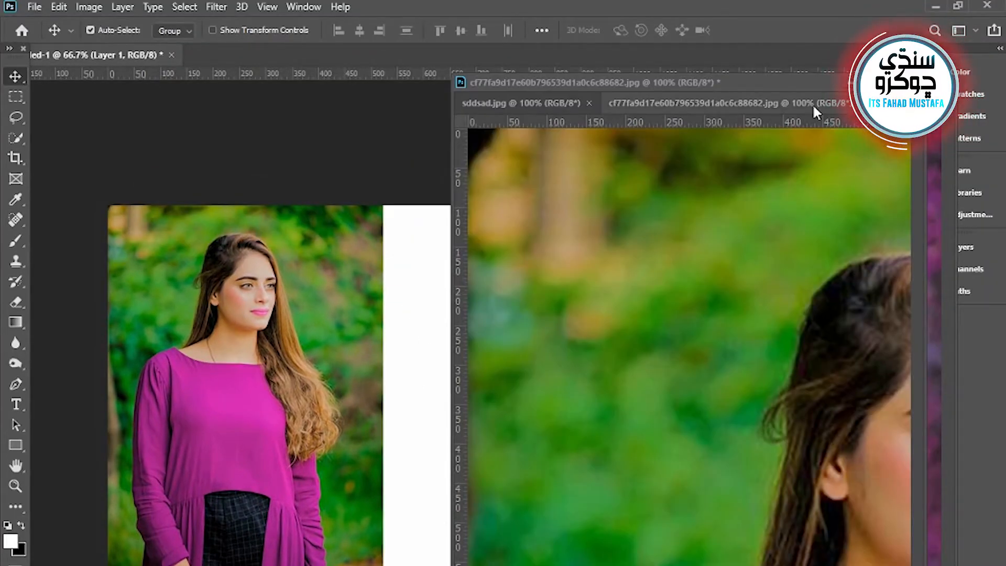
Close the green-background source photo without saving its changes
{"action": "left_click_drag", "start_coordinate": [811, 103], "coordinate": [621, 149]}
{"action": "left_click", "coordinate": [856, 149]}
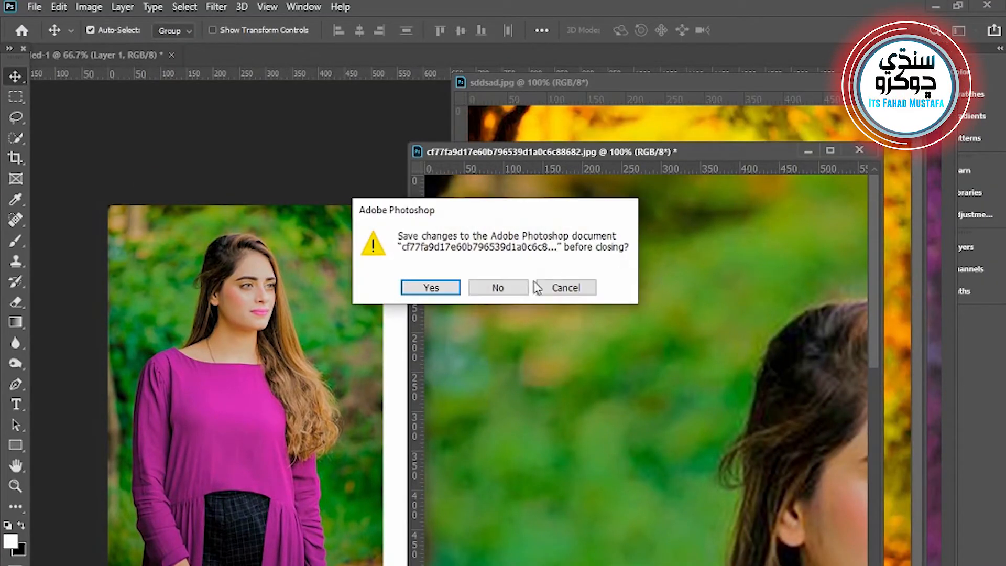
{"action": "left_click", "coordinate": [500, 288]}
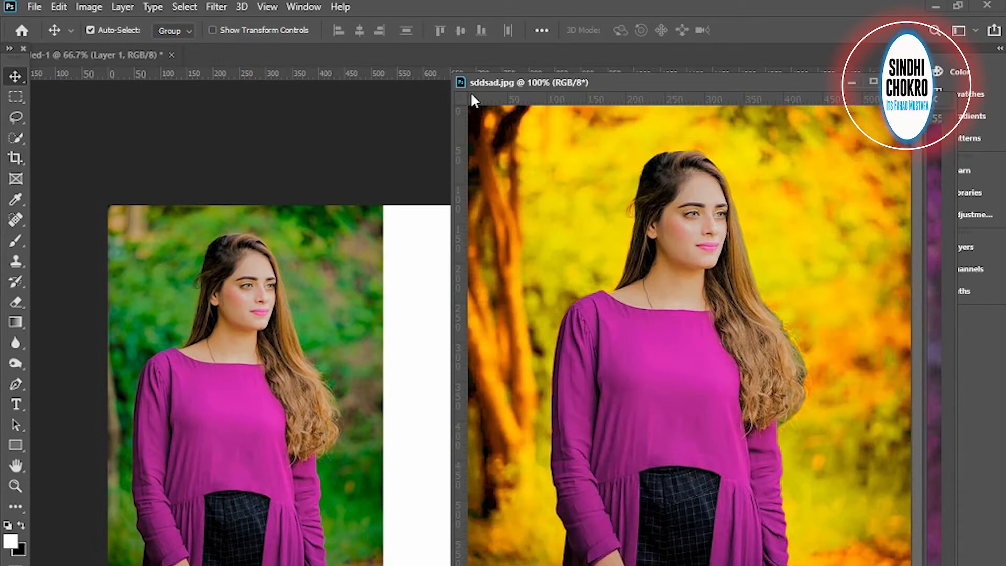
Crop the yellow-background portrait sddsad.jpg to 4 in by 6 in at 300 px/in
{"action": "left_click_drag", "start_coordinate": [504, 82], "coordinate": [377, 105]}
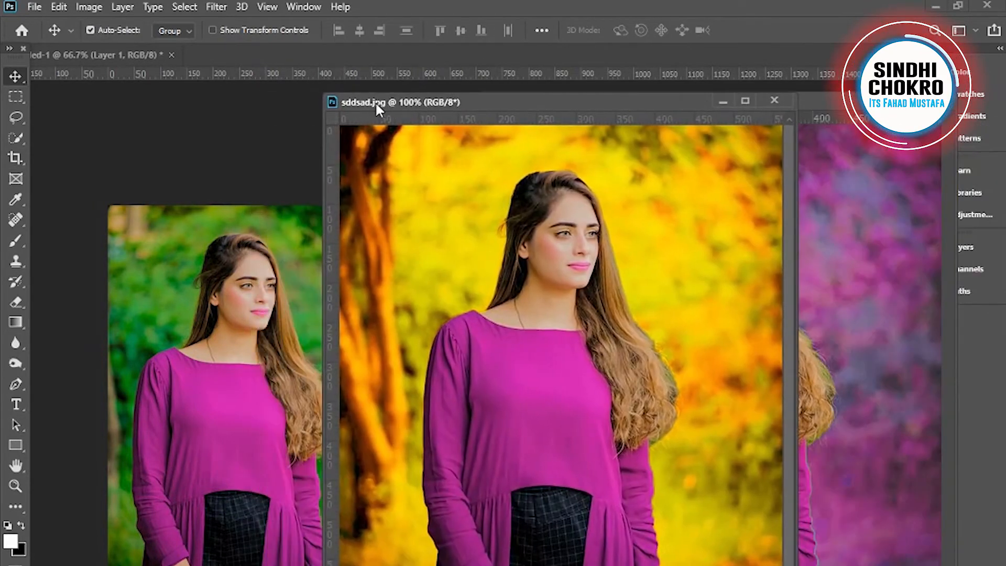
{"action": "left_click", "coordinate": [7, 157]}
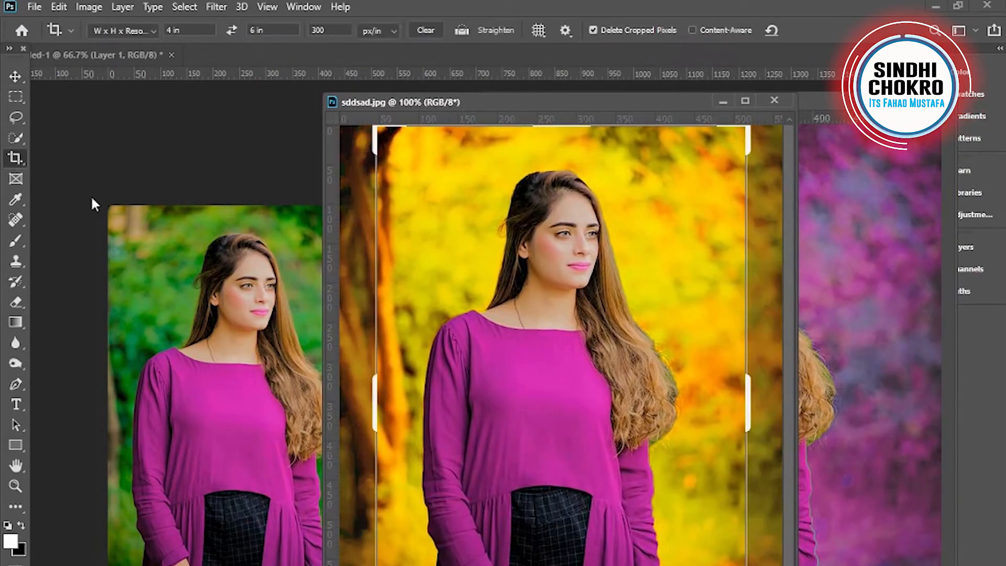
{"action": "double_click", "coordinate": [412, 287]}
Copy the cropped yellow-background portrait into the document that holds the green one
{"action": "left_click", "coordinate": [9, 82]}
{"action": "left_click_drag", "start_coordinate": [427, 286], "coordinate": [234, 335]}
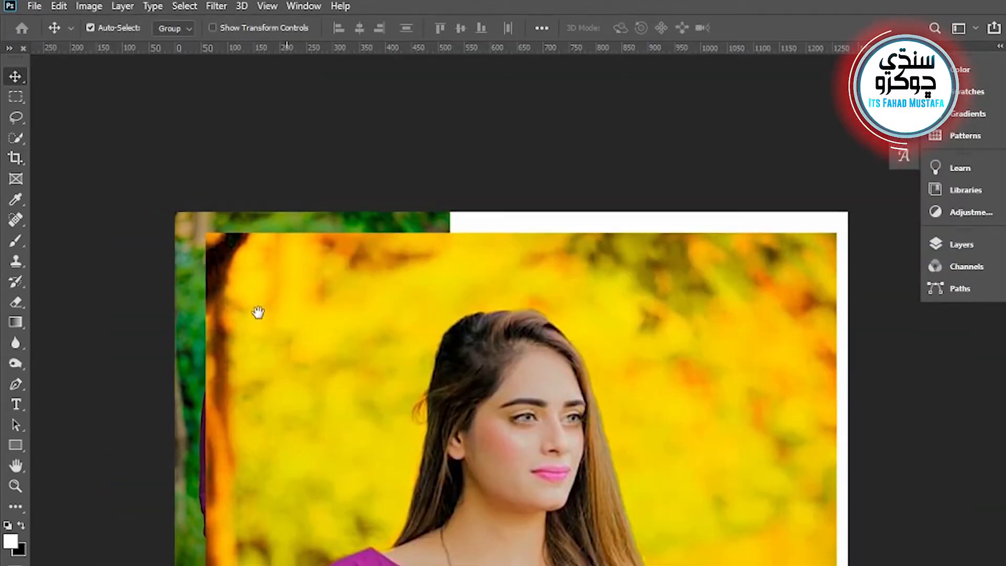
{"action": "left_click_drag", "start_coordinate": [281, 321], "coordinate": [182, 273]}
Scale the yellow portrait to about 48% and place it in the middle of the canvas beside the green one
{"action": "key", "text": "ctrl+t"}
{"action": "left_click_drag", "start_coordinate": [739, 186], "coordinate": [303, 534]}
{"action": "left_click_drag", "start_coordinate": [333, 565], "coordinate": [521, 243]}
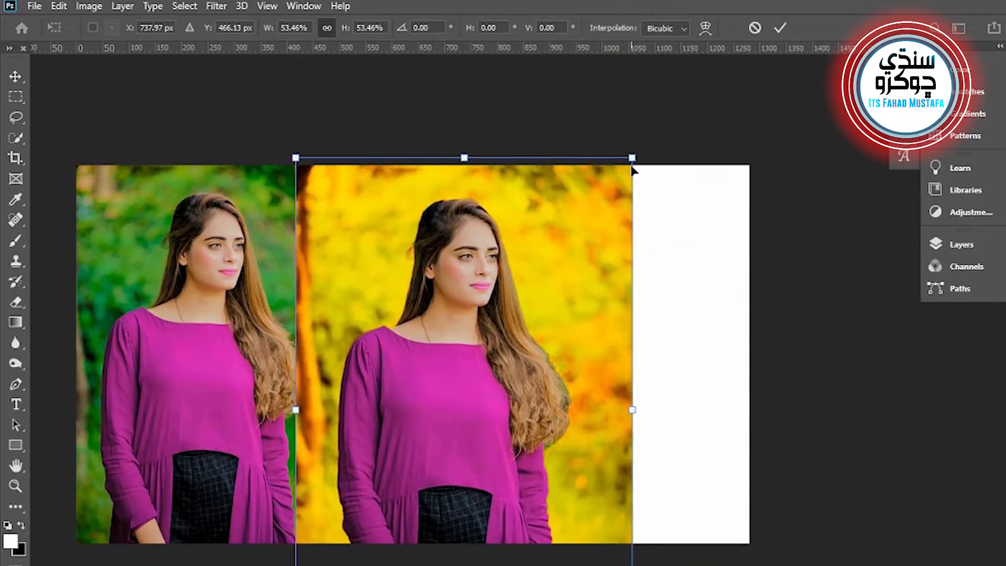
{"action": "left_click_drag", "start_coordinate": [633, 152], "coordinate": [567, 253]}
{"action": "left_click_drag", "start_coordinate": [462, 338], "coordinate": [481, 245]}
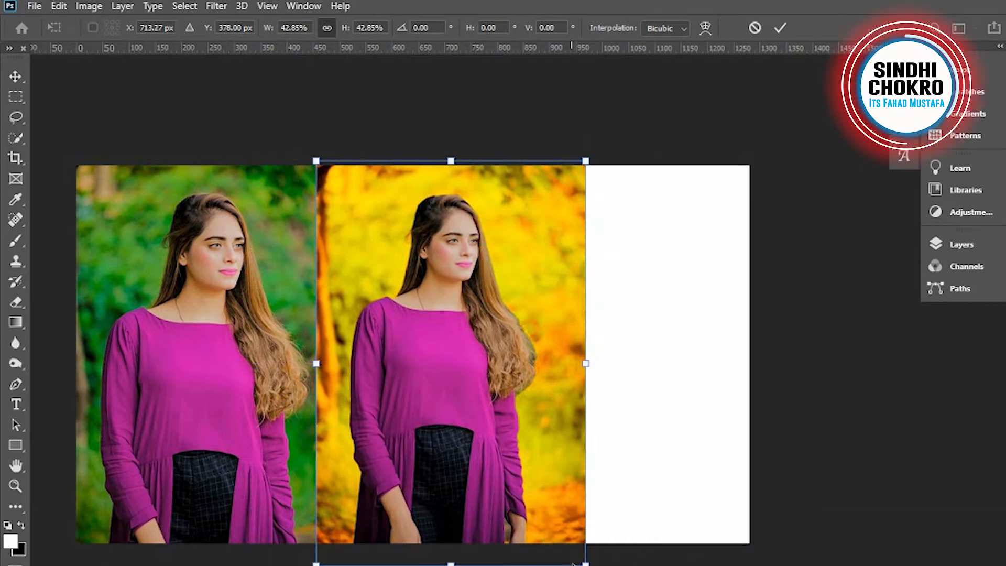
{"action": "left_click_drag", "start_coordinate": [586, 564], "coordinate": [620, 565]}
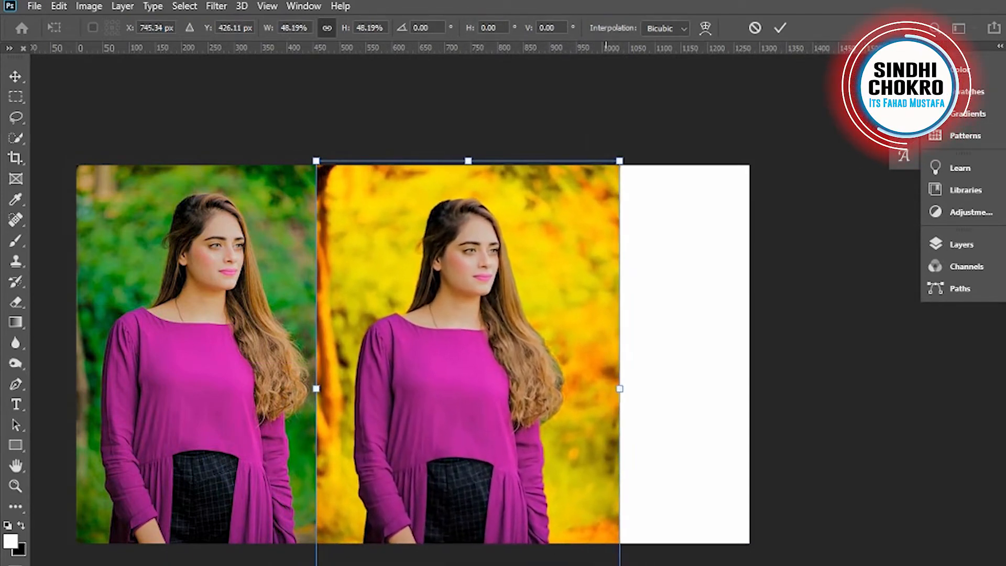
{"action": "left_click_drag", "start_coordinate": [474, 497], "coordinate": [446, 466]}
{"action": "key", "text": "Return"}
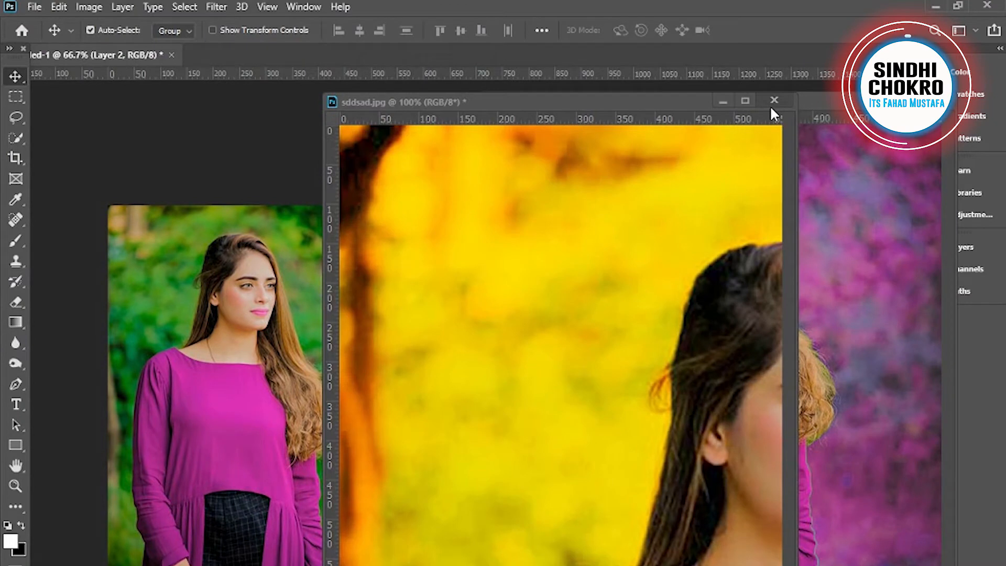
Close the yellow source photo sddsad.jpg without saving its changes
{"action": "left_click", "coordinate": [554, 239]}
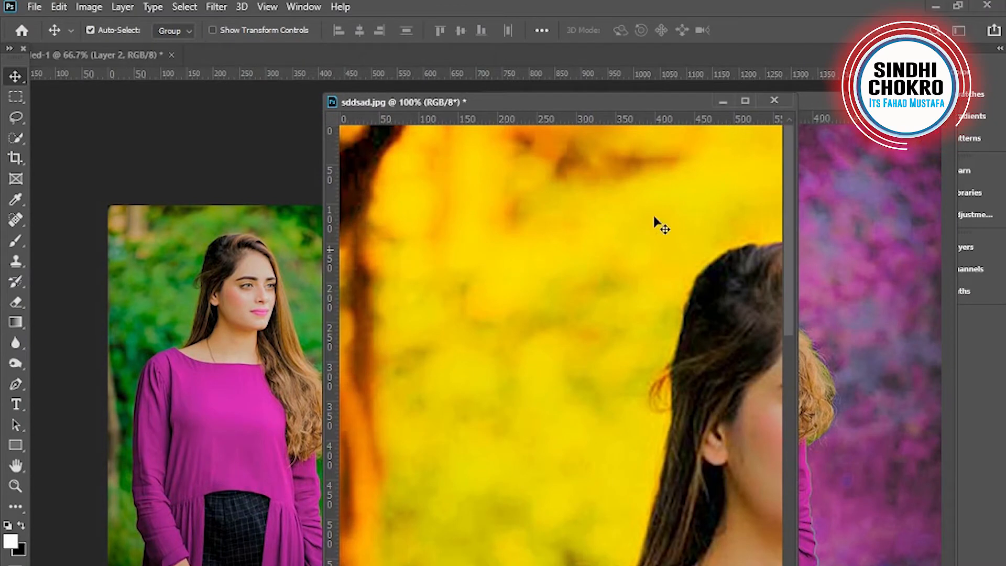
{"action": "left_click", "coordinate": [775, 101]}
{"action": "left_click", "coordinate": [509, 279]}
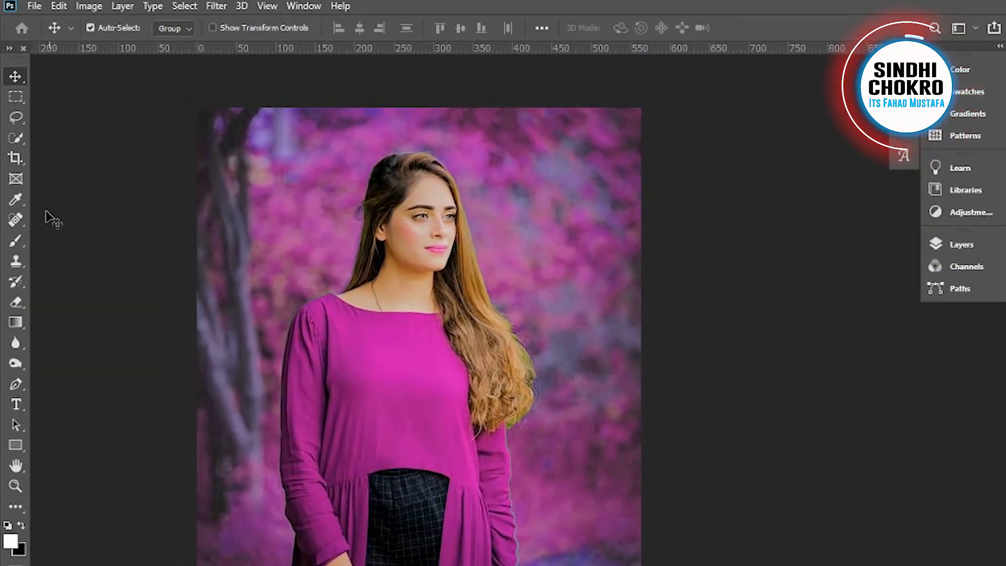
Crop the purple-background portrait dssdsf.jpg to 4 in by 6 in at 300 px/in
{"action": "left_click", "coordinate": [16, 157]}
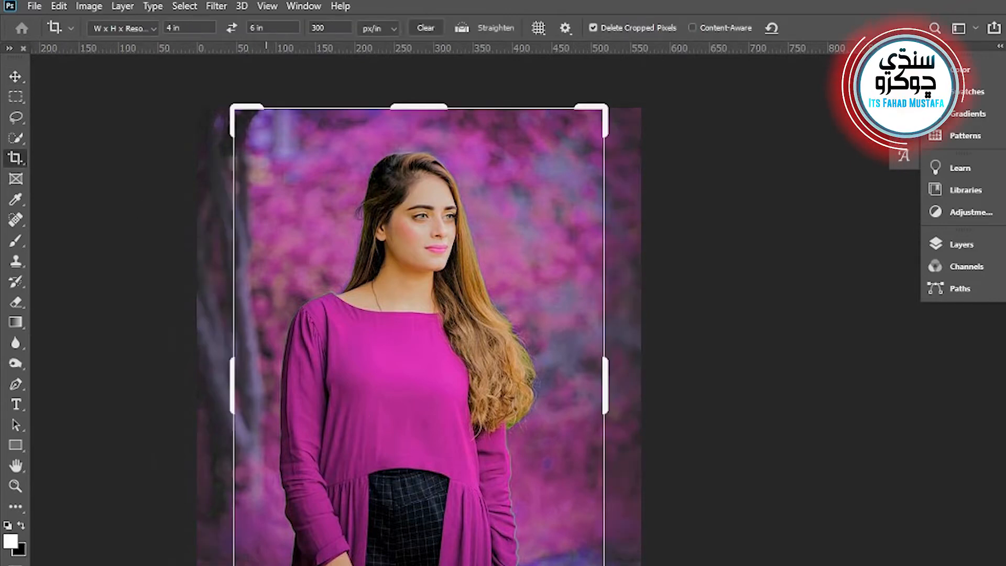
{"action": "left_click_drag", "start_coordinate": [236, 565], "coordinate": [330, 565]}
{"action": "key", "text": "Return"}
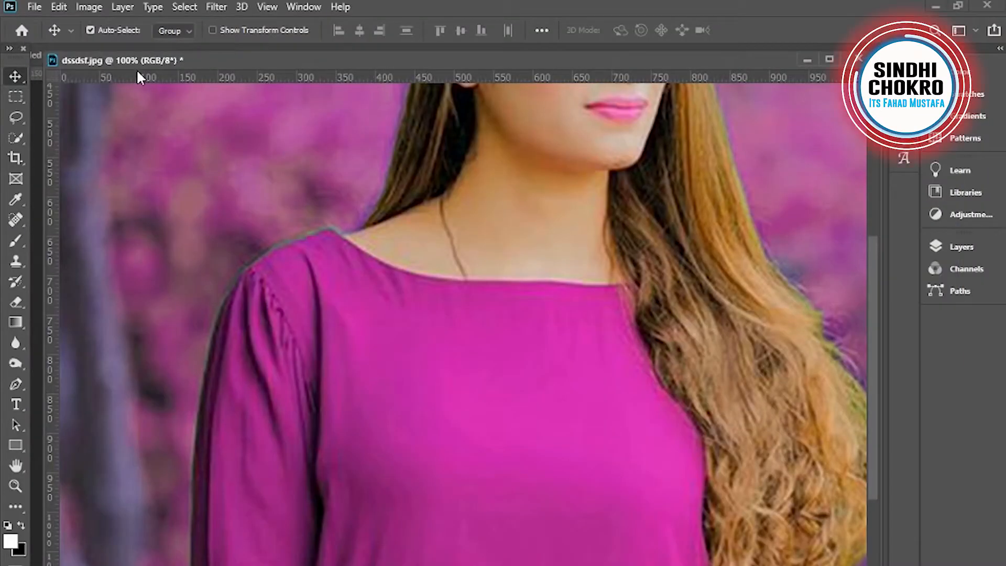
Copy the cropped purple-background portrait into the document that holds the green and yellow portraits
{"action": "left_click_drag", "start_coordinate": [137, 71], "coordinate": [545, 132]}
{"action": "left_click_drag", "start_coordinate": [560, 242], "coordinate": [398, 350]}
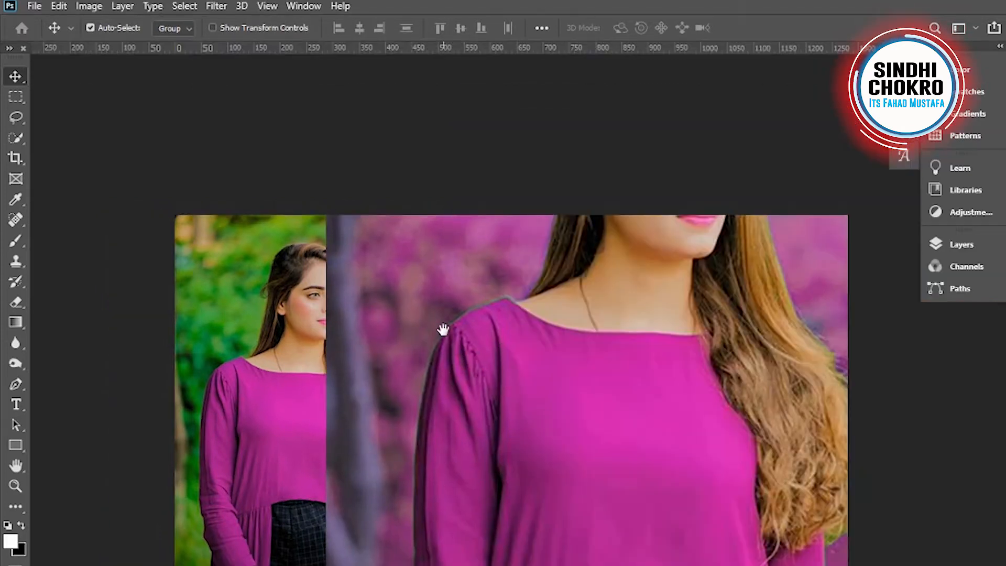
{"action": "left_click_drag", "start_coordinate": [443, 331], "coordinate": [364, 328]}
Scale the purple portrait to about 41.5% and place it at the right end of the canvas beside the yellow one
{"action": "key", "text": "ctrl+t"}
{"action": "left_click_drag", "start_coordinate": [269, 147], "coordinate": [310, 369]}
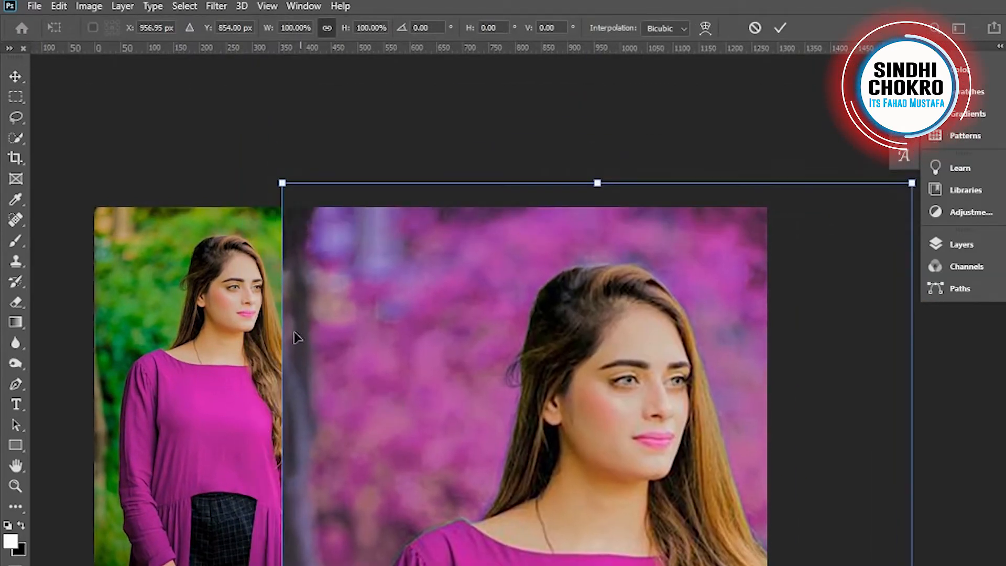
{"action": "left_click_drag", "start_coordinate": [284, 184], "coordinate": [547, 239]}
{"action": "left_click_drag", "start_coordinate": [492, 207], "coordinate": [557, 308]}
{"action": "left_click_drag", "start_coordinate": [598, 372], "coordinate": [577, 300]}
{"action": "left_click_drag", "start_coordinate": [516, 200], "coordinate": [527, 219]}
{"action": "mouse_move", "coordinate": [579, 333]}
{"action": "left_mouse_down"}
{"action": "mouse_move", "coordinate": [575, 307]}
{"action": "mouse_move", "coordinate": [579, 316]}
{"action": "left_mouse_up"}
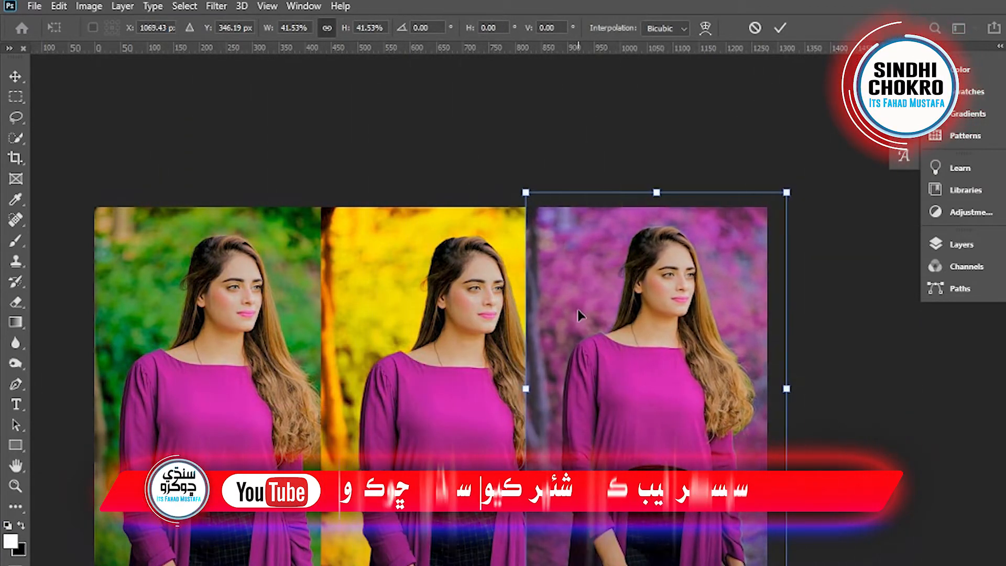
{"action": "key", "text": "Return"}
Shift the yellow and green portraits further left so the three figures are spaced more evenly across the canvas
{"action": "left_click_drag", "start_coordinate": [399, 375], "coordinate": [366, 376]}
{"action": "left_click_drag", "start_coordinate": [213, 382], "coordinate": [187, 381]}
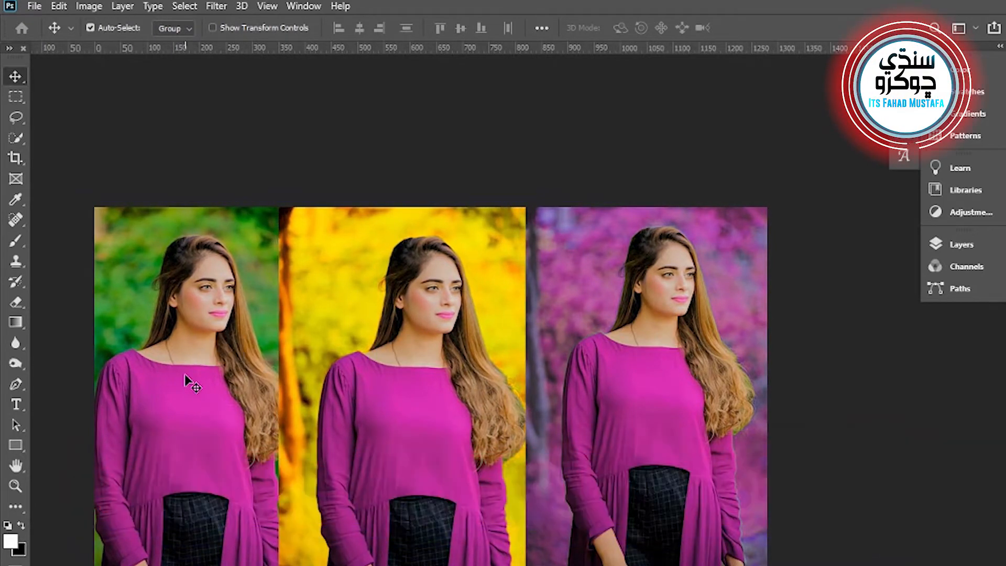
{"action": "left_click_drag", "start_coordinate": [328, 383], "coordinate": [347, 373]}
{"action": "mouse_move", "coordinate": [403, 343]}
{"action": "left_mouse_down"}
{"action": "mouse_move", "coordinate": [394, 342]}
{"action": "mouse_move", "coordinate": [413, 345]}
{"action": "left_mouse_up"}
{"action": "left_click_drag", "start_coordinate": [254, 398], "coordinate": [246, 389]}
{"action": "left_click_drag", "start_coordinate": [413, 422], "coordinate": [402, 414]}
{"action": "left_click_drag", "start_coordinate": [563, 418], "coordinate": [564, 418]}
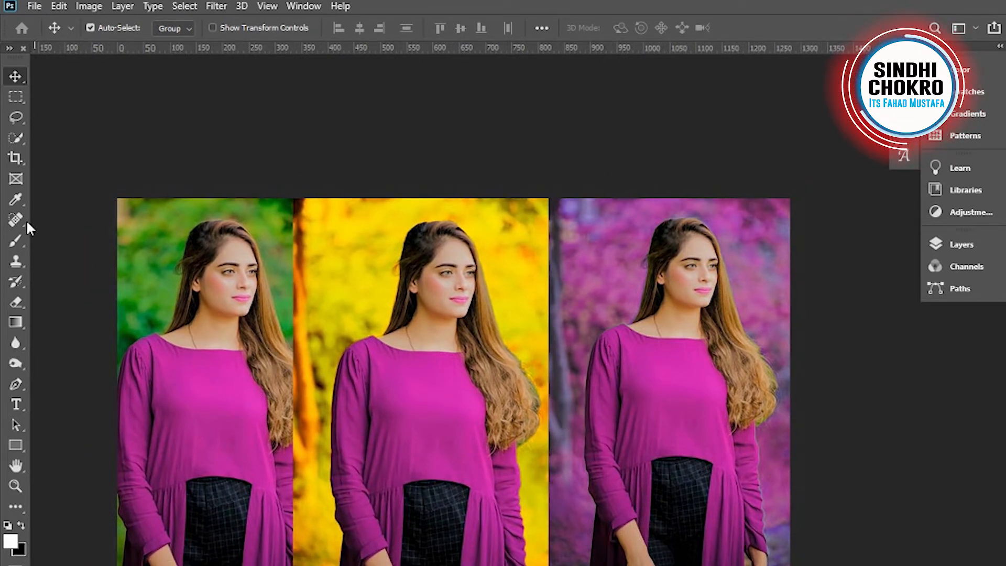
Delete the narrow strip of the yellow portrait's left edge that overlaps the green portrait, using a rectangular selection
{"action": "left_click", "coordinate": [15, 96]}
{"action": "left_click_drag", "start_coordinate": [267, 166], "coordinate": [311, 564]}
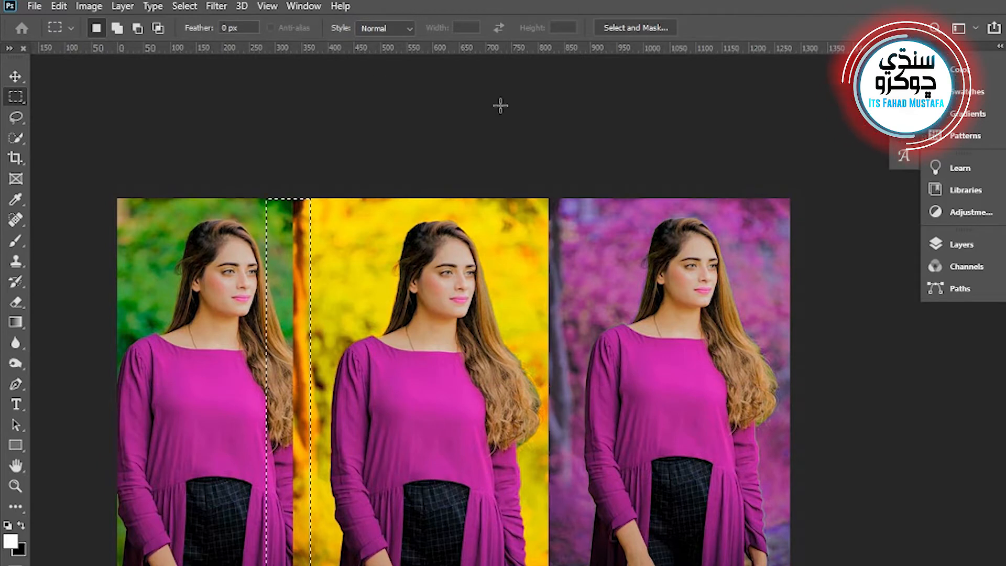
{"action": "left_click", "coordinate": [998, 51]}
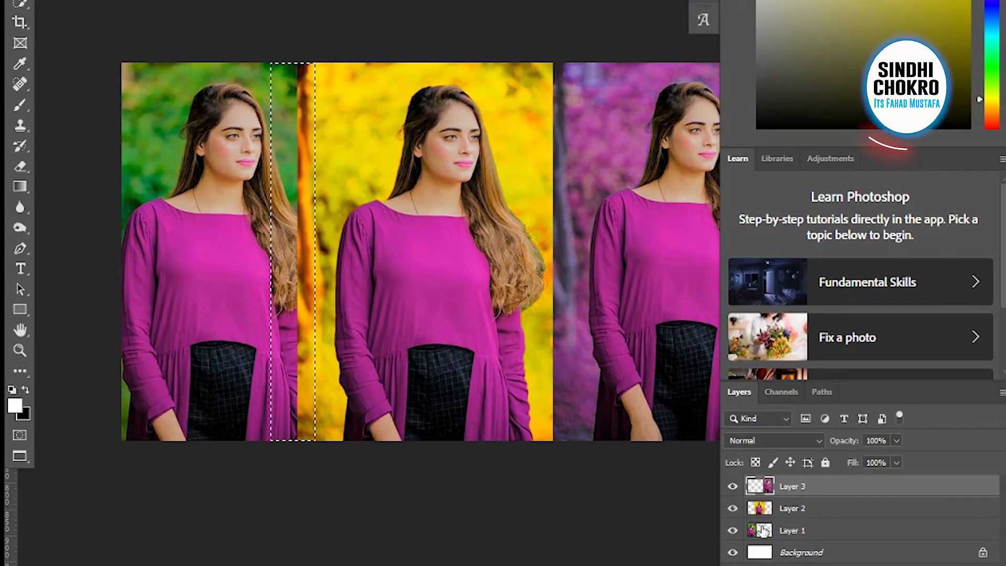
{"action": "left_click", "coordinate": [755, 565]}
{"action": "key", "text": "Delete"}
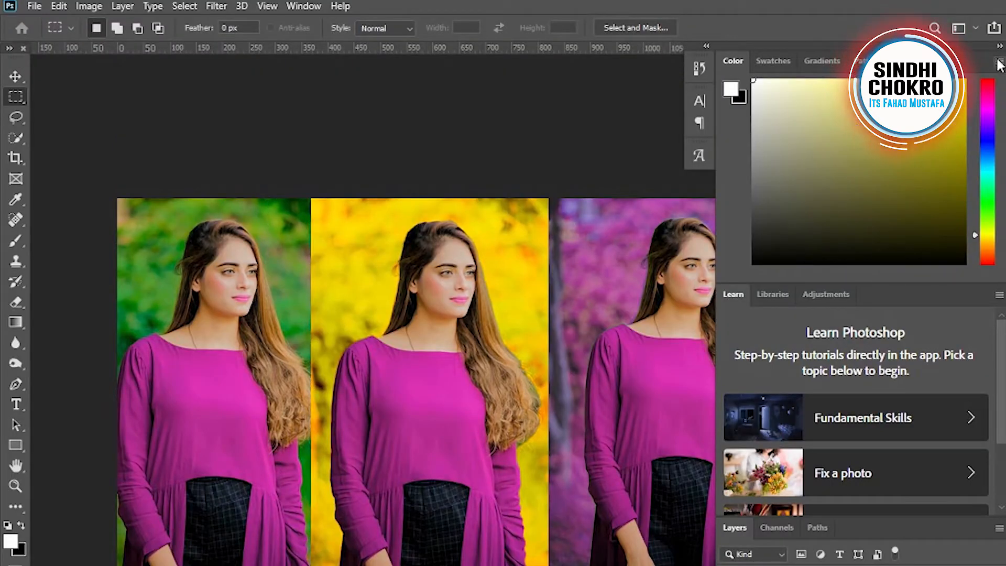
{"action": "left_click", "coordinate": [999, 48]}
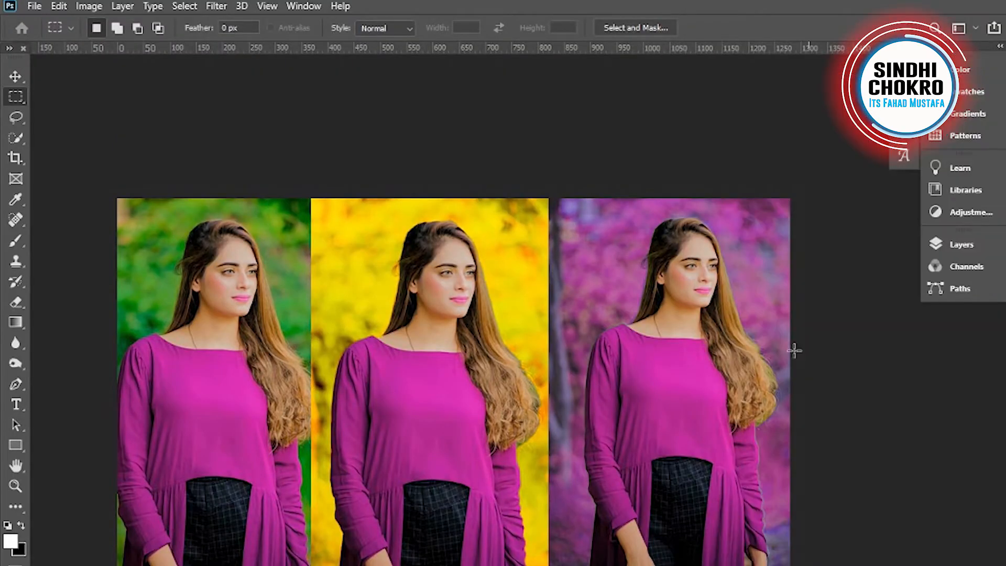
{"action": "left_click", "coordinate": [16, 77]}
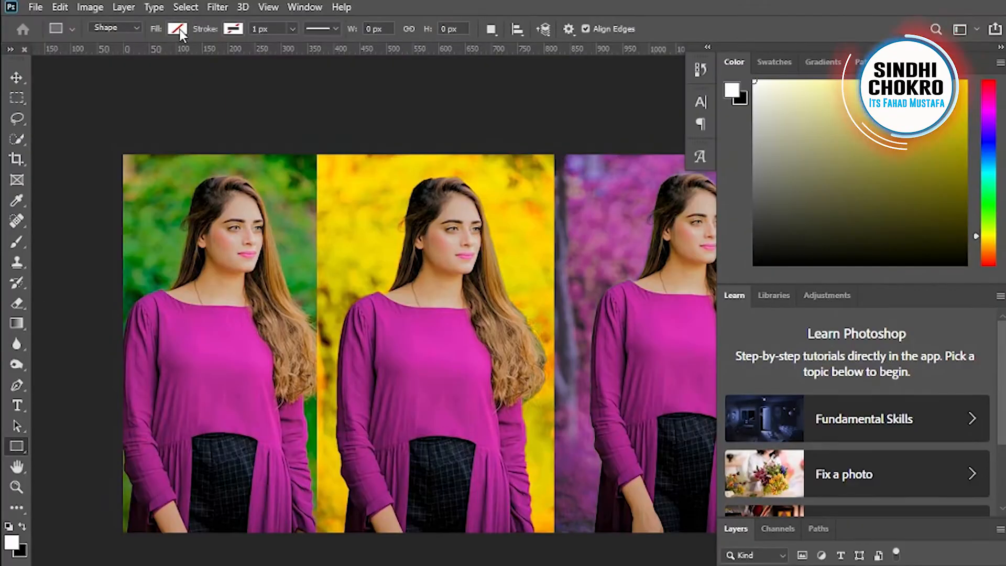
Draw a rectangle about 1560 x 285 px across the portraits' lower part with black-to-white gradients for its fill and 1 px stroke
{"action": "left_click", "coordinate": [177, 29]}
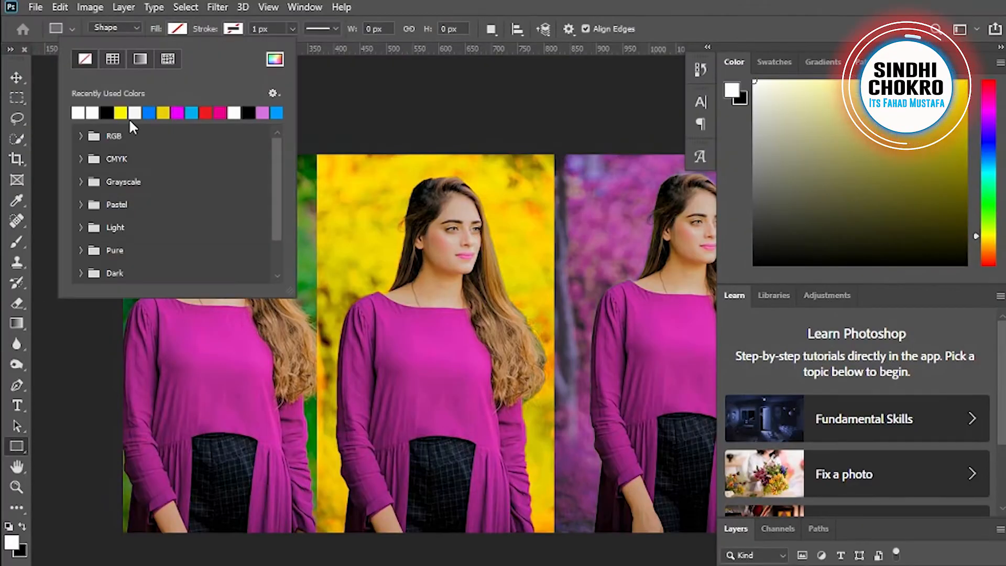
{"action": "left_click", "coordinate": [139, 59]}
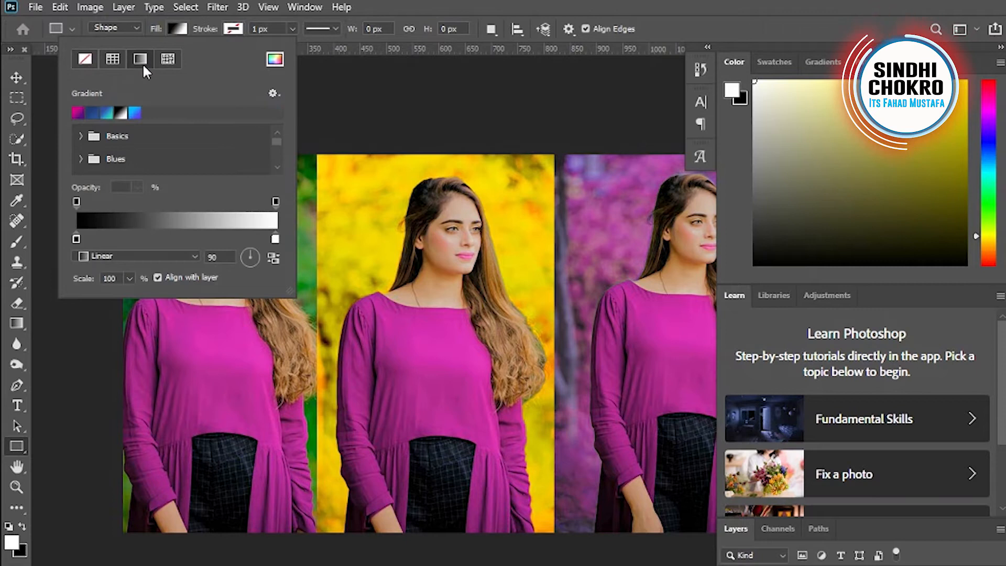
{"action": "left_click", "coordinate": [237, 28]}
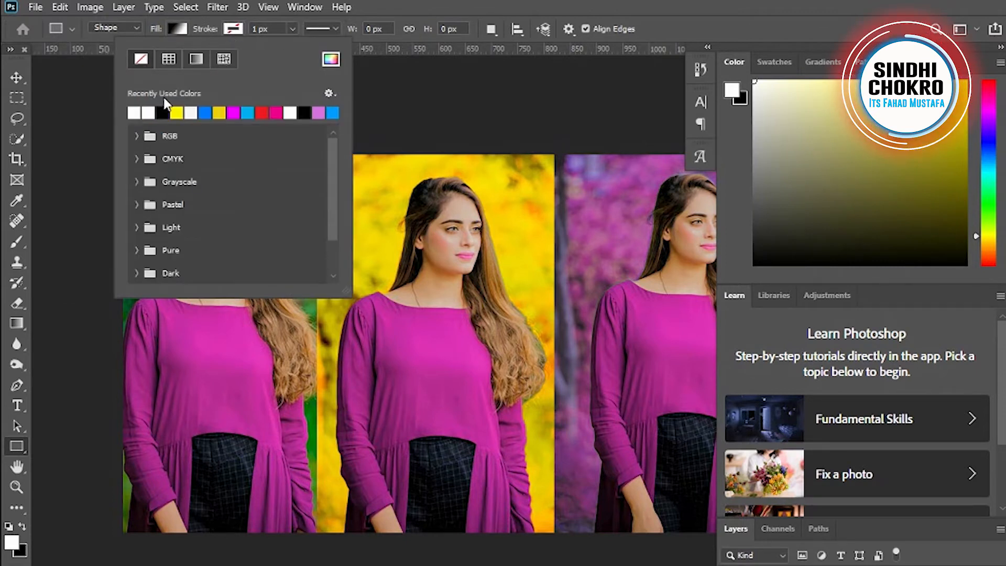
{"action": "left_click", "coordinate": [196, 59]}
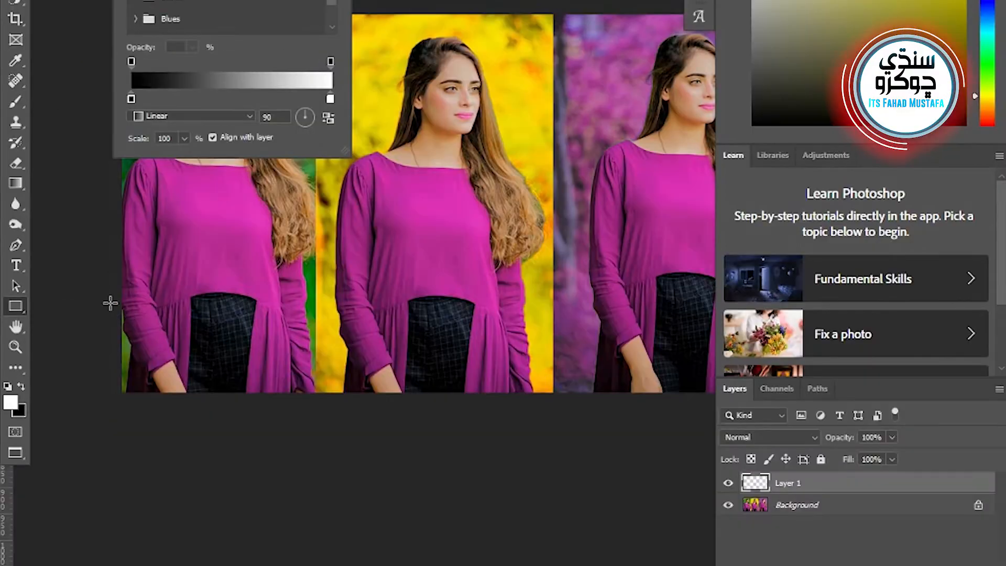
{"action": "left_click", "coordinate": [110, 303]}
{"action": "mouse_move", "coordinate": [110, 303]}
{"action": "left_mouse_down"}
{"action": "mouse_move", "coordinate": [454, 398]}
{"action": "mouse_move", "coordinate": [794, 427]}
{"action": "left_mouse_up"}
{"action": "left_click_drag", "start_coordinate": [873, 425], "coordinate": [928, 451]}
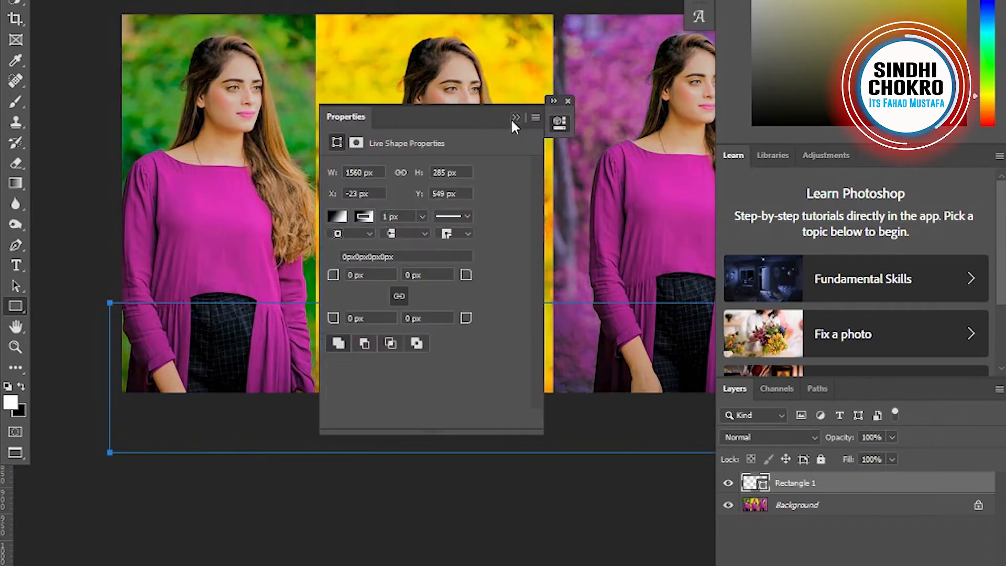
Change the rectangle's fill to the blue gradient preset after trying the magenta-to-purple one
{"action": "left_click_drag", "start_coordinate": [477, 116], "coordinate": [572, 101]}
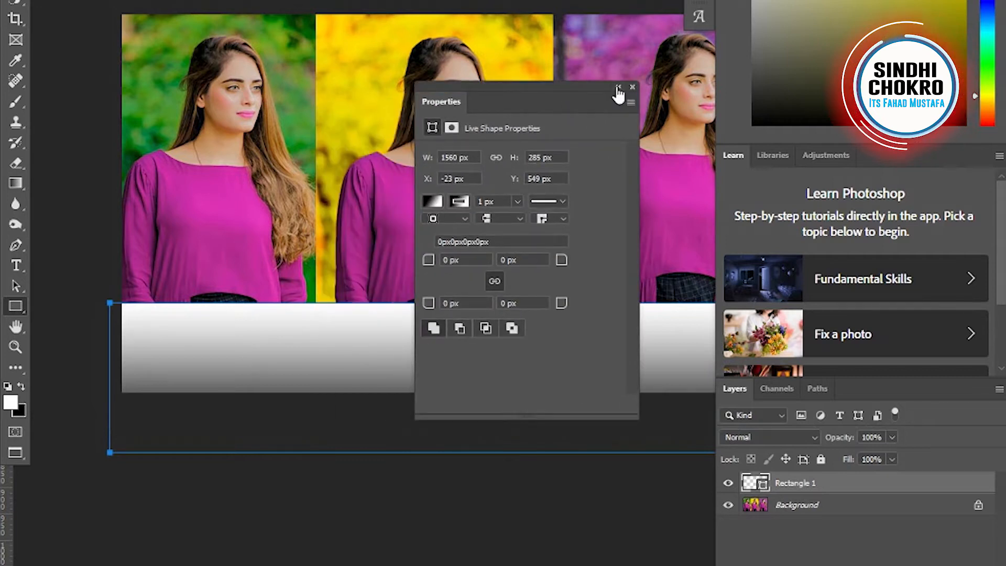
{"action": "left_click_drag", "start_coordinate": [562, 89], "coordinate": [740, 100]}
{"action": "left_click_drag", "start_coordinate": [418, 147], "coordinate": [386, 122]}
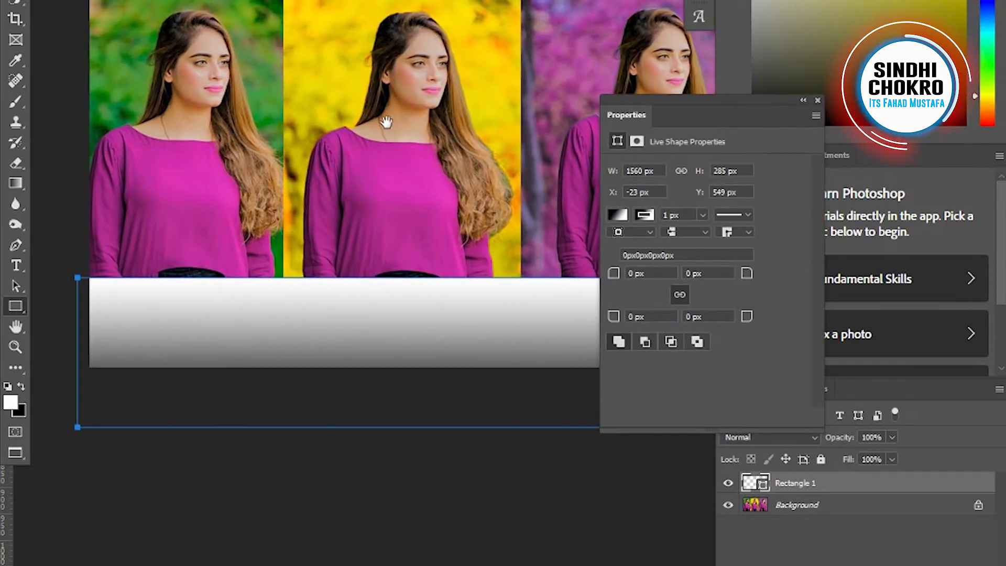
{"action": "left_click", "coordinate": [617, 216]}
{"action": "left_click", "coordinate": [618, 300]}
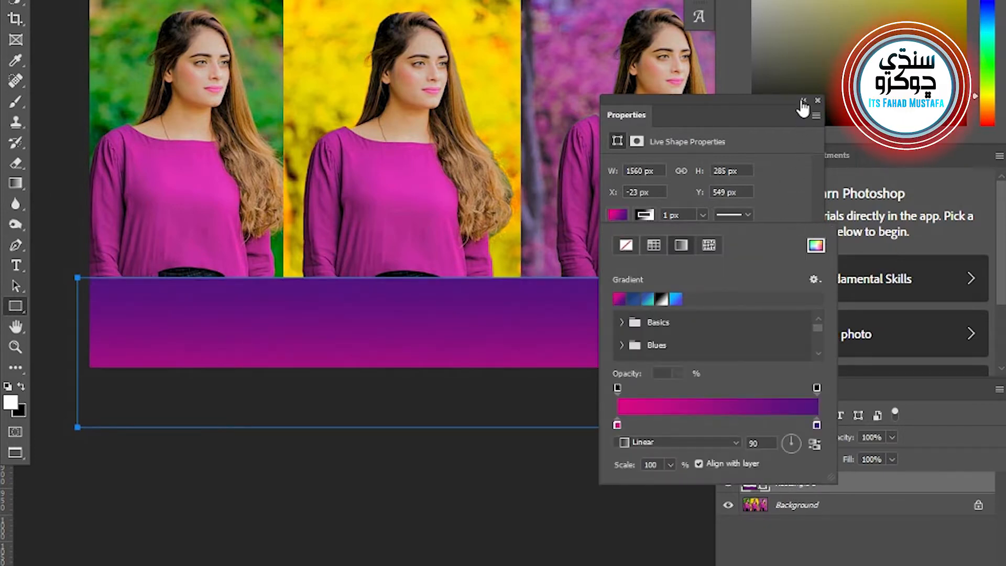
{"action": "left_click", "coordinate": [635, 300]}
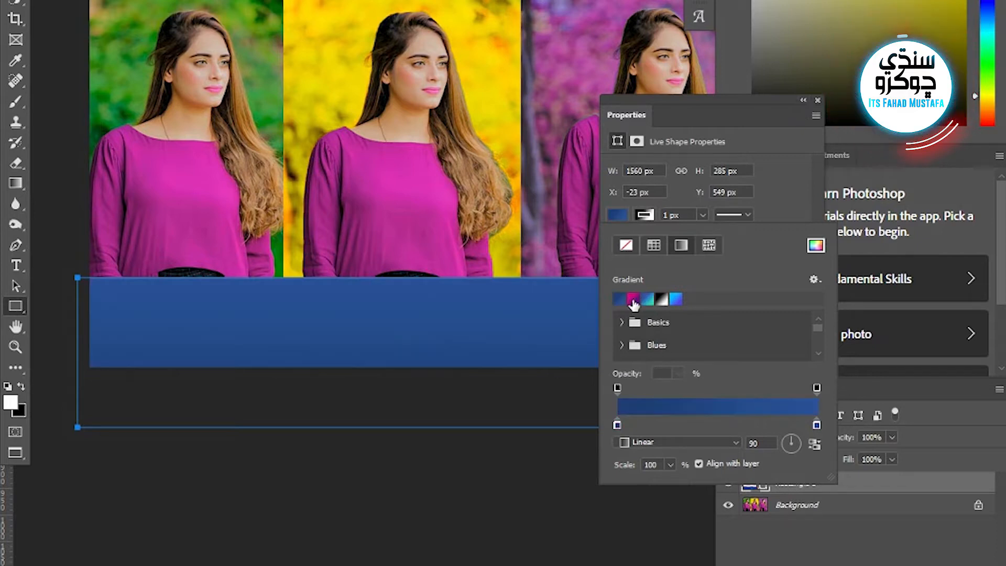
{"action": "left_click", "coordinate": [802, 106]}
{"action": "left_click", "coordinate": [804, 101]}
Move the blue rectangle slightly higher on the canvas and set its opacity to 72%
{"action": "left_click_drag", "start_coordinate": [543, 213], "coordinate": [492, 209]}
{"action": "key", "text": "v"}
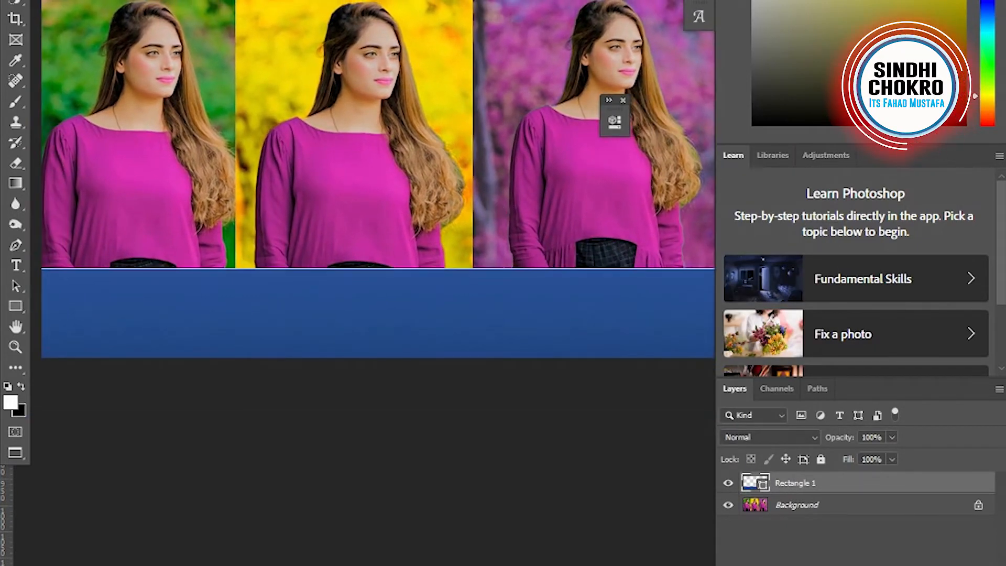
{"action": "left_click_drag", "start_coordinate": [265, 312], "coordinate": [519, 362]}
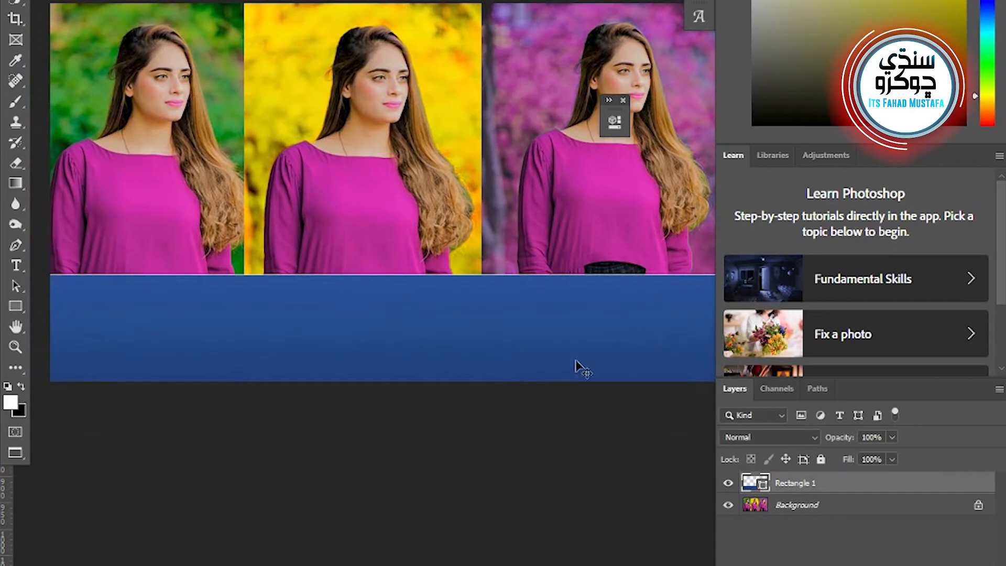
{"action": "left_click", "coordinate": [892, 437]}
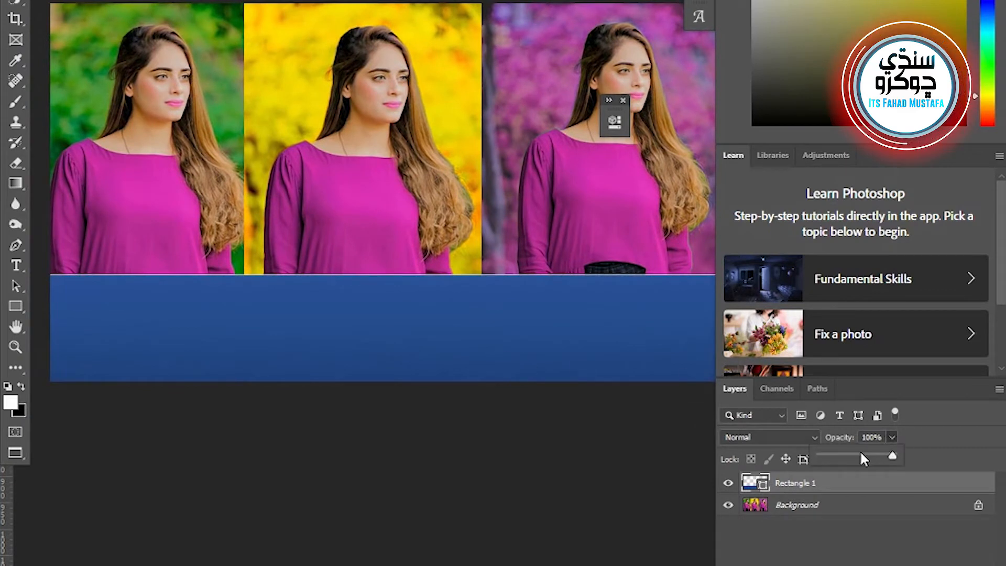
{"action": "left_click_drag", "start_coordinate": [860, 452], "coordinate": [856, 455]}
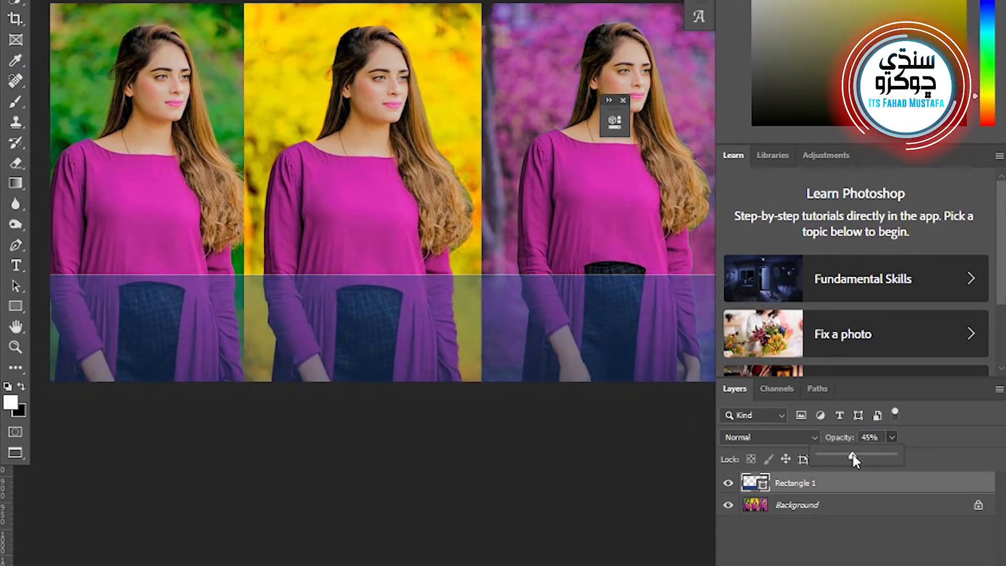
{"action": "left_click_drag", "start_coordinate": [860, 455], "coordinate": [872, 455]}
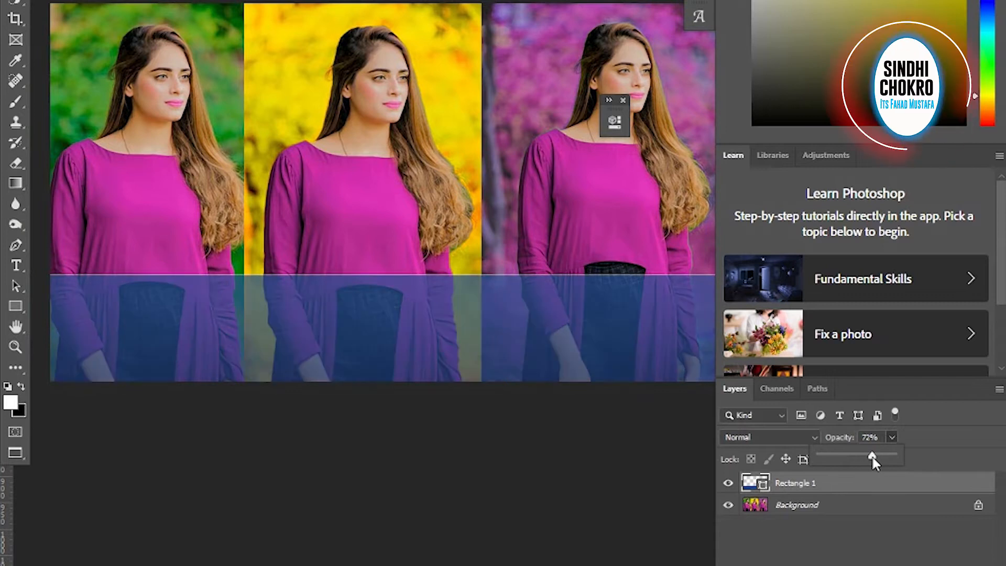
Add white 30 pt placeholder text on a new layer above the rectangle and move it to the middle of the blue band
{"action": "left_click", "coordinate": [789, 506]}
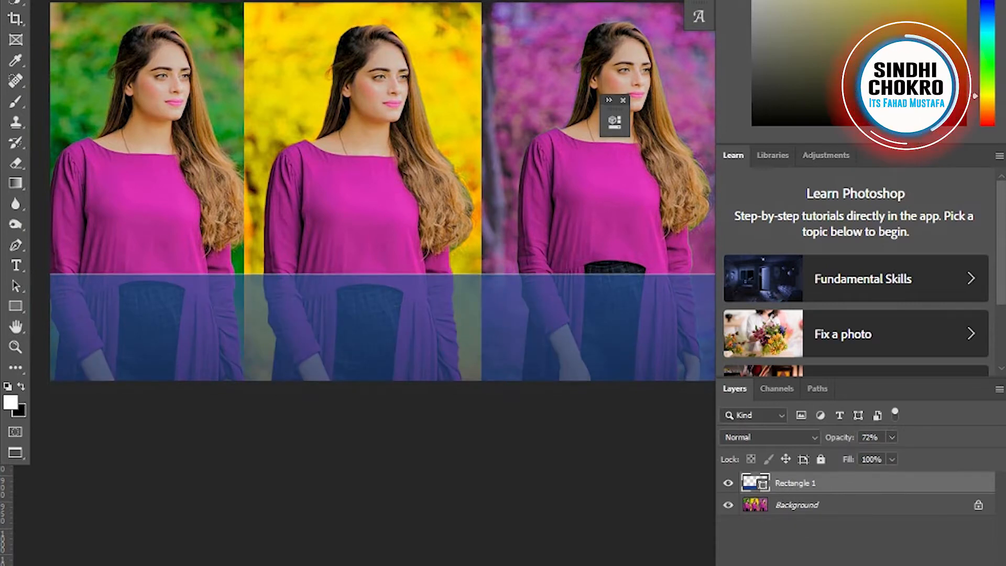
{"action": "key", "text": "ctrl+shift+alt+n"}
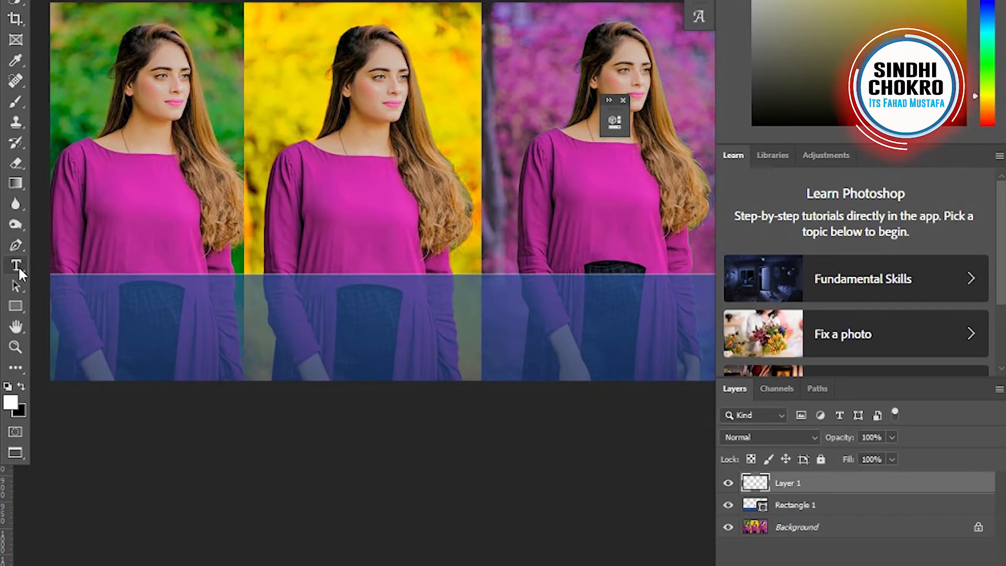
{"action": "left_click", "coordinate": [19, 268]}
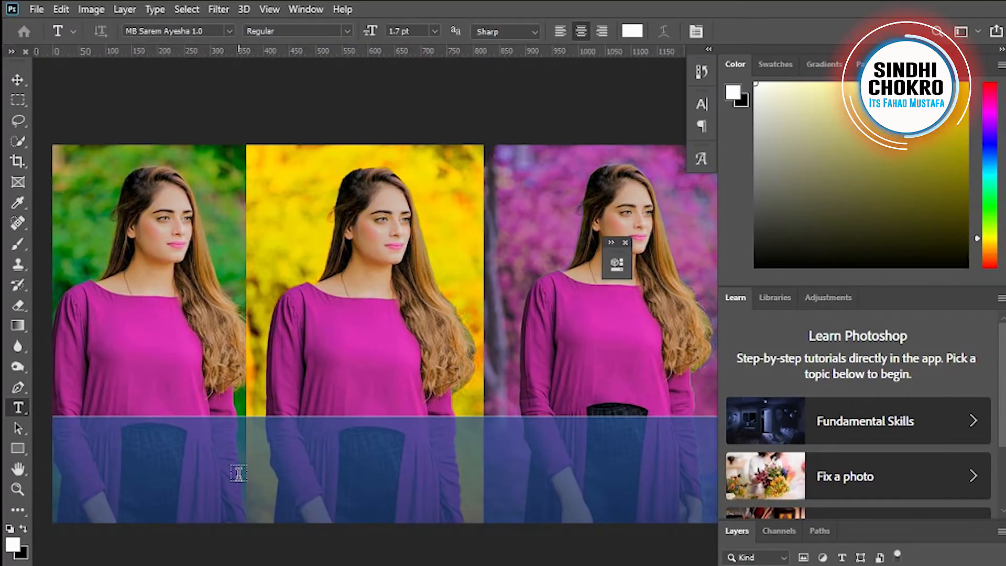
{"action": "left_click", "coordinate": [434, 31]}
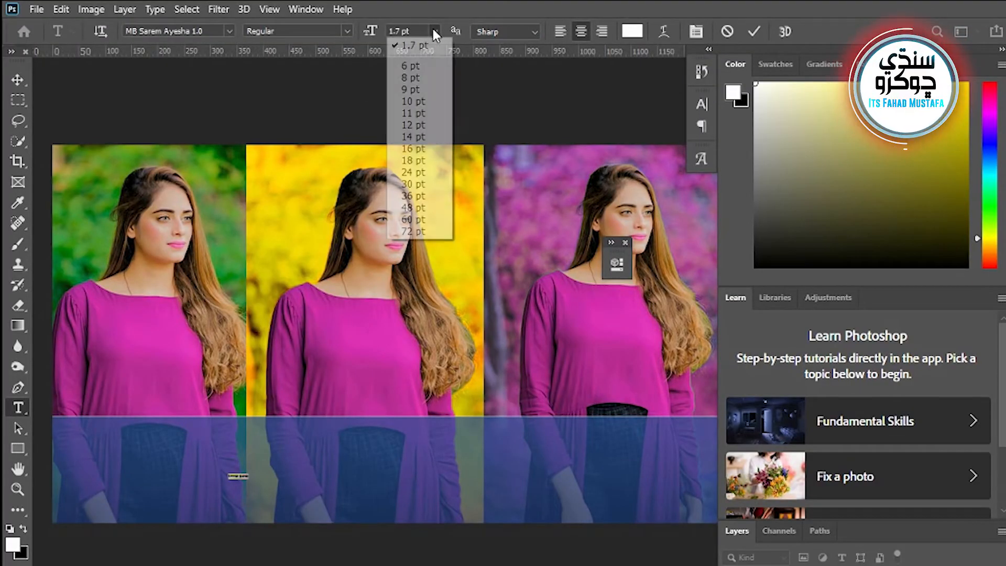
{"action": "left_click", "coordinate": [419, 184]}
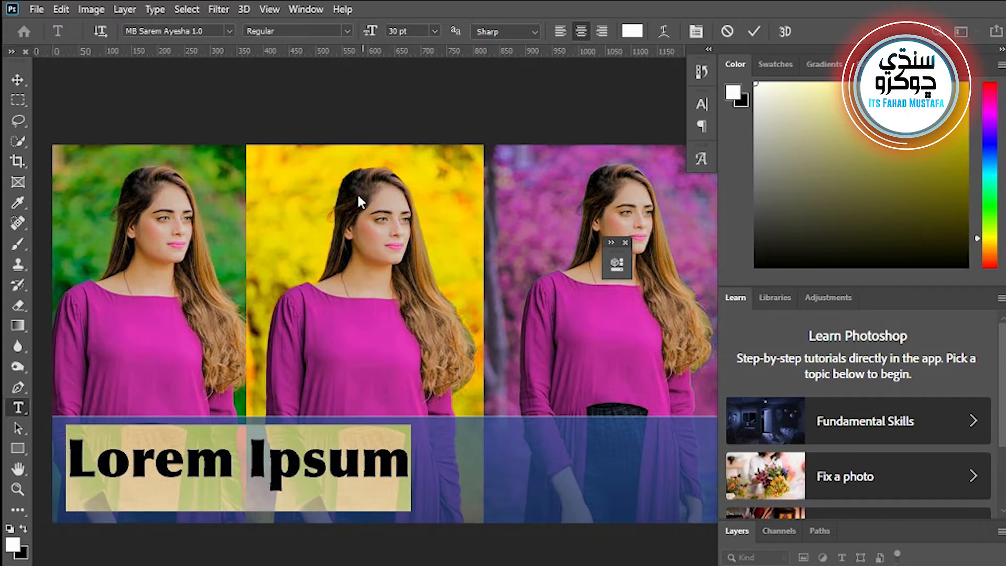
{"action": "left_click", "coordinate": [19, 79]}
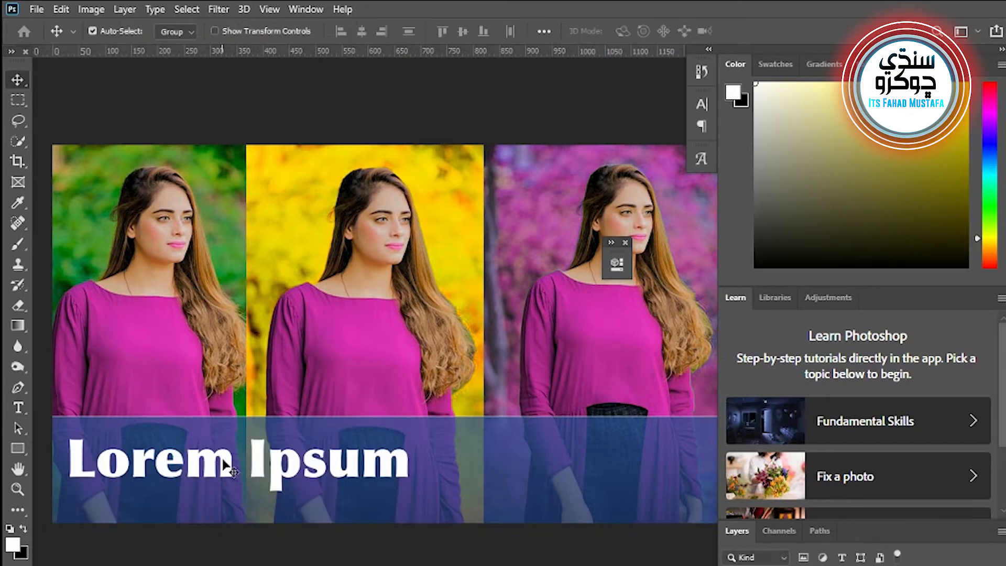
{"action": "left_click_drag", "start_coordinate": [225, 464], "coordinate": [391, 463]}
Replace the placeholder text with ADOBE and move it toward the left part of the blue band
{"action": "double_click", "coordinate": [388, 461]}
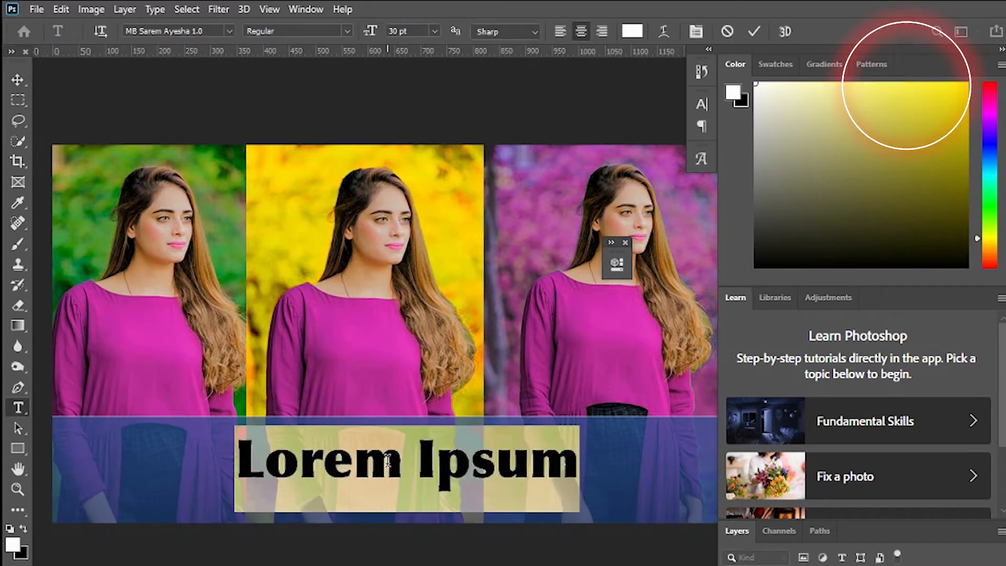
{"action": "type", "text": "A"}
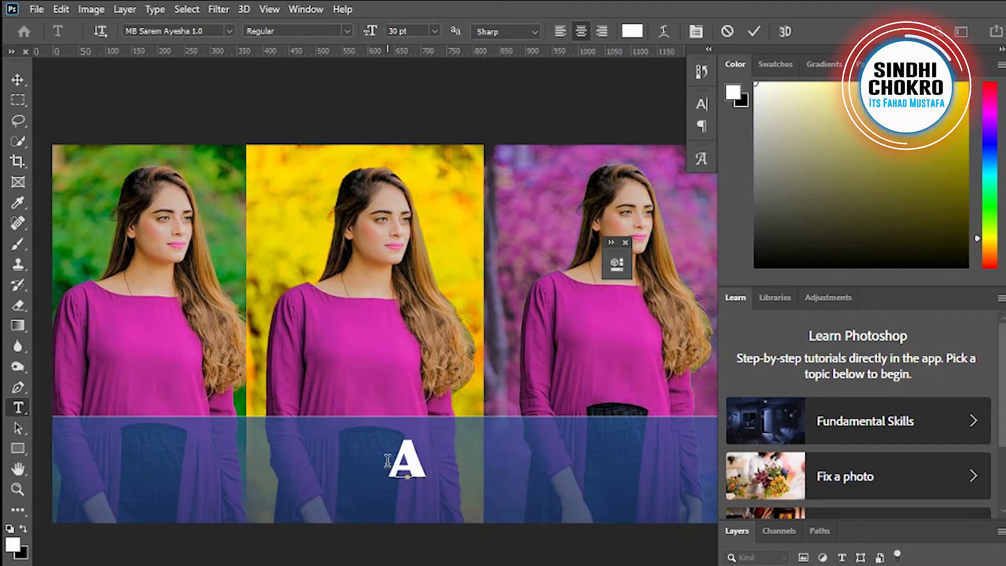
{"action": "type", "text": "DOBE"}
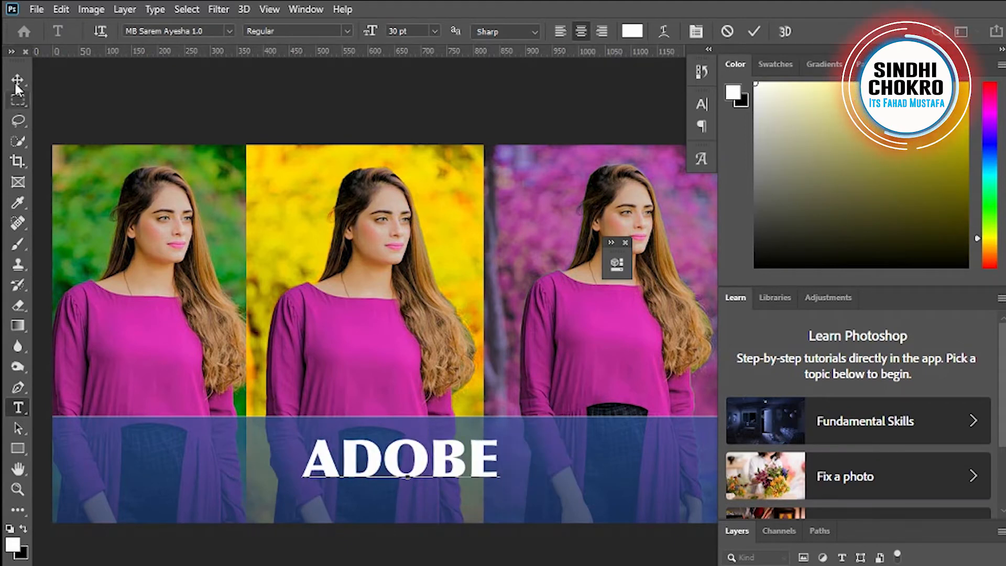
{"action": "key", "text": "ctrl+Return"}
{"action": "left_click_drag", "start_coordinate": [415, 466], "coordinate": [230, 464]}
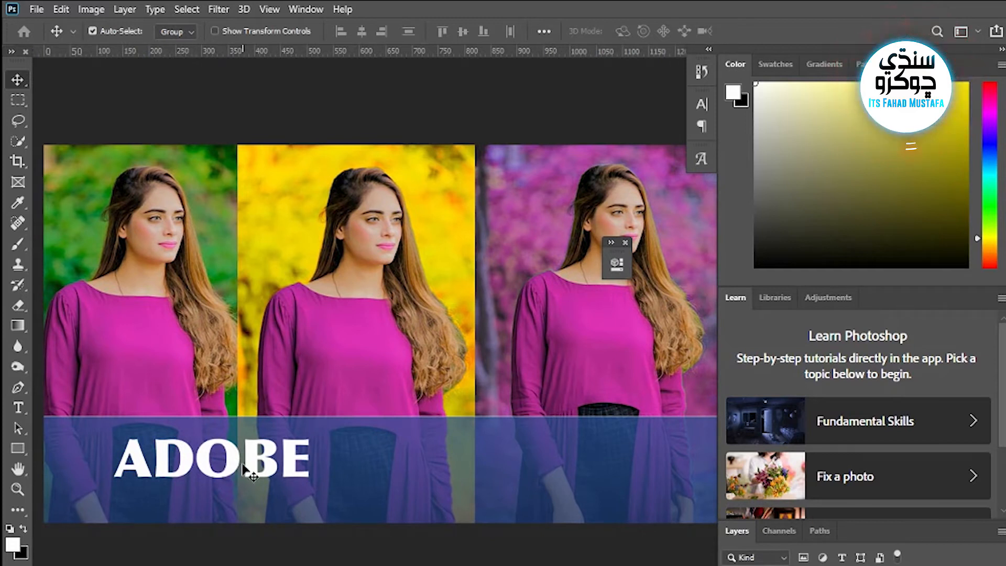
{"action": "double_click", "coordinate": [244, 466]}
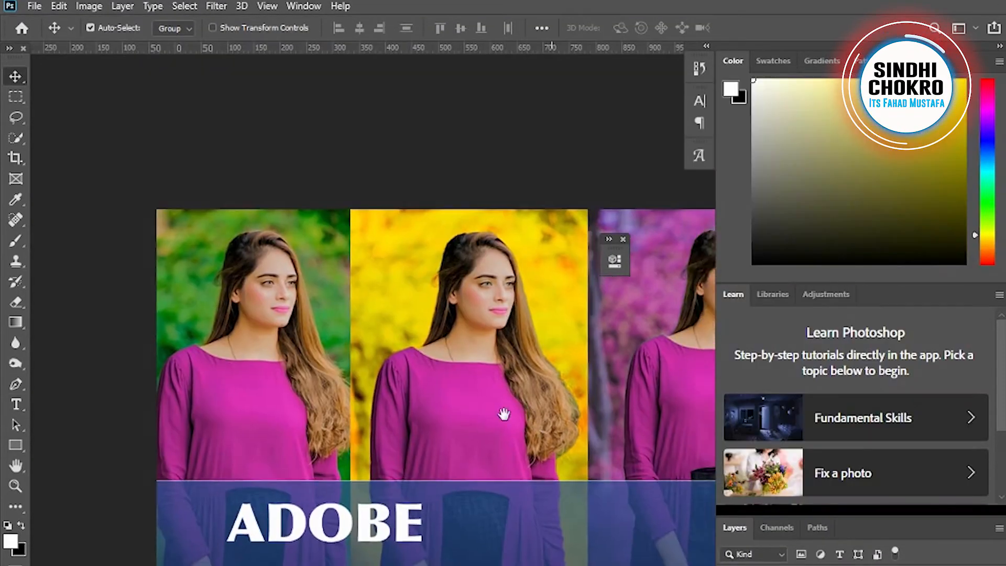
Enlarge the ADOBE title to about 120% of its size
{"action": "left_click_drag", "start_coordinate": [505, 416], "coordinate": [411, 404]}
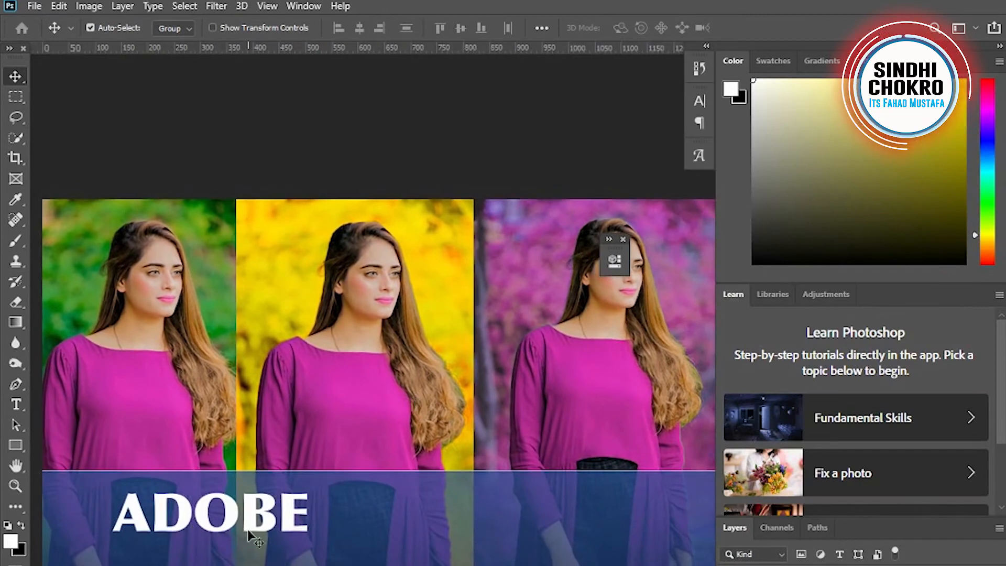
{"action": "key", "text": "ctrl+t"}
{"action": "left_click_drag", "start_coordinate": [321, 563], "coordinate": [364, 565]}
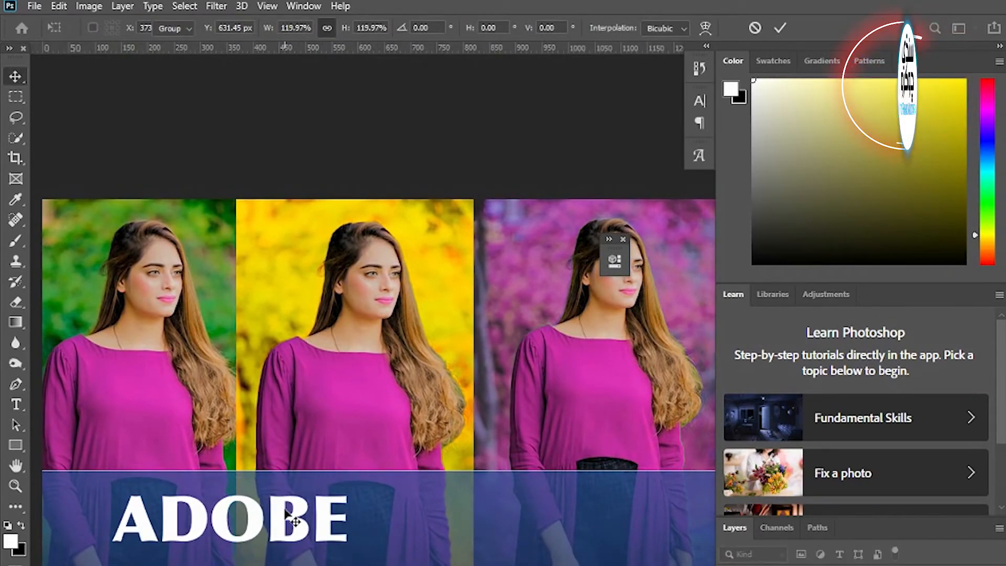
{"action": "key", "text": "Return"}
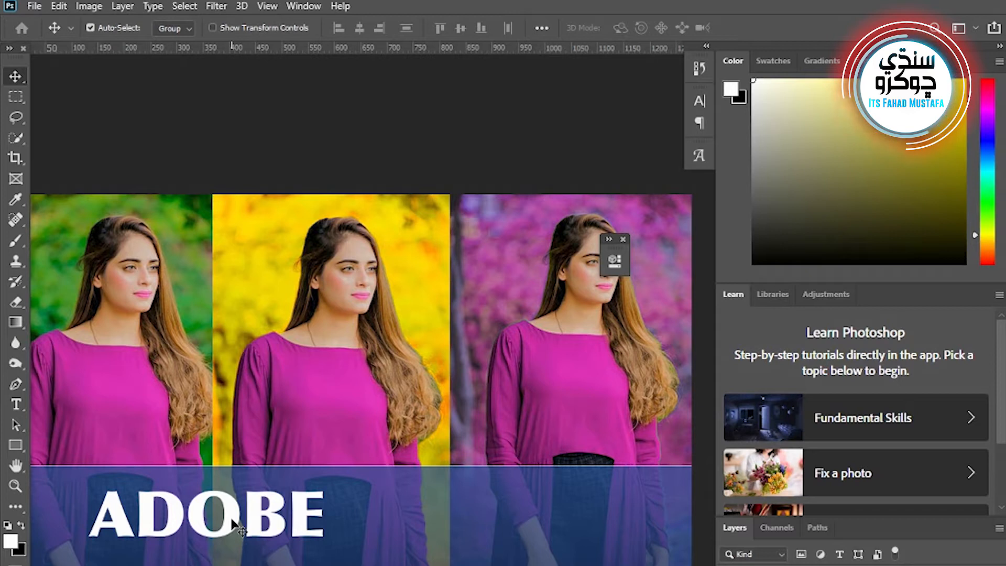
Add the text Photoshop in white 30 pt on the blue band and place it just right of ADOBE
{"action": "left_click", "coordinate": [16, 404]}
{"action": "left_click", "coordinate": [498, 524]}
{"action": "type", "text": "P"}
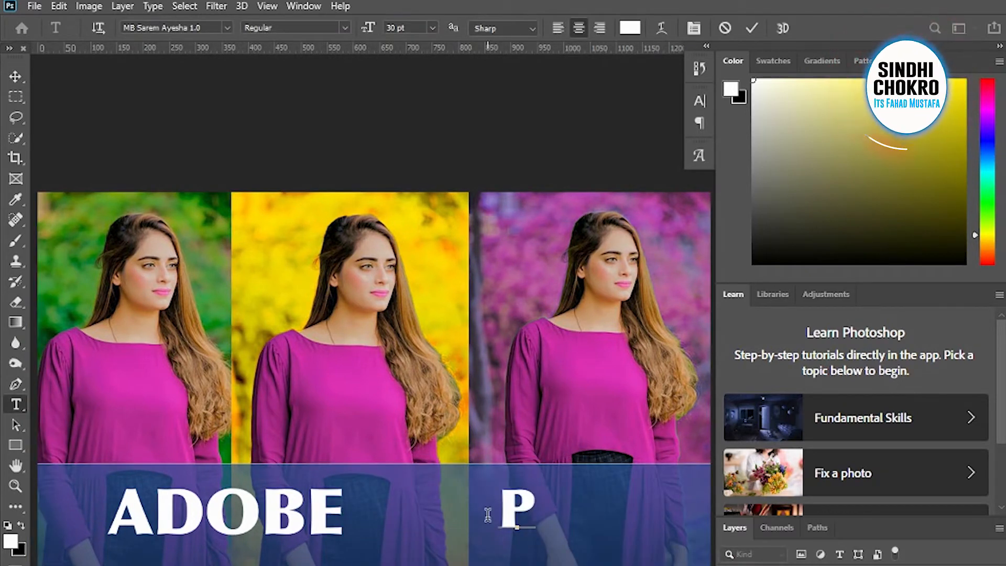
{"action": "type", "text": "hoto"}
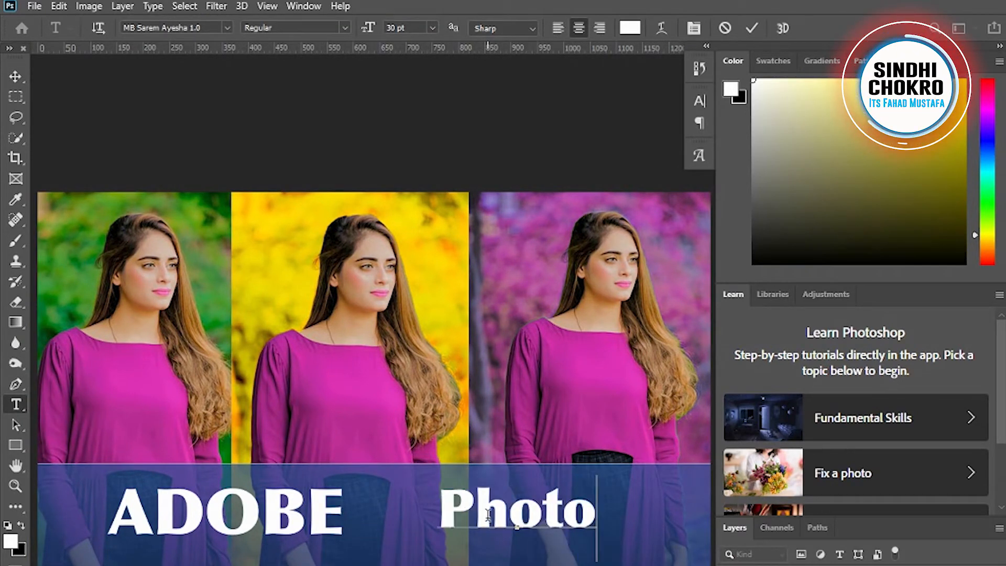
{"action": "type", "text": "shop"}
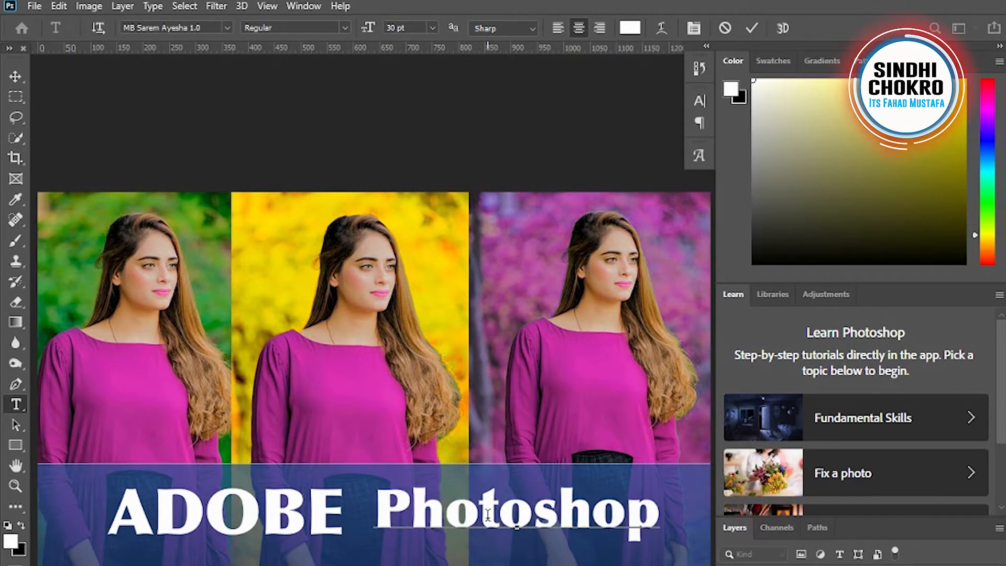
{"action": "left_click", "coordinate": [15, 79]}
{"action": "left_click_drag", "start_coordinate": [458, 512], "coordinate": [441, 512]}
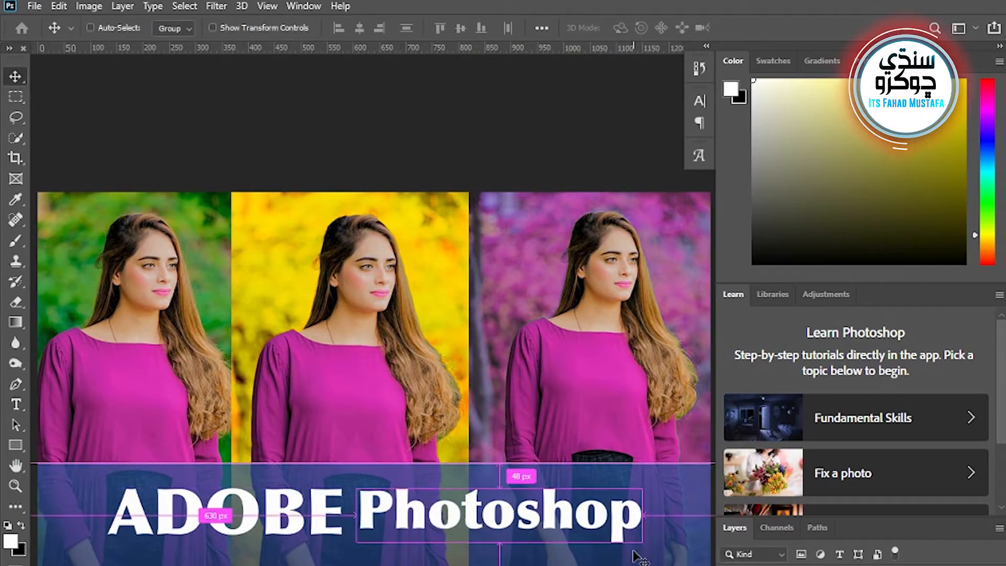
Shrink the Photoshop text to 17.41 pt with a free transform and keep it beside ADOBE
{"action": "key", "text": "ctrl+t"}
{"action": "left_click_drag", "start_coordinate": [640, 561], "coordinate": [516, 525]}
{"action": "left_click_drag", "start_coordinate": [456, 493], "coordinate": [409, 480]}
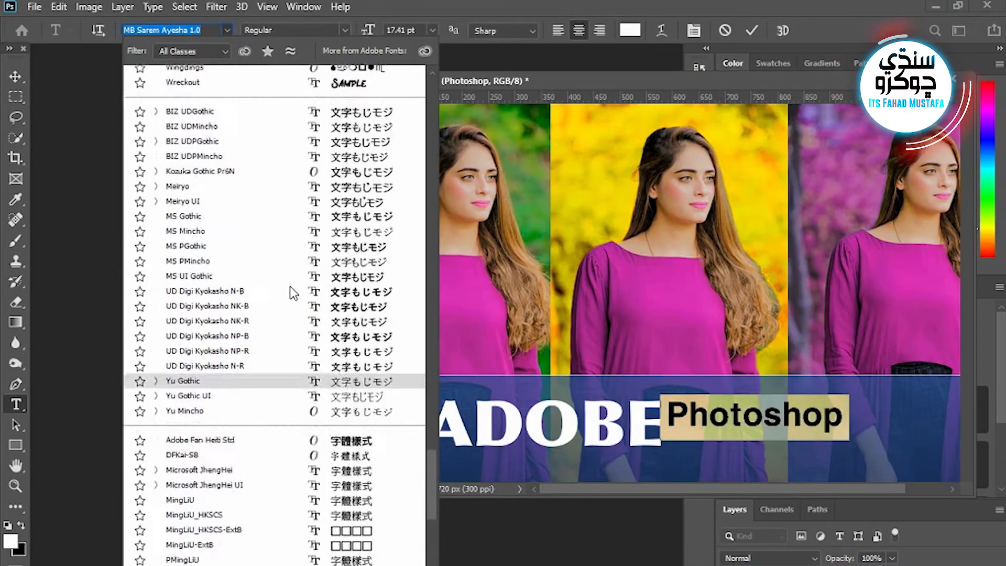
Set the Photoshop text's font to Reitam and move it right so it clears the ADOBE title
{"action": "scroll", "coordinate": [291, 293], "scroll_direction": "up", "scroll_amount": 15}
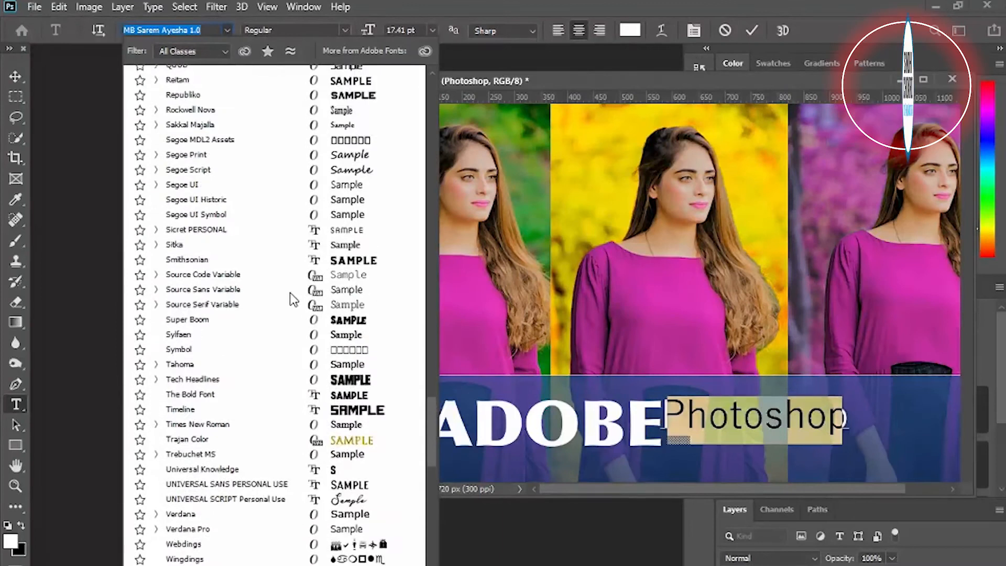
{"action": "scroll", "coordinate": [346, 303], "scroll_direction": "up", "scroll_amount": 3}
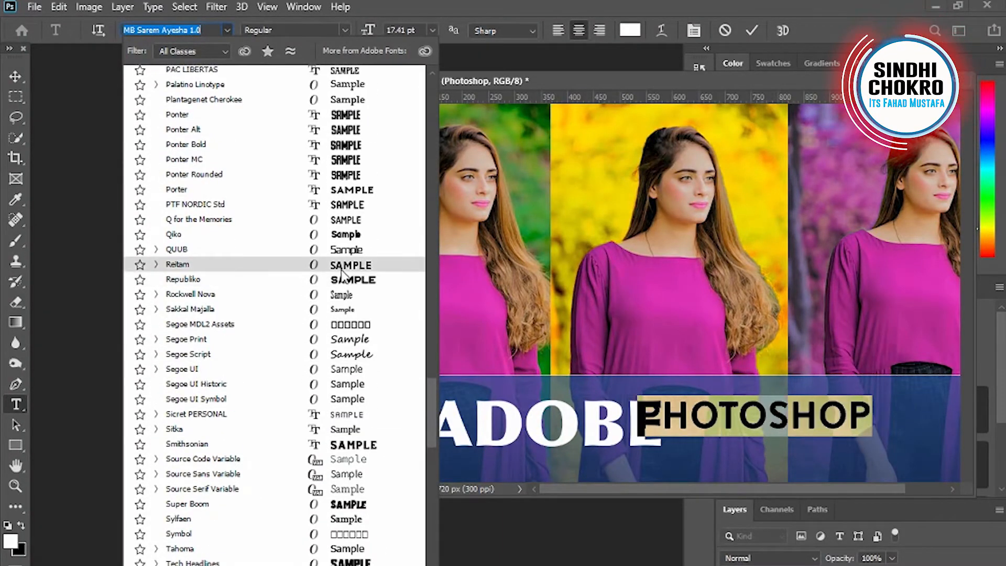
{"action": "left_click", "coordinate": [342, 268]}
{"action": "left_click", "coordinate": [15, 79]}
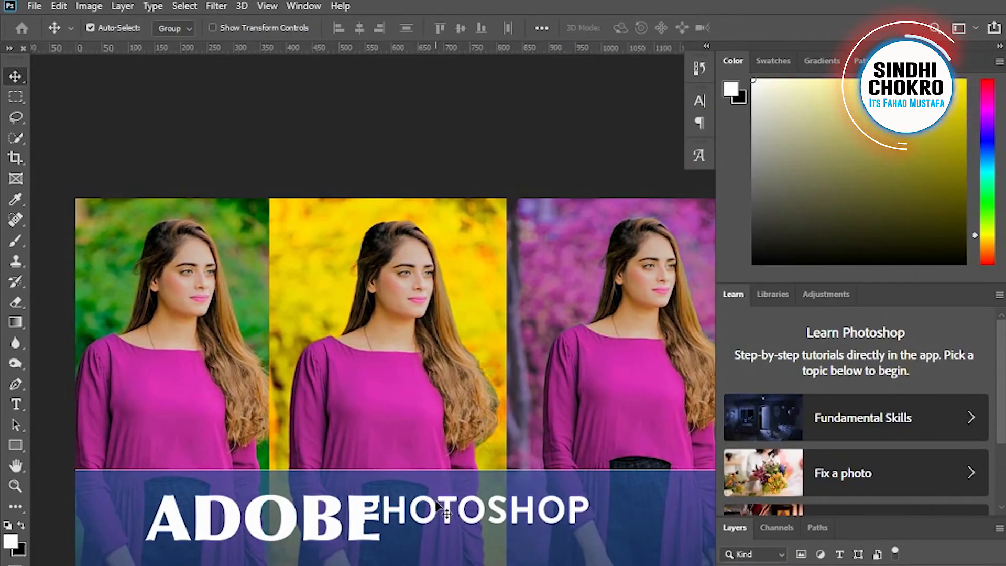
{"action": "left_click_drag", "start_coordinate": [443, 510], "coordinate": [468, 518]}
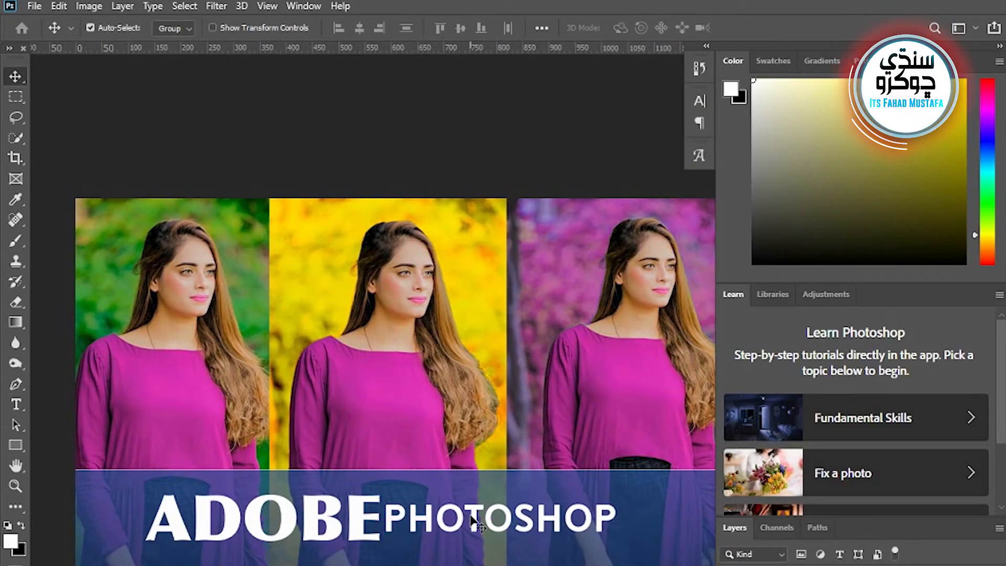
Change the PHOTOSHOP text's colour to yellow fffc00
{"action": "double_click", "coordinate": [468, 519]}
{"action": "left_click", "coordinate": [638, 28]}
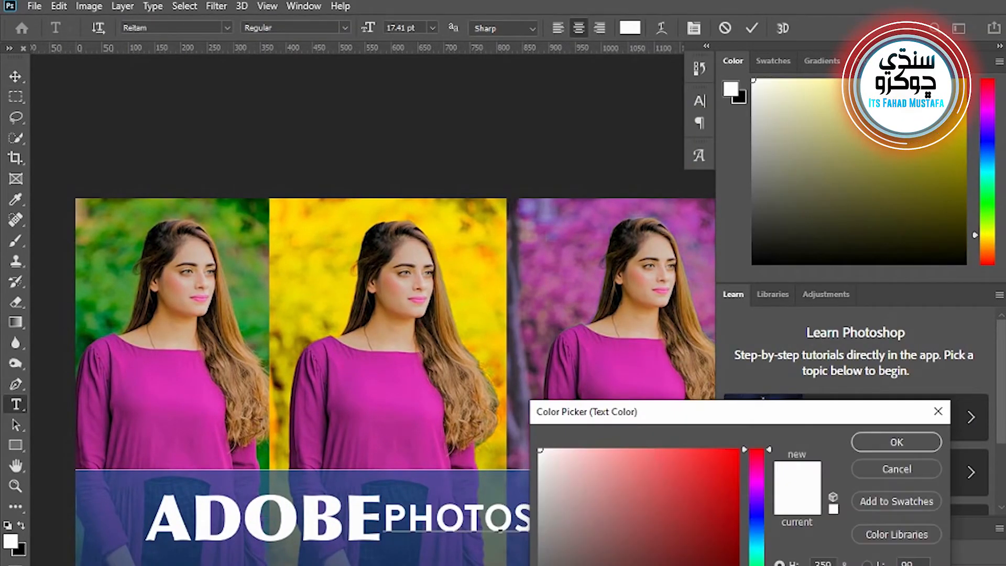
{"action": "left_click", "coordinate": [756, 565]}
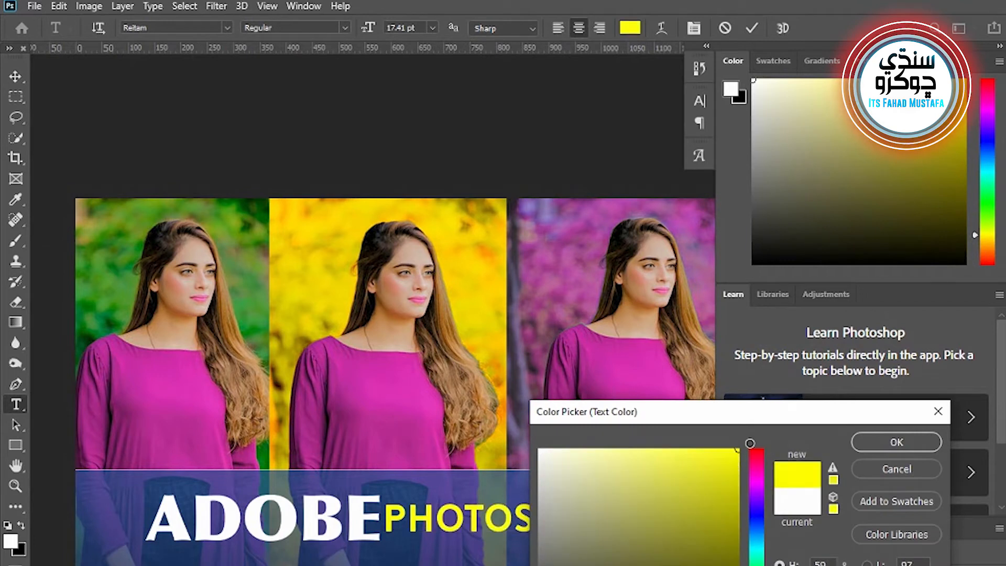
{"action": "left_click_drag", "start_coordinate": [703, 420], "coordinate": [583, 178]}
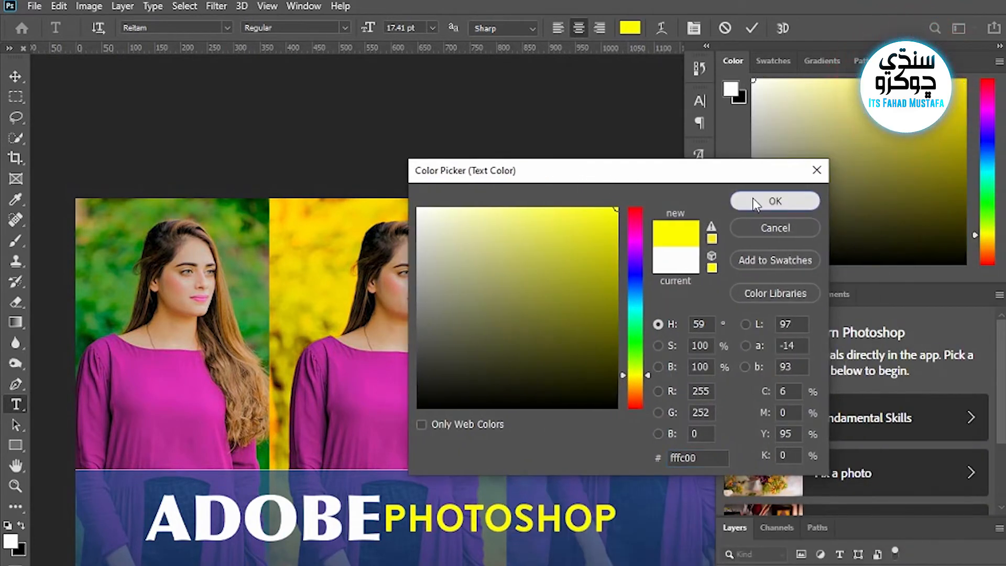
{"action": "left_click", "coordinate": [754, 199]}
{"action": "left_click", "coordinate": [15, 83]}
Open 1200px-Adobe_Photoshop_Mobile_icon.svg.png and bring the Ps icon into the portrait composition
{"action": "left_click_drag", "start_coordinate": [407, 337], "coordinate": [381, 322]}
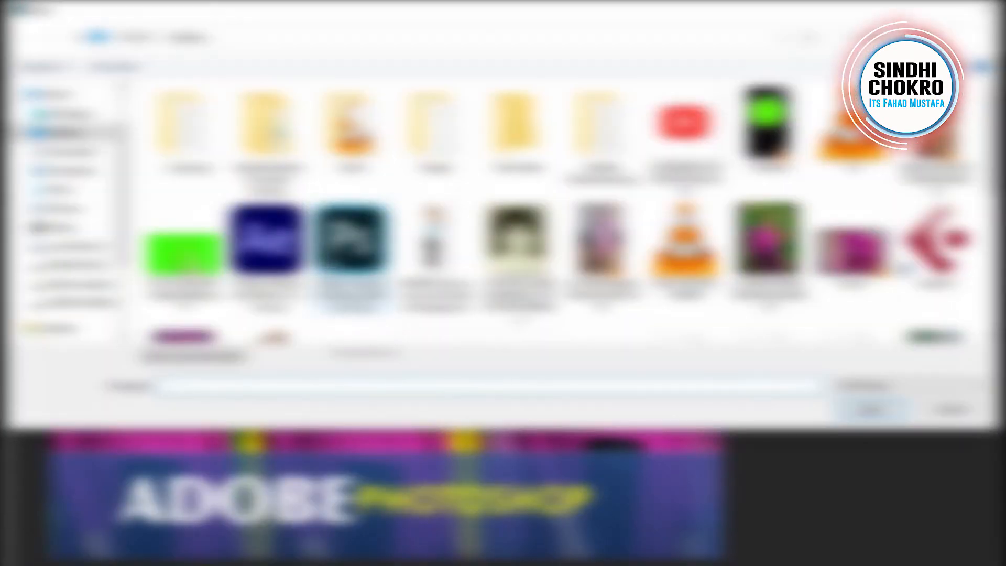
{"action": "left_click", "coordinate": [349, 255]}
{"action": "key", "text": "Return"}
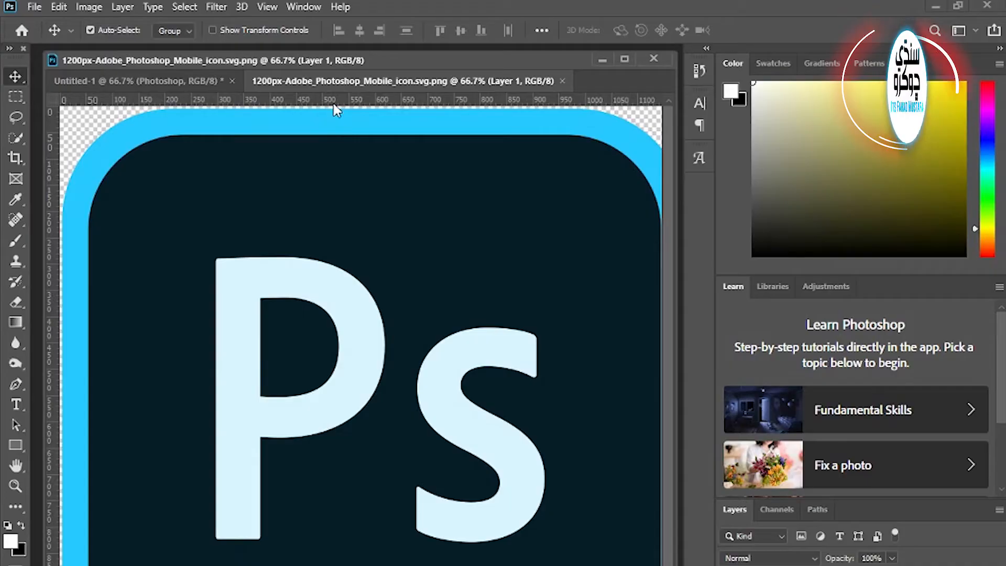
{"action": "left_click_drag", "start_coordinate": [334, 80], "coordinate": [604, 137]}
{"action": "left_click_drag", "start_coordinate": [642, 372], "coordinate": [164, 517]}
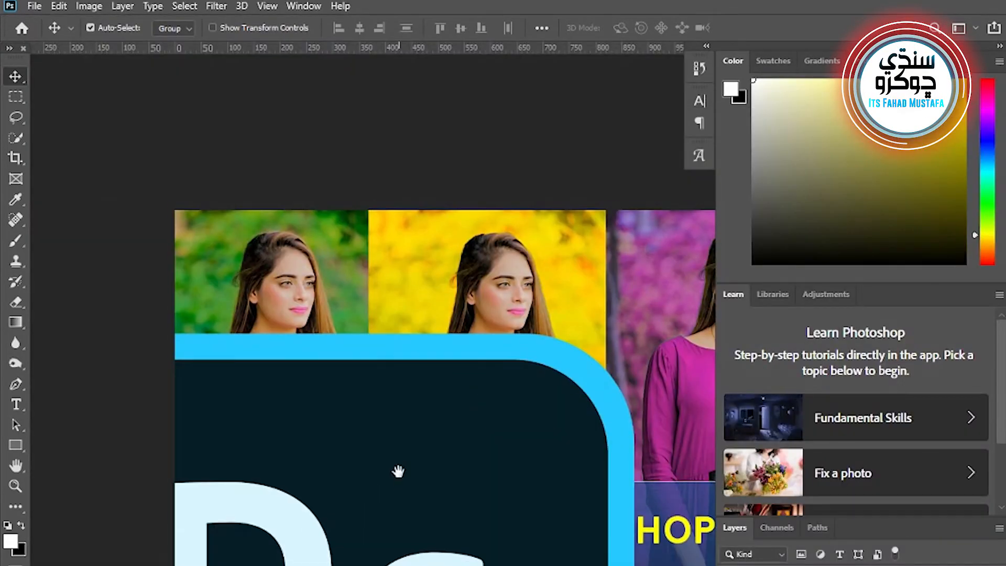
Scale the Ps icon down to a small square and place it above ADOBE, overlapping the band's upper edge
{"action": "key", "text": "ctrl+t"}
{"action": "left_click_drag", "start_coordinate": [629, 328], "coordinate": [225, 489]}
{"action": "left_click_drag", "start_coordinate": [227, 534], "coordinate": [216, 463]}
{"action": "key", "text": "Return"}
Add yellow text CC 2021 on the blue band, scale it down and place it beneath PHOTOSHOP
{"action": "key", "text": "t"}
{"action": "left_click", "coordinate": [375, 552]}
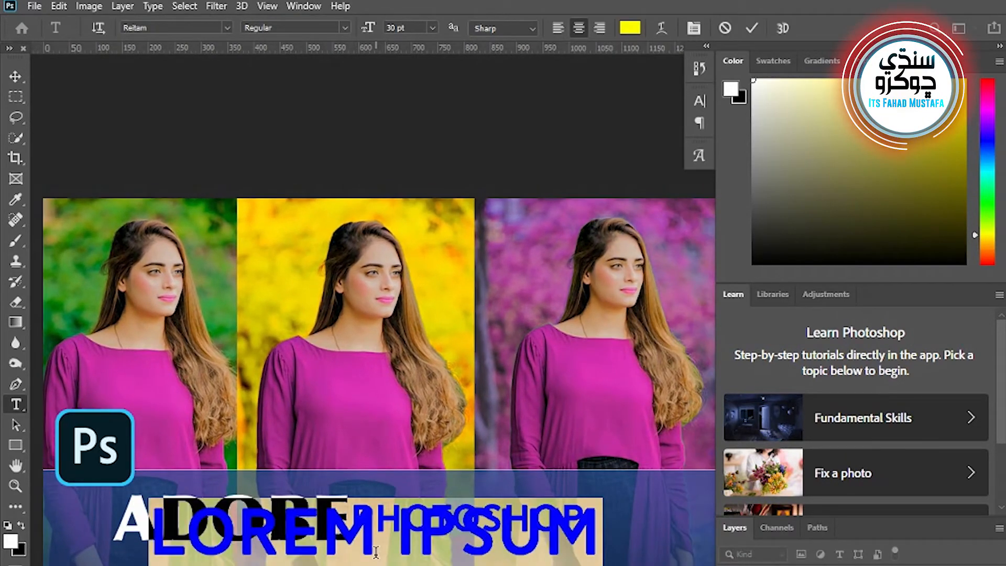
{"action": "type", "text": "CC 2021"}
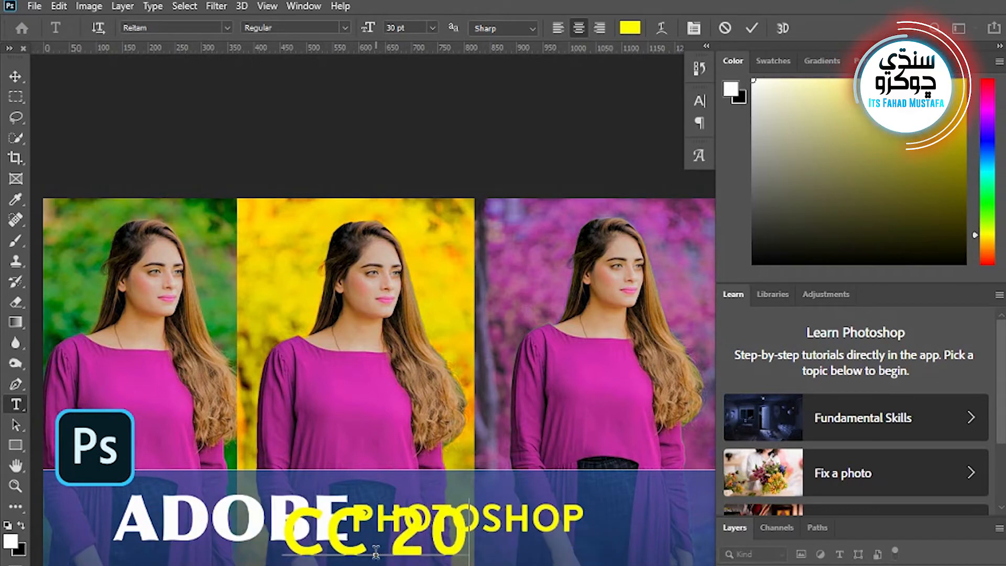
{"action": "left_click", "coordinate": [15, 76]}
{"action": "key", "text": "ctrl+t"}
{"action": "mouse_move", "coordinate": [507, 563]}
{"action": "left_mouse_down"}
{"action": "mouse_move", "coordinate": [369, 530]}
{"action": "mouse_move", "coordinate": [497, 557]}
{"action": "left_mouse_up"}
{"action": "key", "text": "Return"}
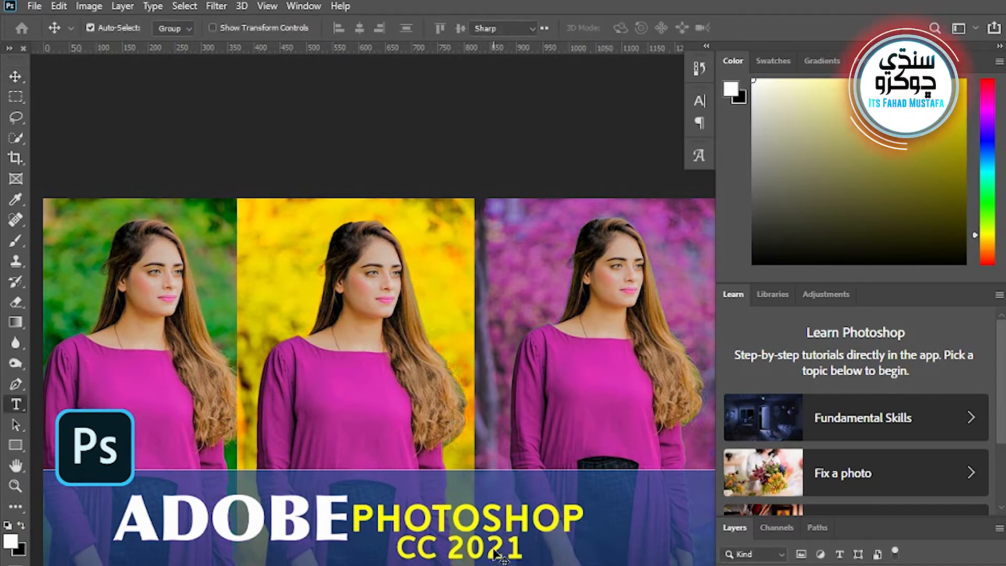
Change the CC 2021 text's colour to white ffffff
{"action": "double_click", "coordinate": [495, 553]}
{"action": "left_click", "coordinate": [630, 28]}
{"action": "type", "text": "ffffff"}
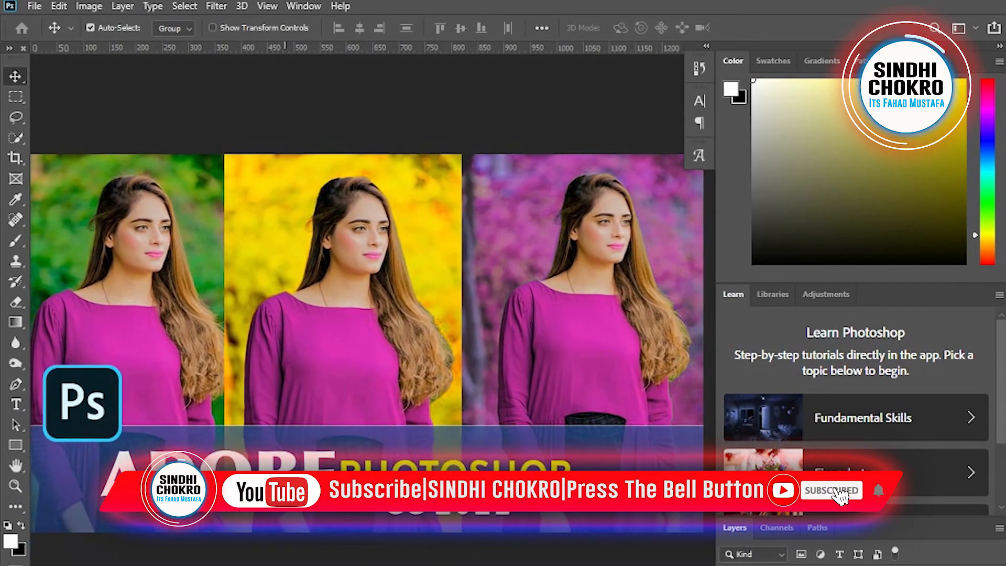
Scale the ADOBE title down and shift it slightly left on the blue band
{"action": "key", "text": "ctrl+t"}
{"action": "left_click_drag", "start_coordinate": [353, 539], "coordinate": [294, 515]}
{"action": "left_click_drag", "start_coordinate": [239, 479], "coordinate": [229, 480]}
{"action": "key", "text": "Return"}
Move PHOTOSHOP left beside the ADOBE title and scale it down
{"action": "left_click_drag", "start_coordinate": [382, 478], "coordinate": [318, 473]}
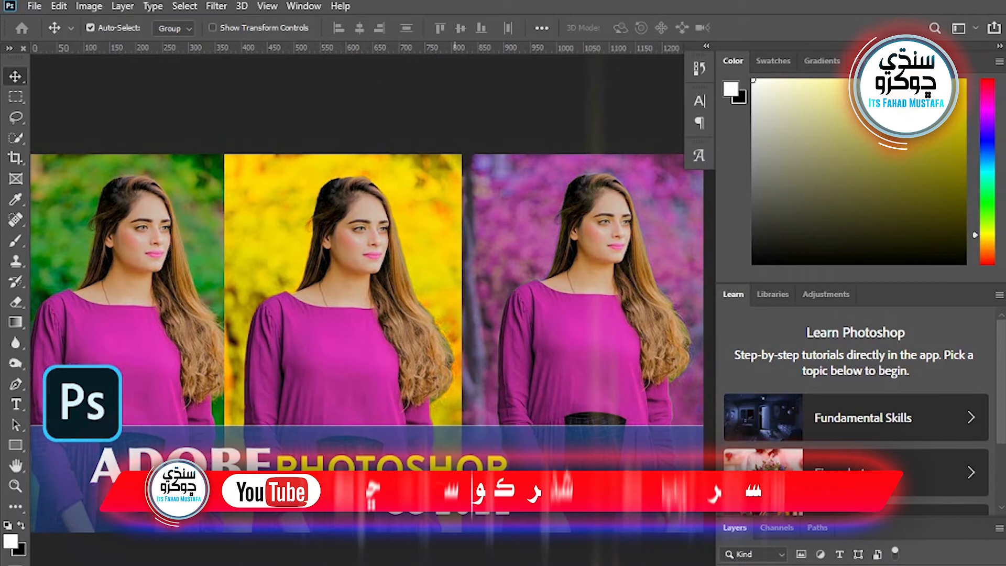
{"action": "key", "text": "ctrl+t"}
{"action": "left_click_drag", "start_coordinate": [510, 447], "coordinate": [447, 450]}
{"action": "left_click_drag", "start_coordinate": [387, 462], "coordinate": [394, 462]}
{"action": "key", "text": "Return"}
Move the CC 2021 text left so it sits centred beneath PHOTOSHOP
{"action": "double_click", "coordinate": [393, 503]}
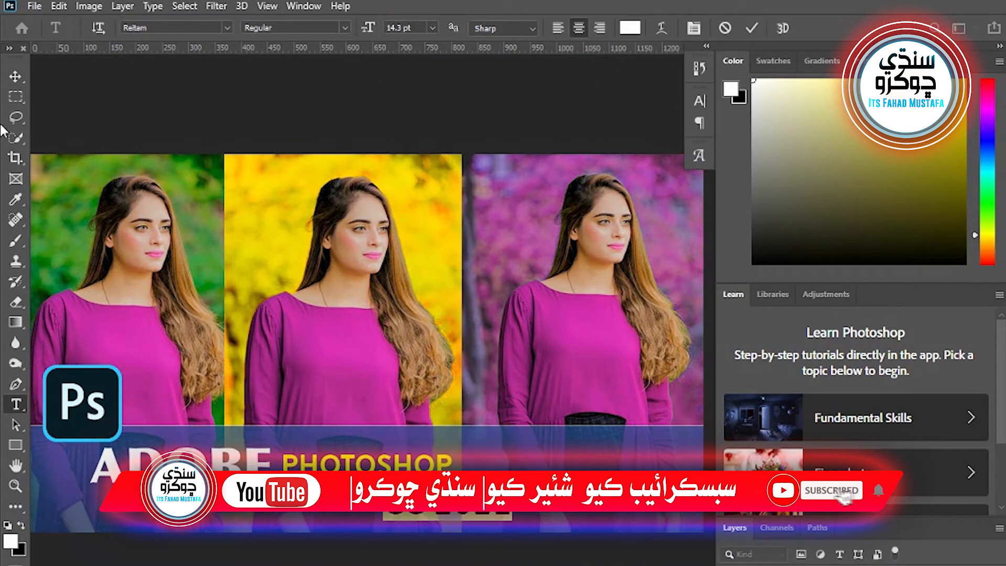
{"action": "left_click", "coordinate": [16, 76]}
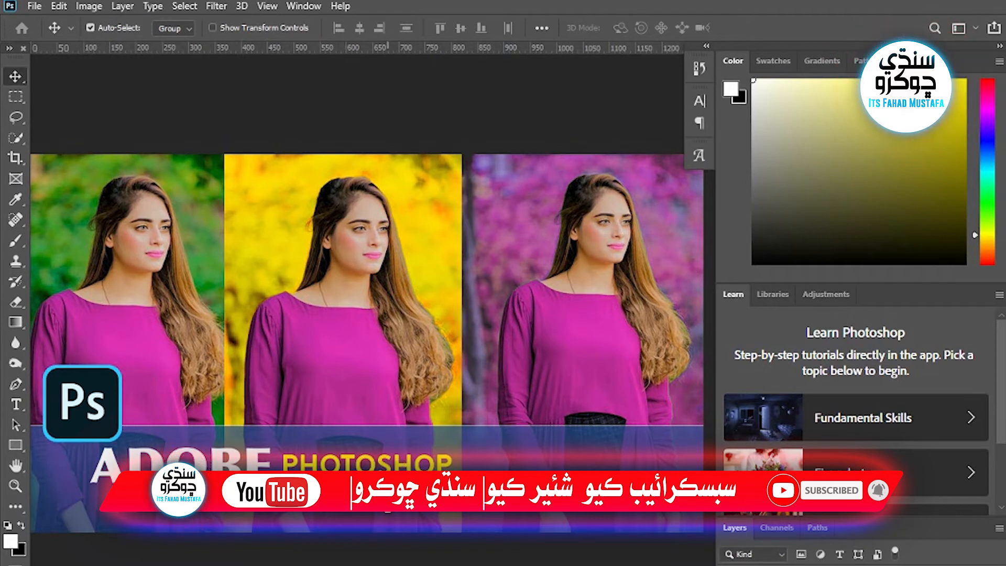
{"action": "left_click_drag", "start_coordinate": [388, 506], "coordinate": [362, 507]}
{"action": "left_click_drag", "start_coordinate": [336, 461], "coordinate": [311, 467]}
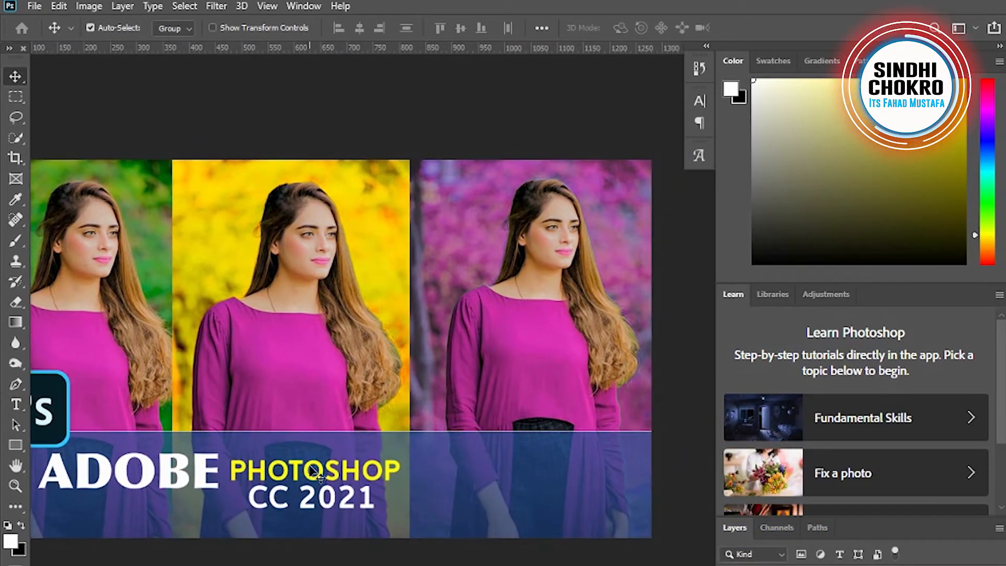
Add 30 pt placeholder text on the blue band and set its colour to white
{"action": "left_click", "coordinate": [21, 404]}
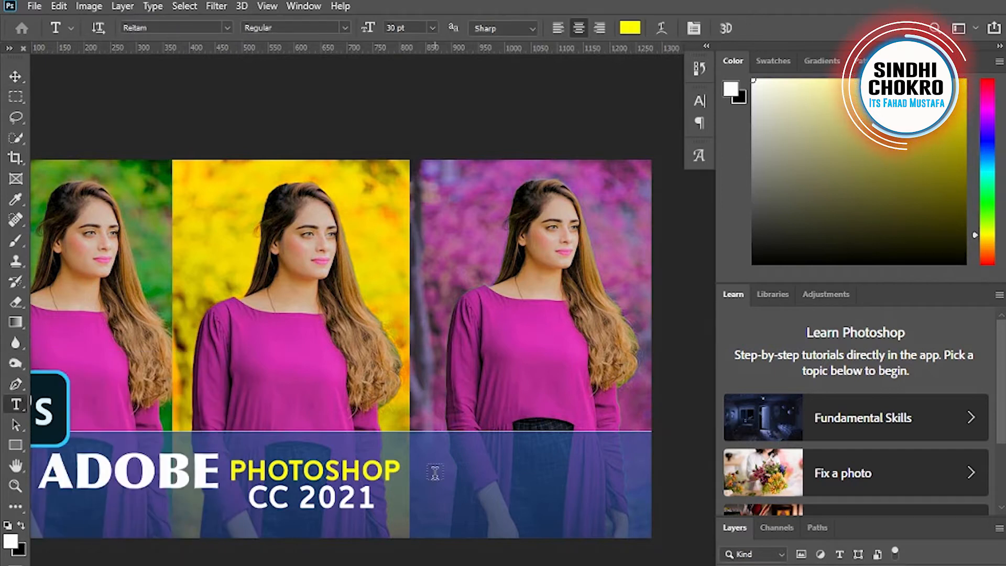
{"action": "left_click", "coordinate": [434, 473]}
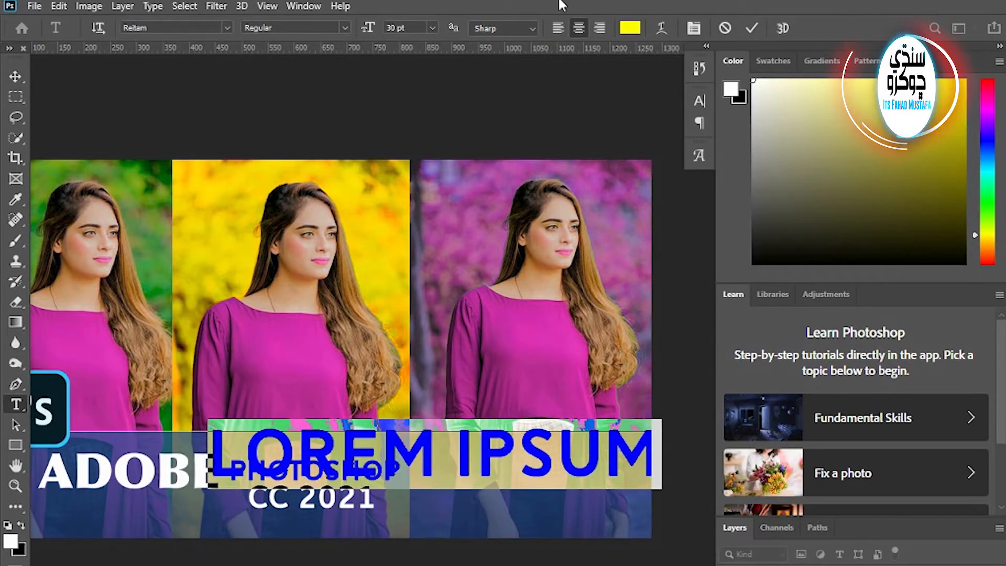
{"action": "left_click", "coordinate": [629, 28]}
{"action": "left_click", "coordinate": [419, 209]}
{"action": "left_click", "coordinate": [757, 201]}
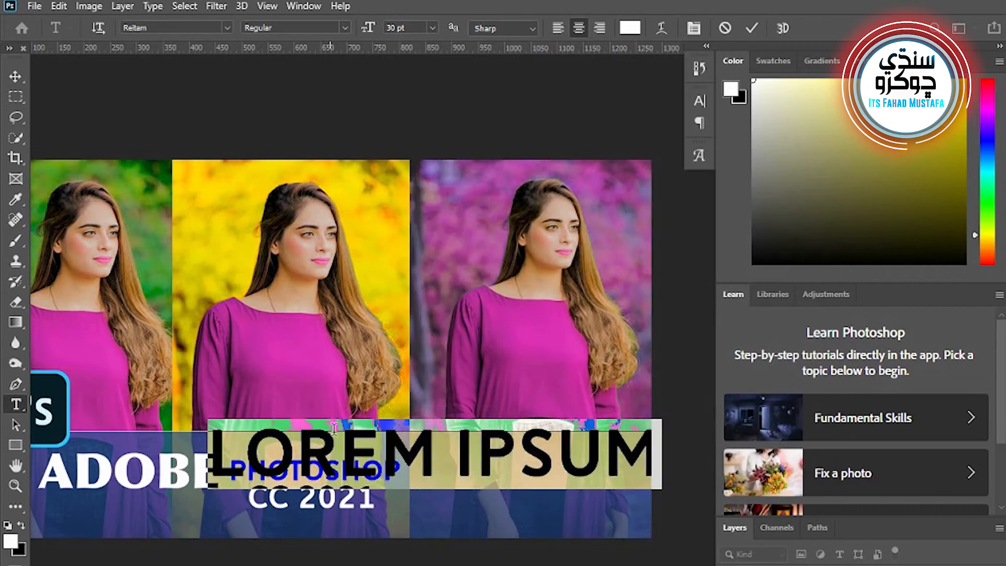
Scale the placeholder text down to 13.61 pt and place it on the band over the purple portrait
{"action": "left_click", "coordinate": [15, 77]}
{"action": "key", "text": "ctrl+t"}
{"action": "left_click_drag", "start_coordinate": [659, 488], "coordinate": [599, 468]}
{"action": "key", "text": "Return"}
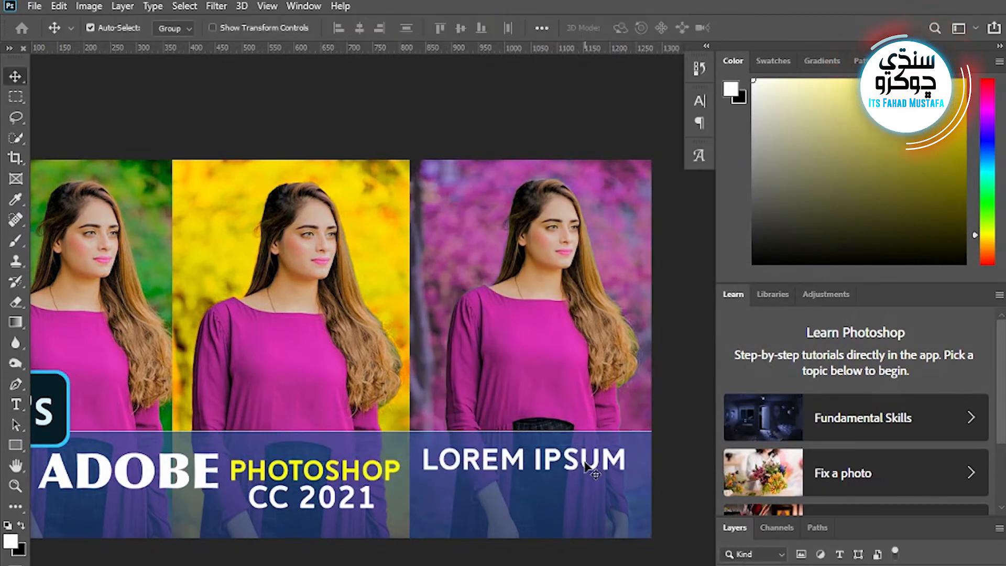
Replace the placeholder text with CAMERA RAW
{"action": "double_click", "coordinate": [571, 462]}
{"action": "type", "text": "C"}
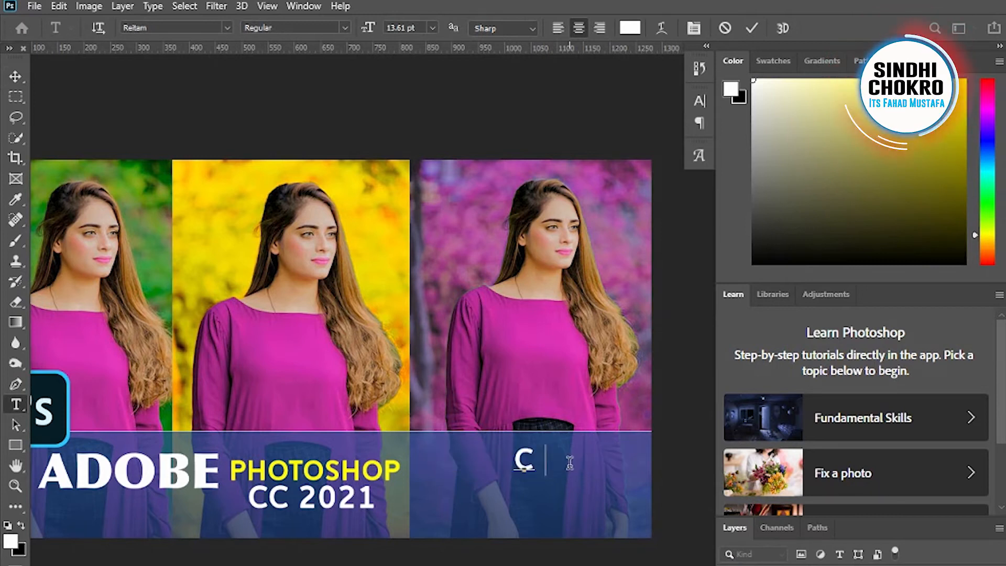
{"action": "type", "text": "AMERA R"}
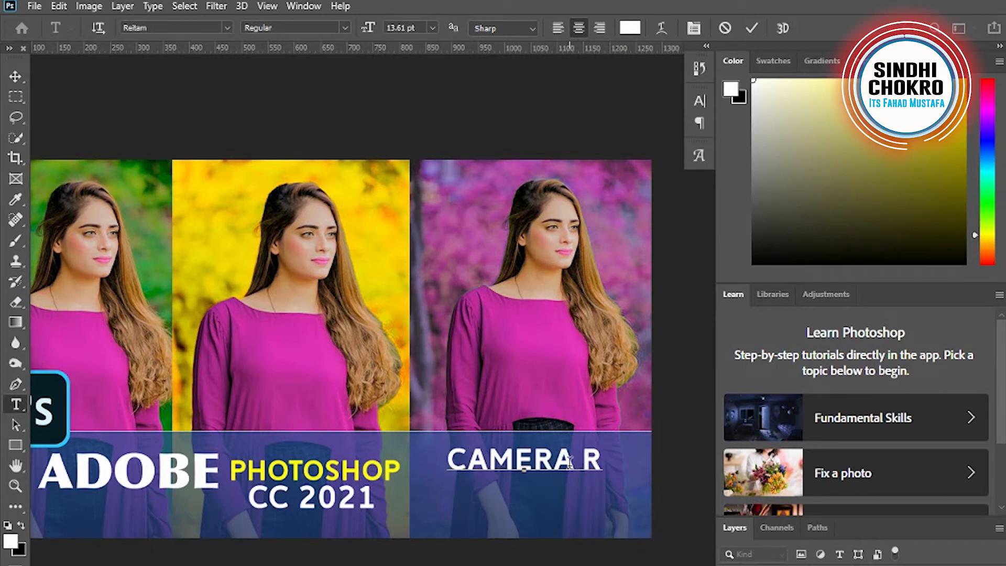
{"action": "type", "text": "AW"}
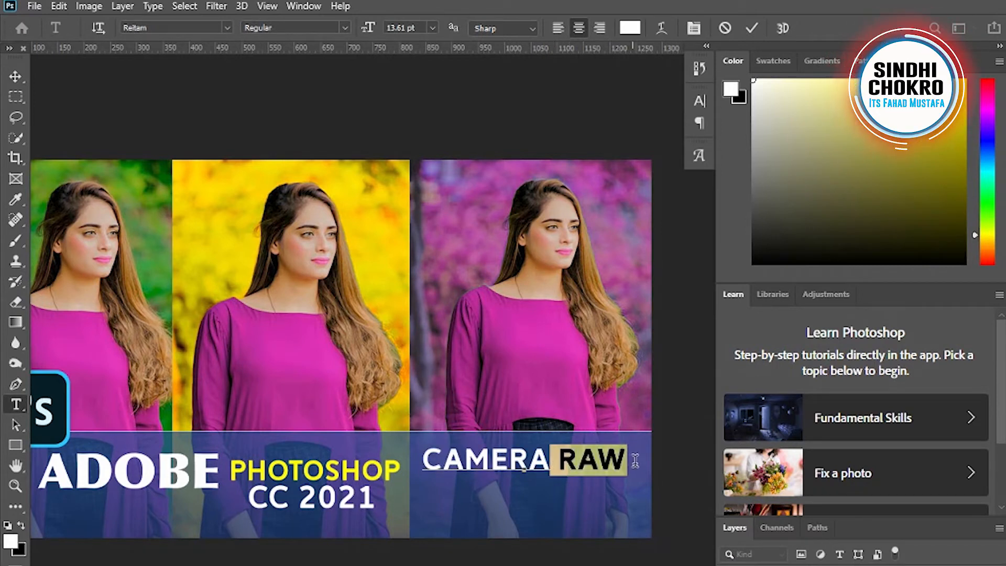
Colour only the word RAW yellow f6ff00
{"action": "left_click", "coordinate": [630, 28]}
{"action": "left_click_drag", "start_coordinate": [528, 177], "coordinate": [802, 166]}
{"action": "left_click", "coordinate": [913, 368]}
{"action": "left_click", "coordinate": [893, 202]}
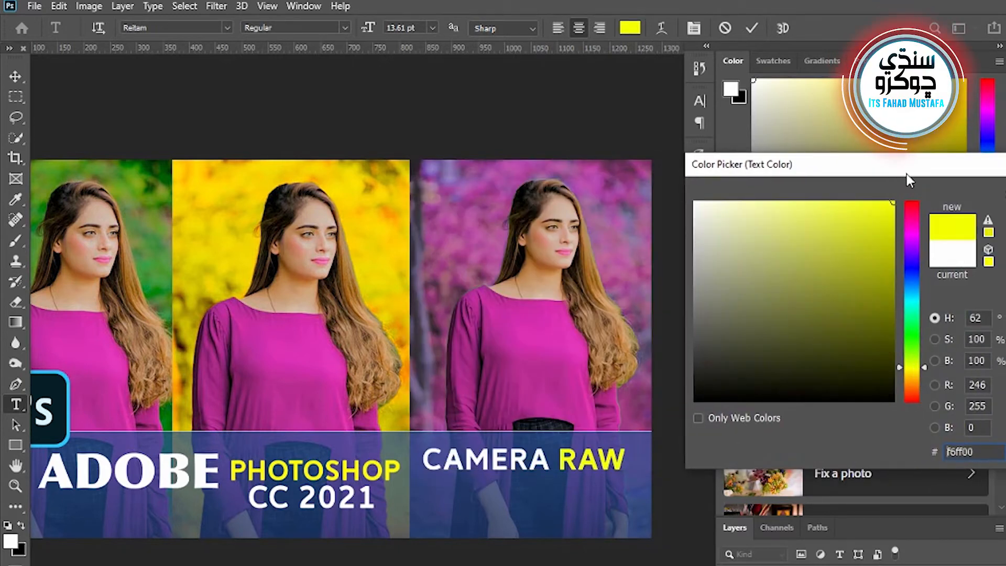
{"action": "left_click_drag", "start_coordinate": [850, 164], "coordinate": [726, 174]}
{"action": "left_click", "coordinate": [927, 205]}
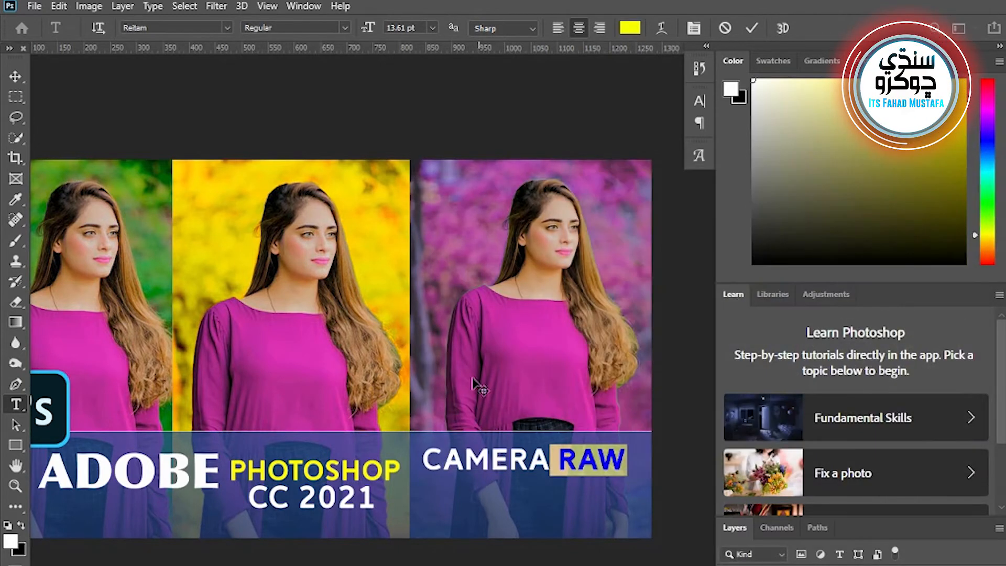
Add the text COLOR GRADING below CAMERA RAW on the blue band and colour it orange ff4800
{"action": "left_click", "coordinate": [15, 77]}
{"action": "left_click_drag", "start_coordinate": [355, 383], "coordinate": [382, 380]}
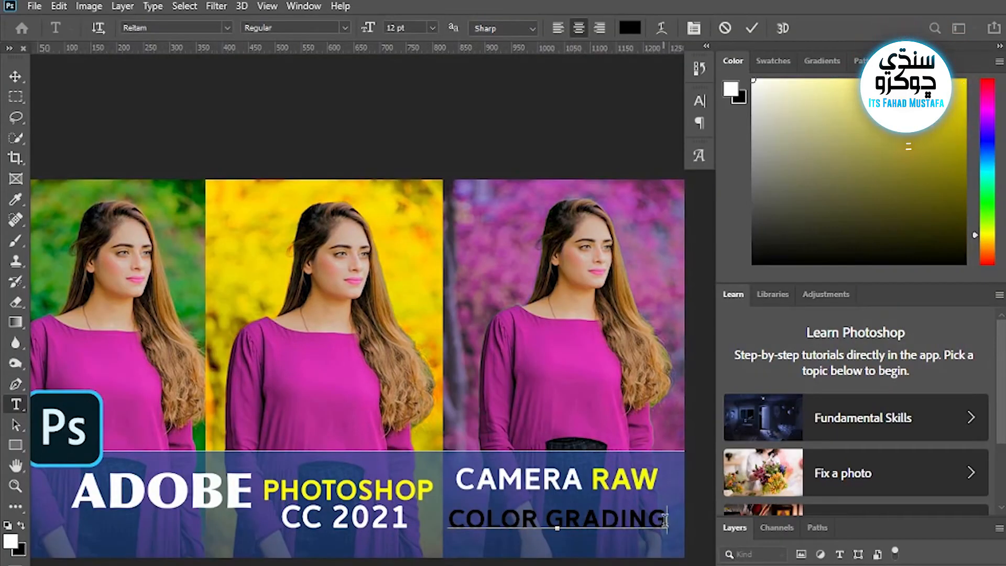
{"action": "left_click_drag", "start_coordinate": [665, 520], "coordinate": [447, 519]}
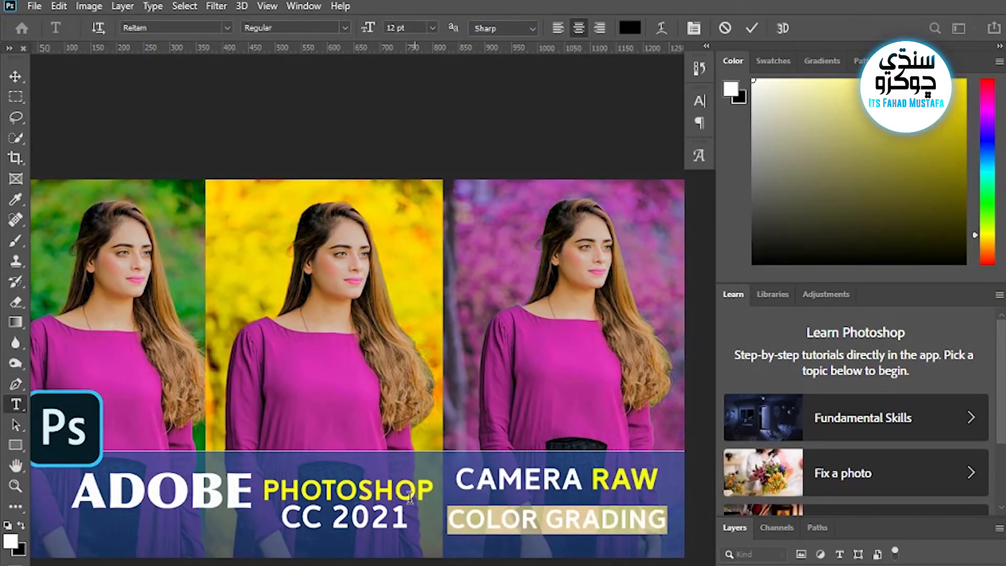
{"action": "left_click", "coordinate": [632, 28]}
{"action": "left_click_drag", "start_coordinate": [780, 389], "coordinate": [786, 382]}
{"action": "left_click", "coordinate": [769, 212]}
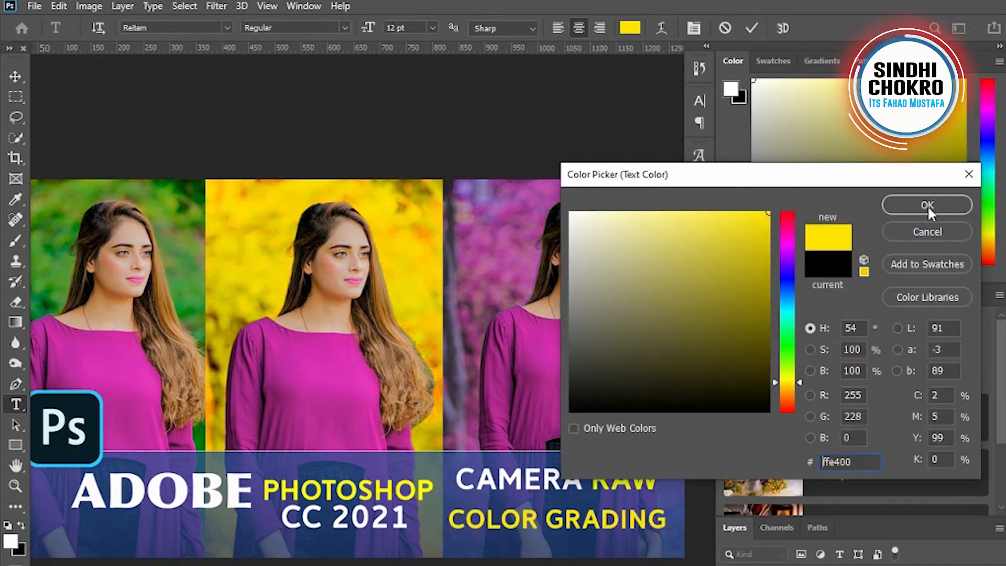
{"action": "left_click", "coordinate": [789, 403]}
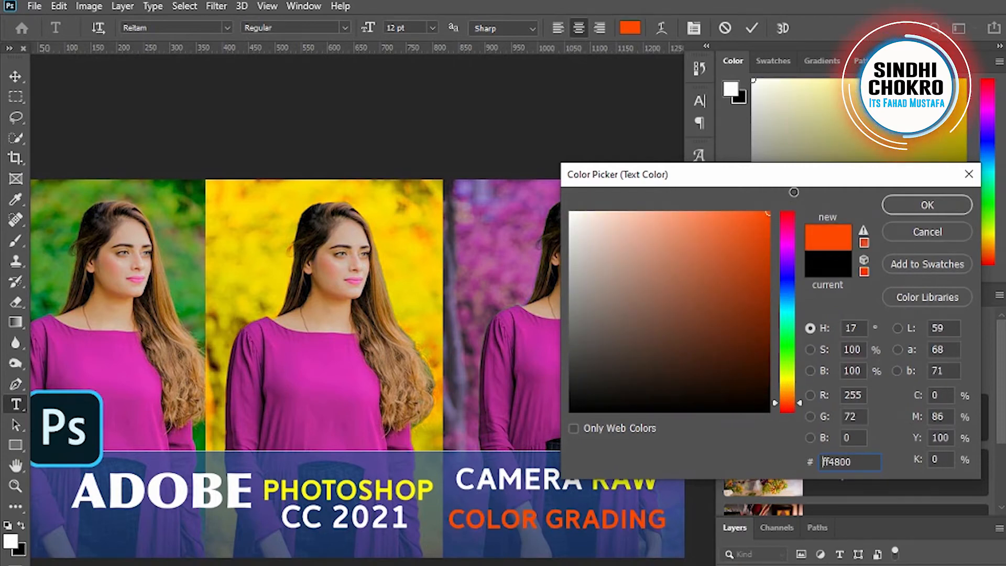
{"action": "left_click", "coordinate": [922, 202]}
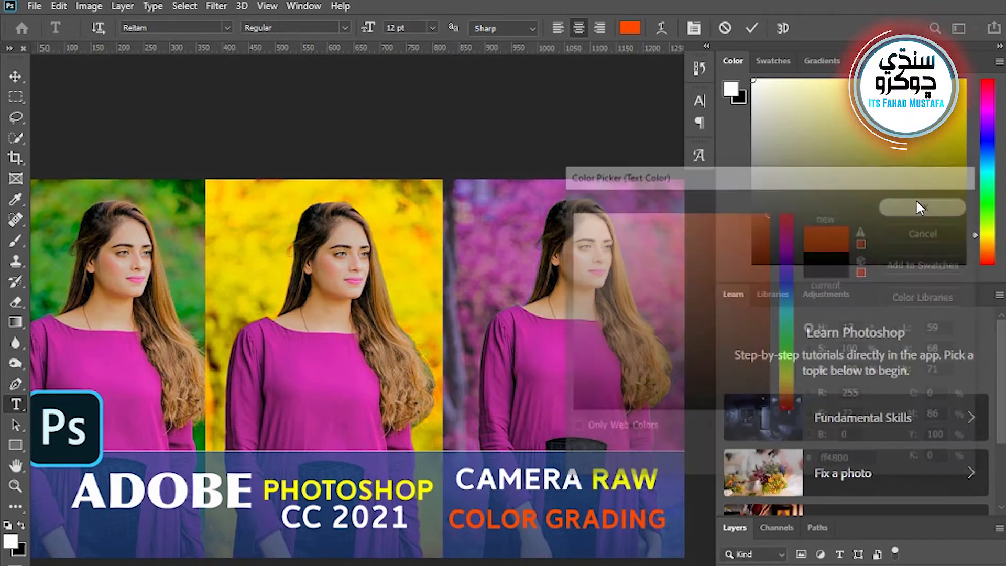
Draw a rectangle about 421 x 68 px behind CAMERA RAW and round its corners with a 50 px radius
{"action": "left_click", "coordinate": [16, 77]}
{"action": "left_click_drag", "start_coordinate": [470, 407], "coordinate": [454, 369]}
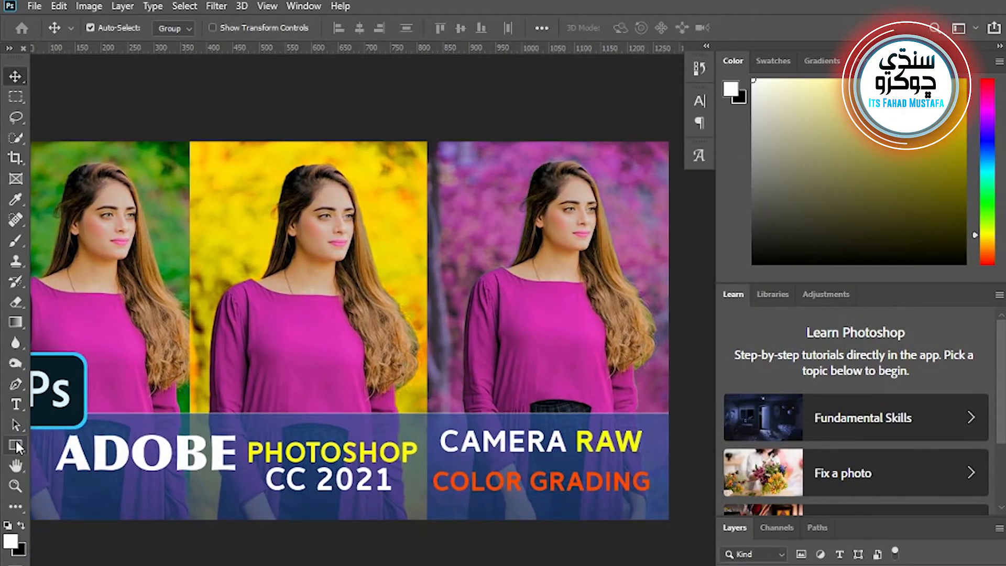
{"action": "left_click", "coordinate": [15, 446]}
{"action": "left_click_drag", "start_coordinate": [429, 423], "coordinate": [650, 458]}
{"action": "left_click_drag", "start_coordinate": [464, 256], "coordinate": [263, 196]}
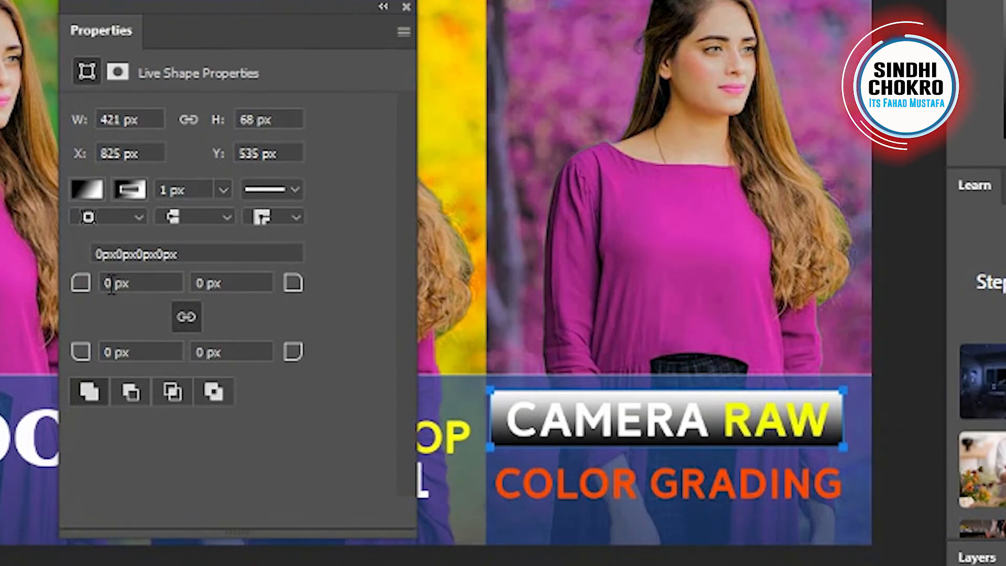
{"action": "type", "text": "50"}
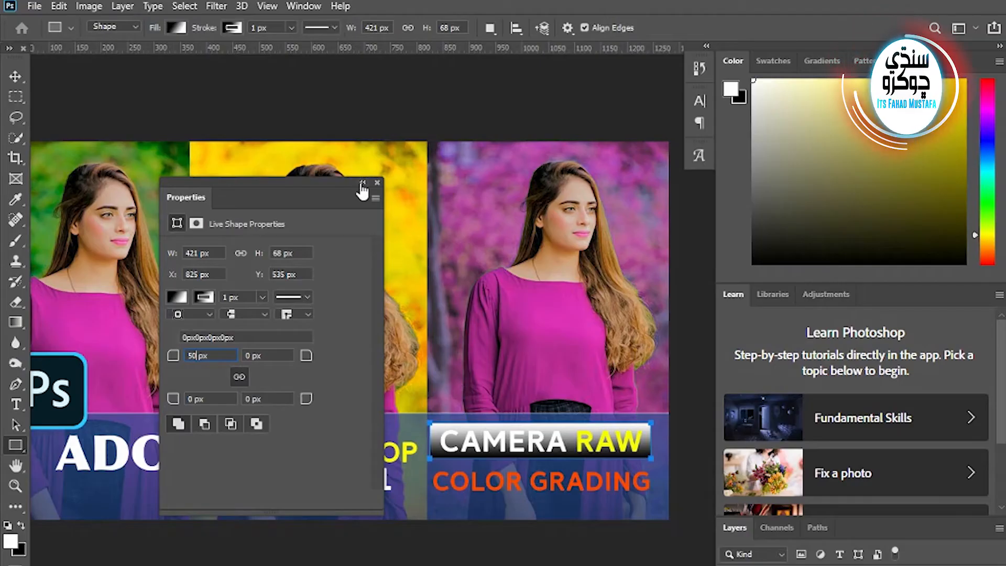
{"action": "left_click", "coordinate": [383, 7]}
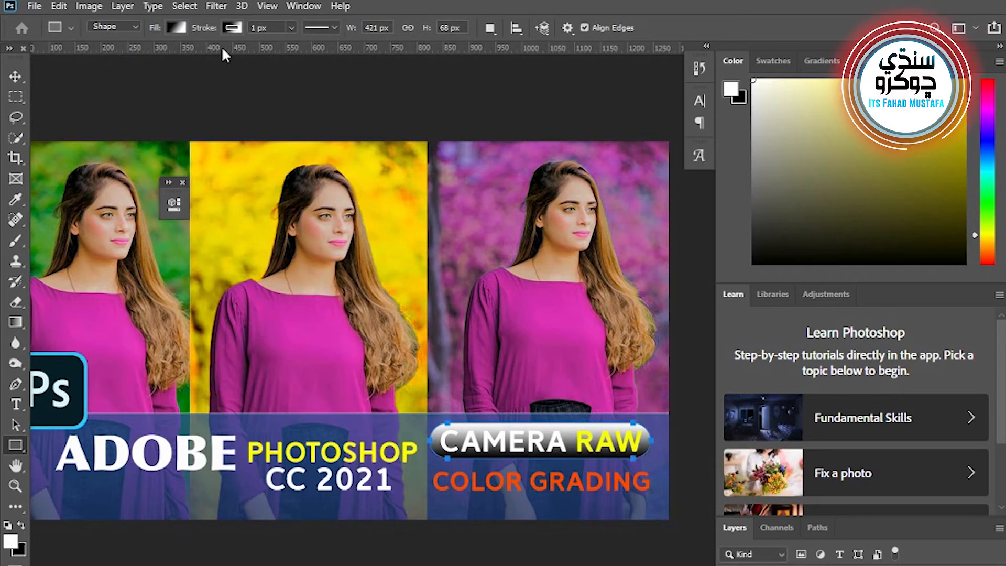
Fill the rounded shape behind CAMERA RAW with the magenta-to-purple linear gradient
{"action": "left_click", "coordinate": [177, 28]}
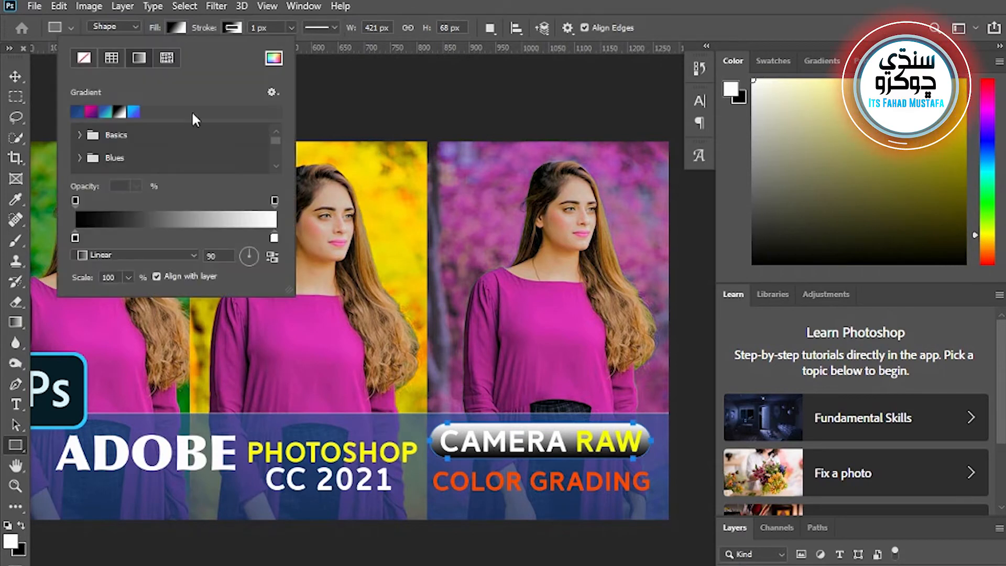
{"action": "left_click", "coordinate": [80, 112]}
{"action": "left_click", "coordinate": [136, 113]}
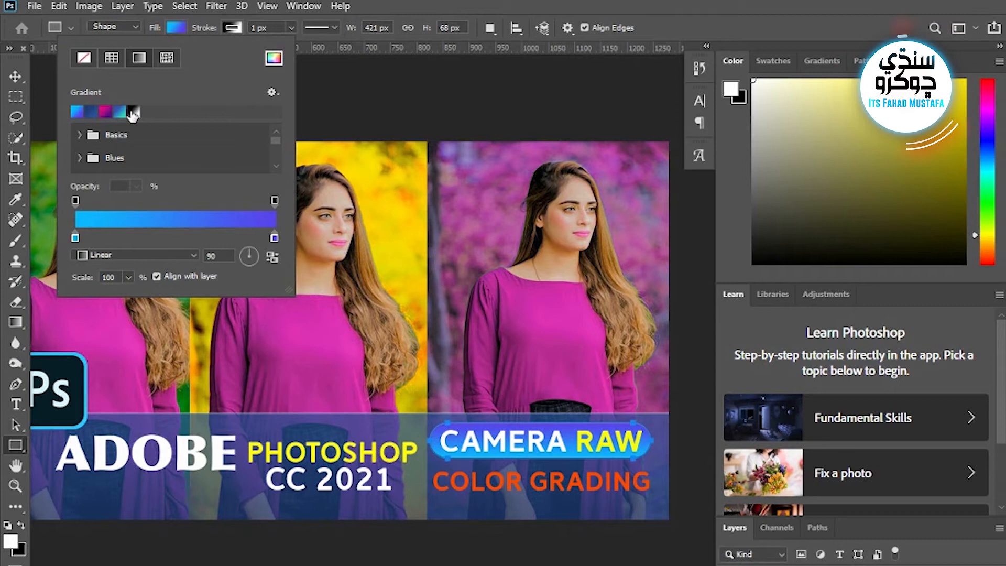
{"action": "left_click", "coordinate": [106, 112]}
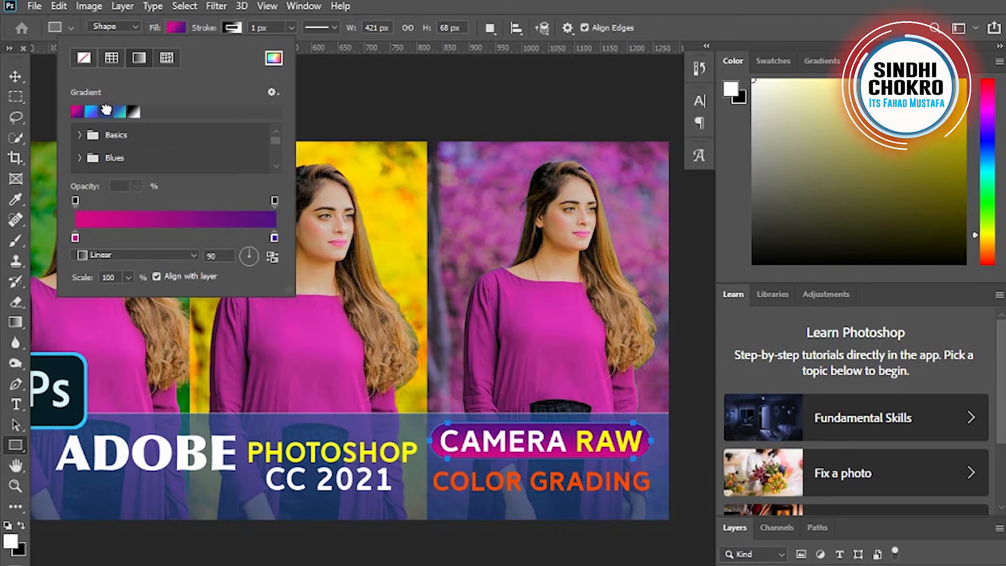
{"action": "left_click", "coordinate": [15, 77]}
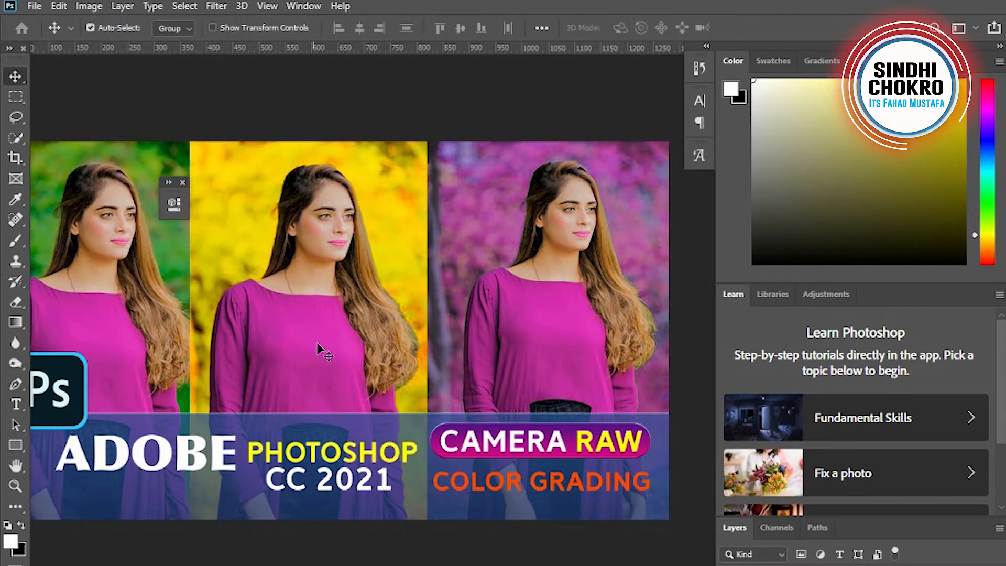
Draw a second rectangle about 434 x 62 px behind COLOR GRADING and set its corner radius to 50 px
{"action": "left_click_drag", "start_coordinate": [370, 378], "coordinate": [392, 392]}
{"action": "key", "text": "u"}
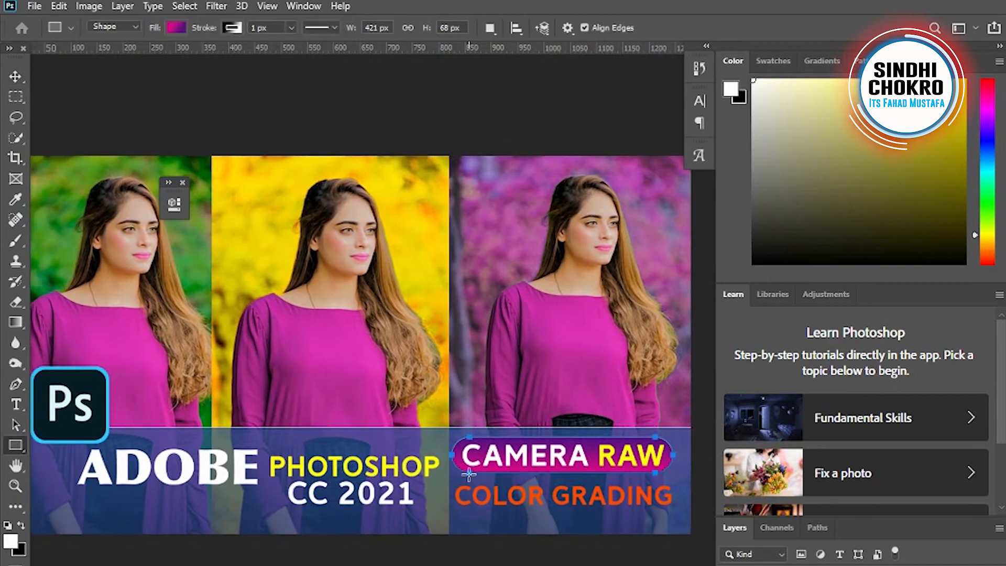
{"action": "left_click_drag", "start_coordinate": [644, 500], "coordinate": [677, 510]}
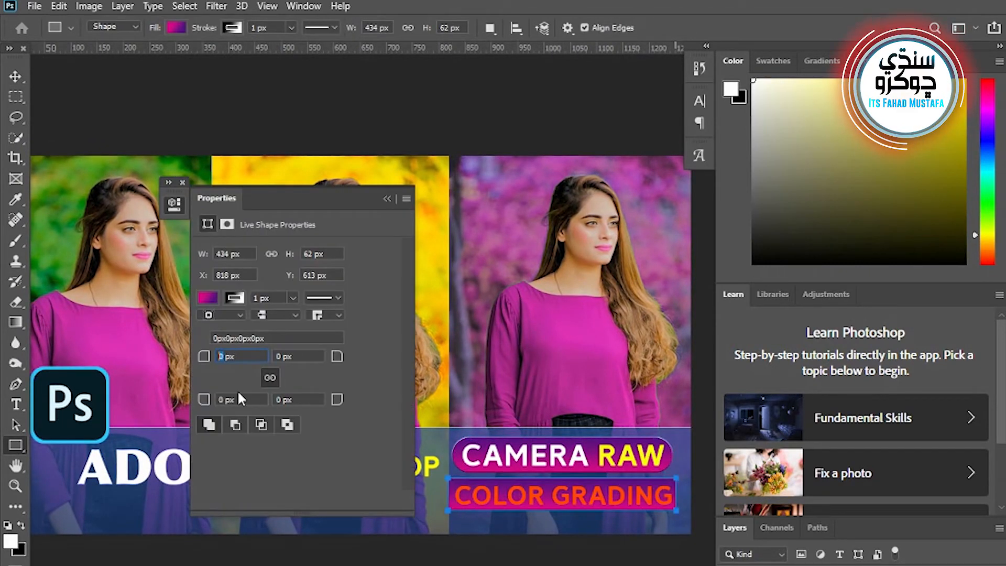
{"action": "type", "text": "50"}
{"action": "left_click", "coordinate": [386, 199]}
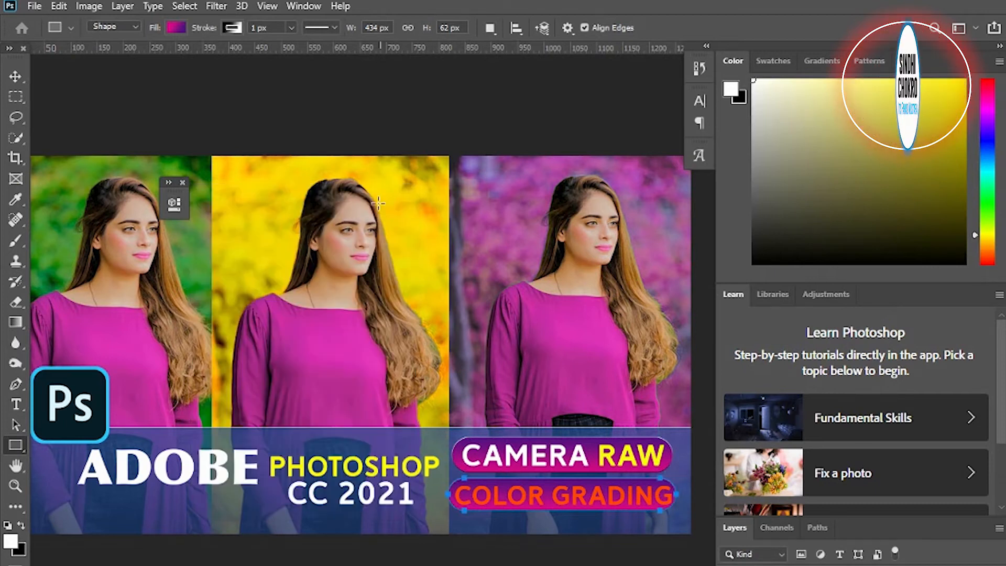
Fill the rounded shape behind COLOR GRADING with the basic white-to-transparent gradient
{"action": "left_click", "coordinate": [176, 28]}
{"action": "left_click", "coordinate": [94, 111]}
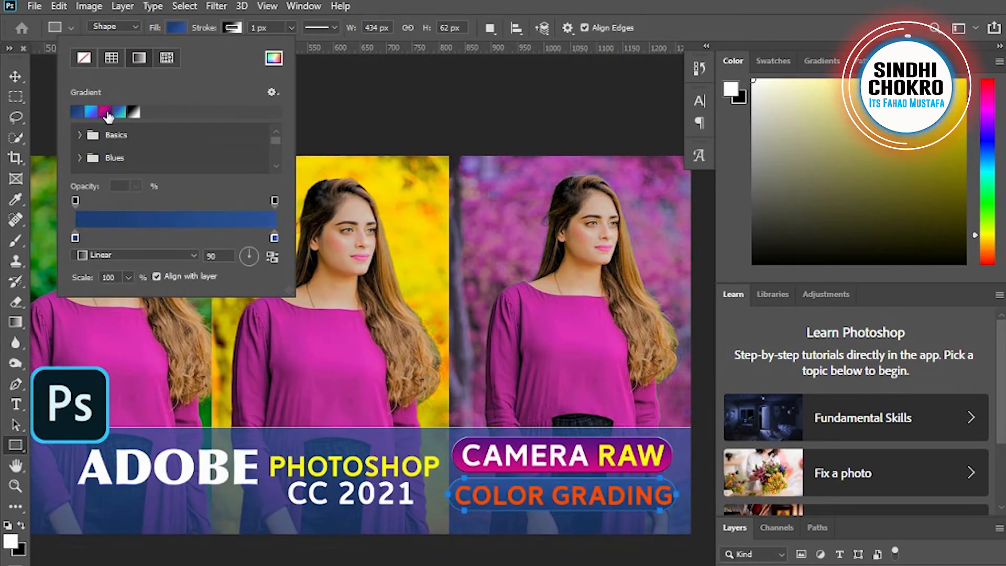
{"action": "left_click", "coordinate": [132, 112]}
{"action": "left_click", "coordinate": [116, 135]}
{"action": "scroll", "coordinate": [120, 139], "scroll_direction": "down", "scroll_amount": 1}
{"action": "left_click", "coordinate": [125, 129]}
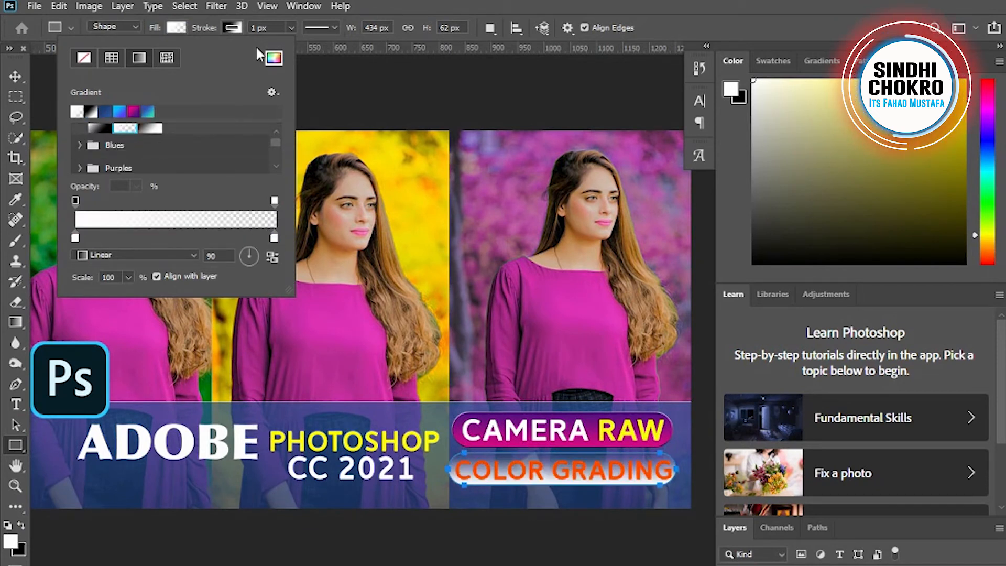
{"action": "left_click", "coordinate": [20, 77]}
Recolour the COLOR GRADING text black 000000
{"action": "left_click_drag", "start_coordinate": [425, 376], "coordinate": [380, 397]}
{"action": "double_click", "coordinate": [512, 490]}
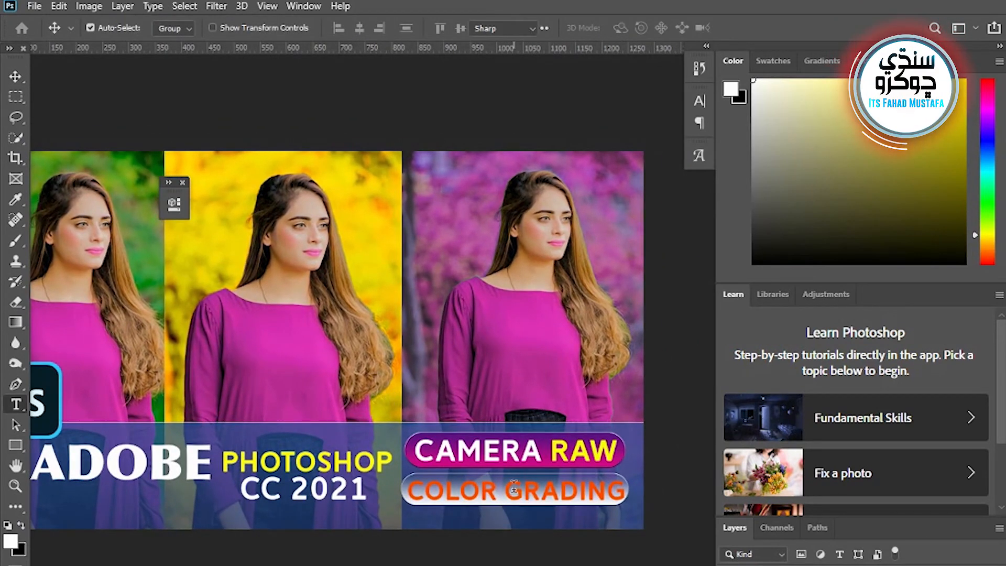
{"action": "left_click", "coordinate": [628, 31]}
{"action": "left_click_drag", "start_coordinate": [616, 347], "coordinate": [699, 455]}
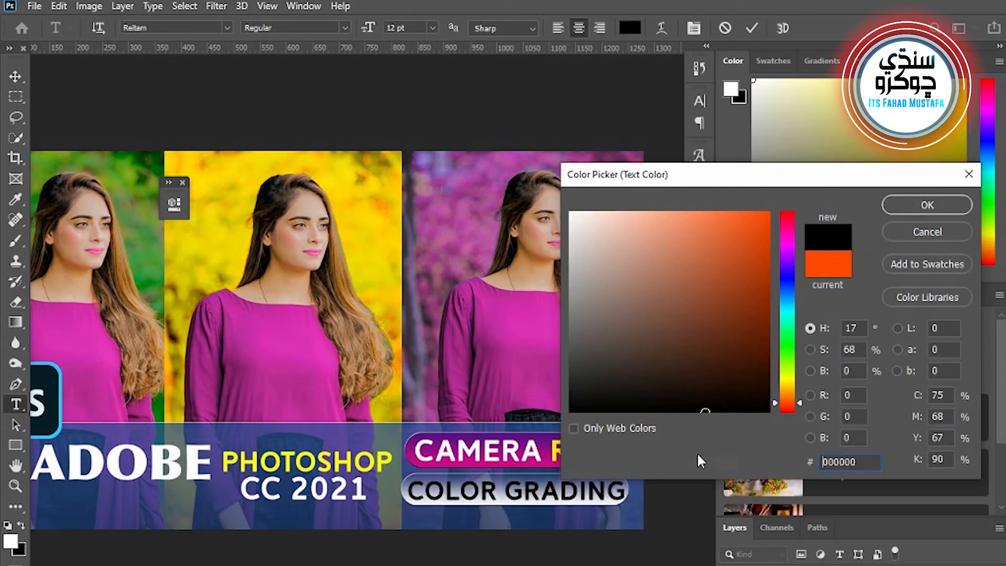
{"action": "left_click", "coordinate": [915, 206]}
Give the ADOBE text a black 000000 outside stroke with a size of 3 px
{"action": "left_click", "coordinate": [15, 486]}
{"action": "left_click_drag", "start_coordinate": [240, 494], "coordinate": [300, 518]}
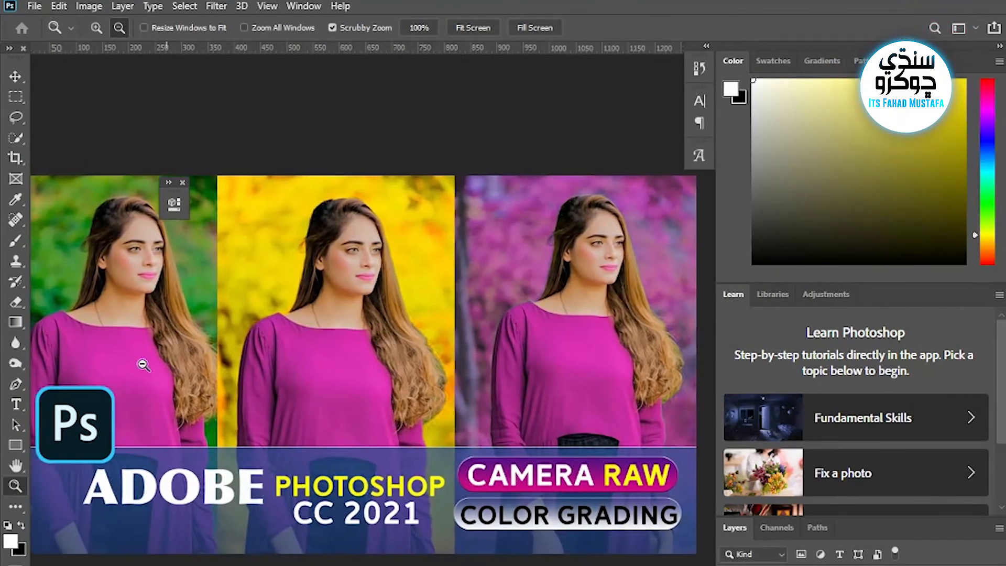
{"action": "left_click", "coordinate": [183, 183]}
{"action": "left_click_drag", "start_coordinate": [326, 335], "coordinate": [307, 321]}
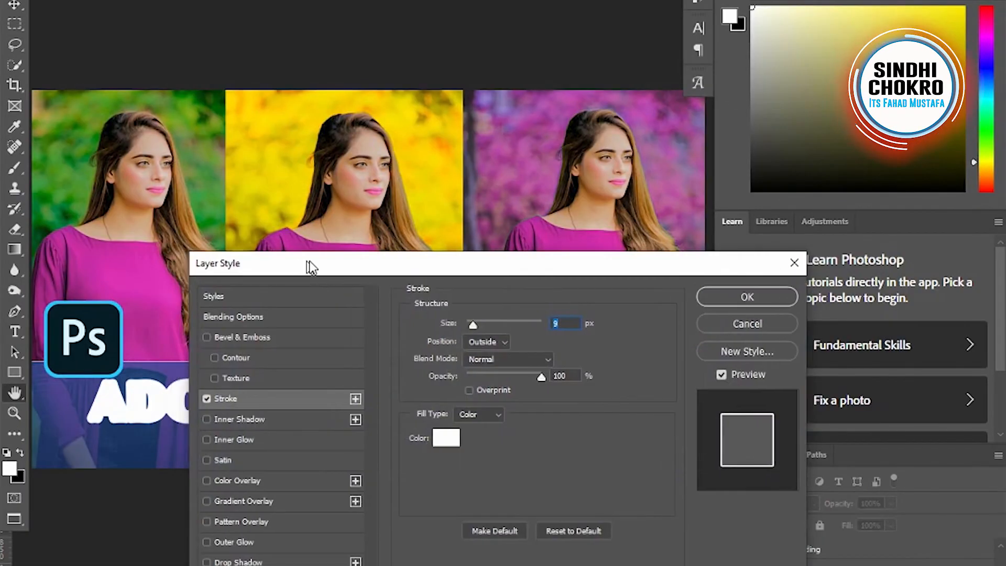
{"action": "left_click_drag", "start_coordinate": [307, 262], "coordinate": [640, 143]}
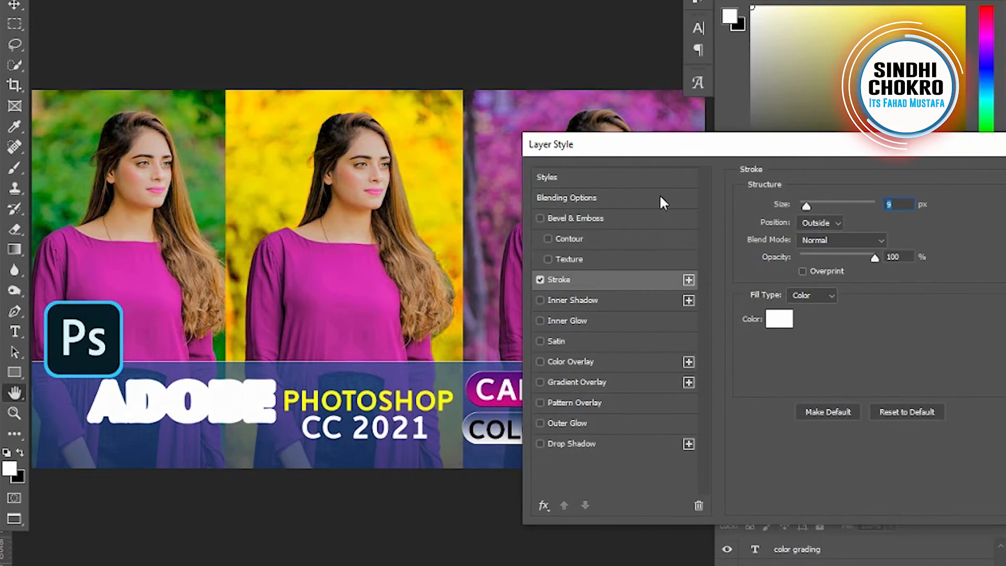
{"action": "left_click", "coordinate": [790, 321]}
{"action": "left_click", "coordinate": [628, 338]}
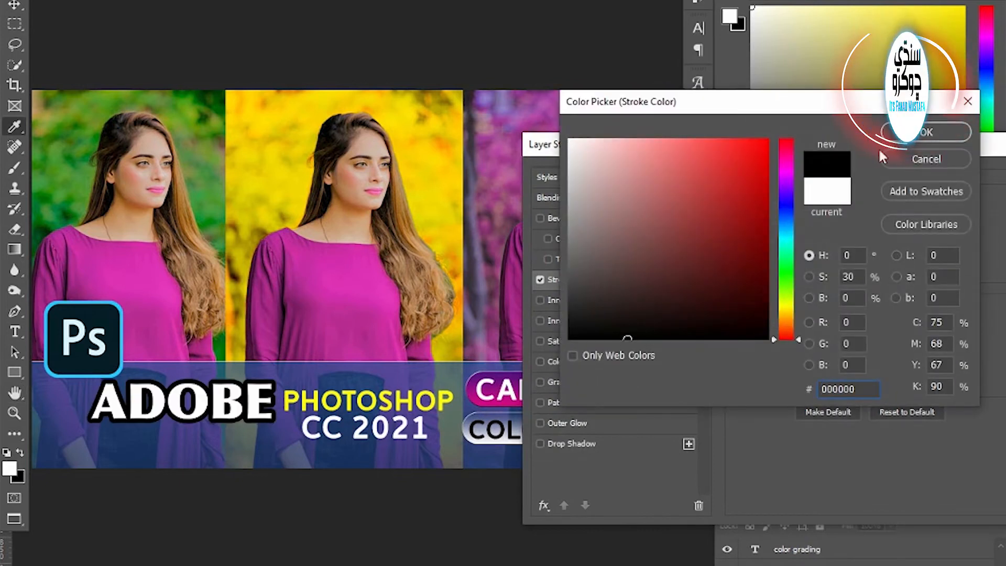
{"action": "key", "text": "Return"}
{"action": "left_click_drag", "start_coordinate": [804, 206], "coordinate": [801, 203]}
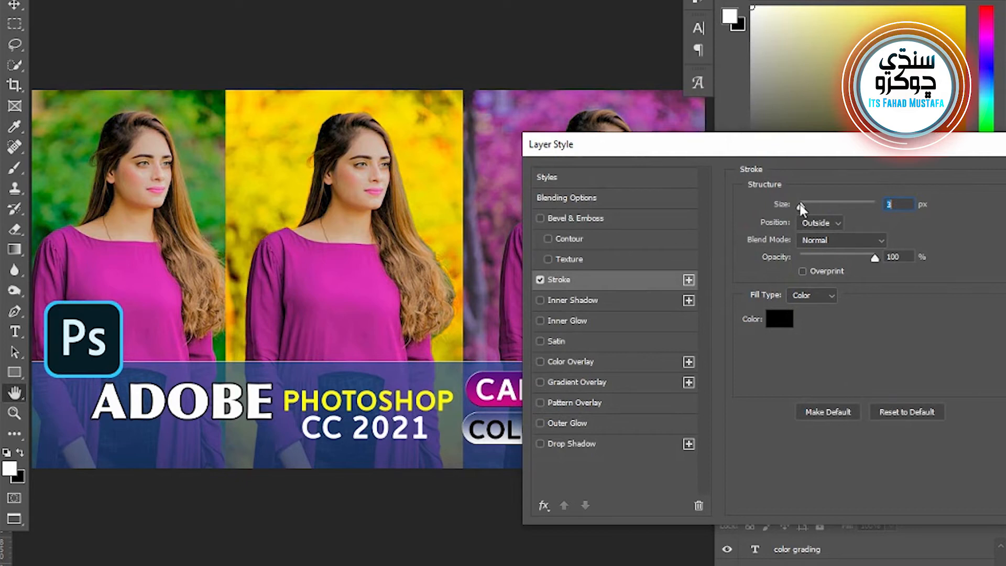
Add a black Multiply drop shadow to ADOBE with 100% opacity, 90° angle, 14 px distance, 12% spread and 29 px size
{"action": "left_click", "coordinate": [574, 443]}
{"action": "left_click_drag", "start_coordinate": [742, 152], "coordinate": [696, 217]}
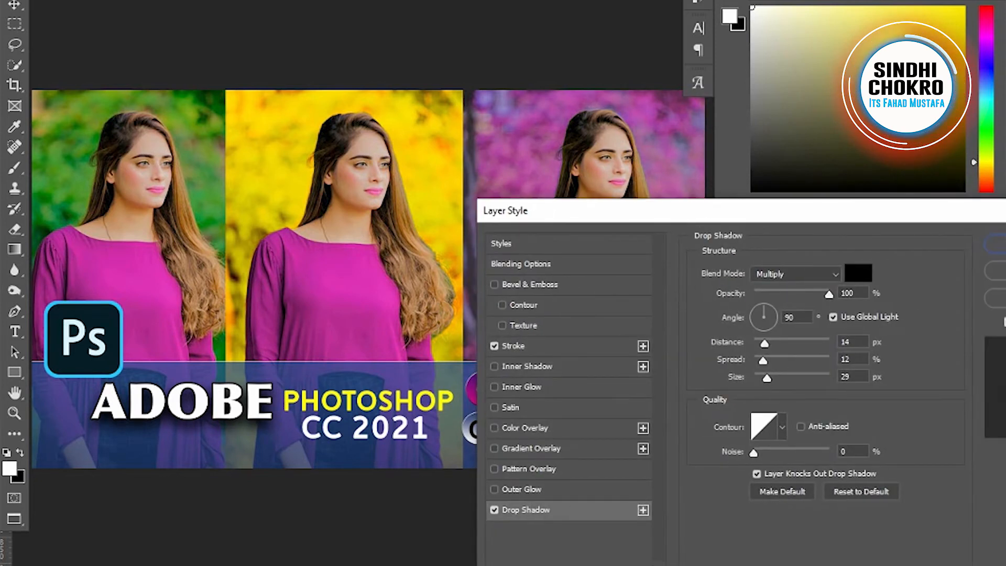
{"action": "left_click", "coordinate": [996, 245]}
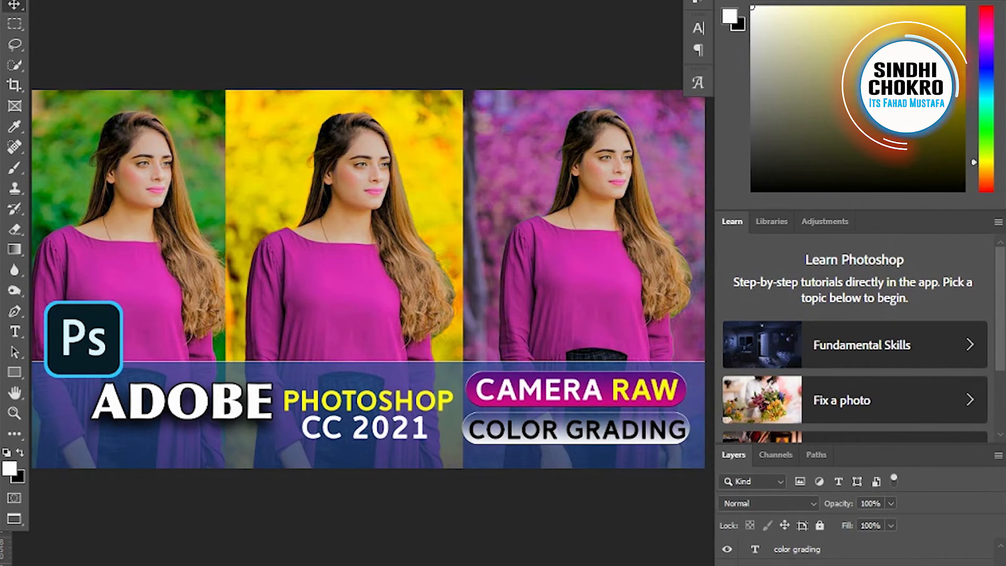
Apply a drop shadow to the PHOTOSHOP text with 100% opacity, 14 px distance, 12% spread and 29 px size
{"action": "left_click", "coordinate": [863, 565]}
{"action": "left_click", "coordinate": [891, 565]}
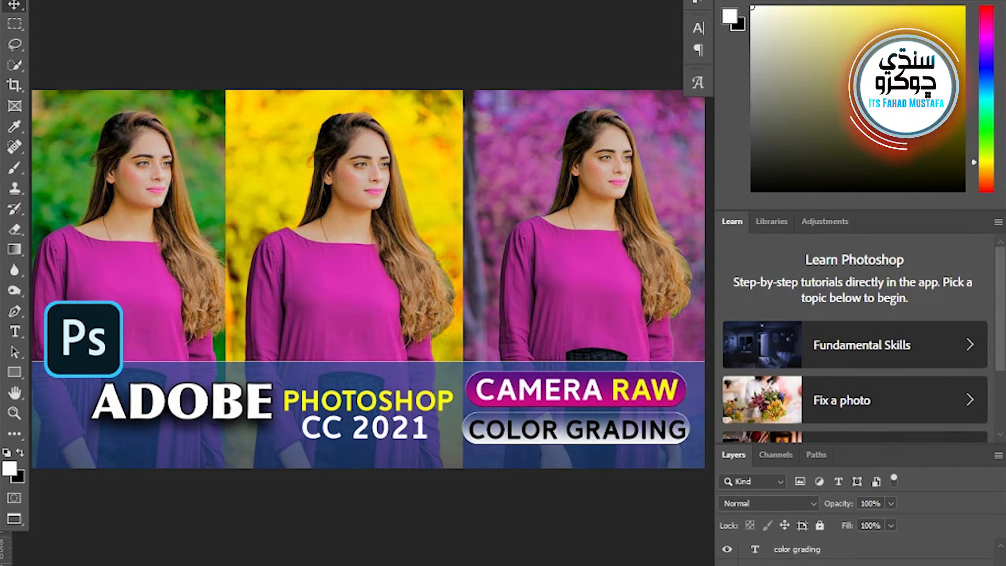
{"action": "left_click_drag", "start_coordinate": [531, 215], "coordinate": [526, 255]}
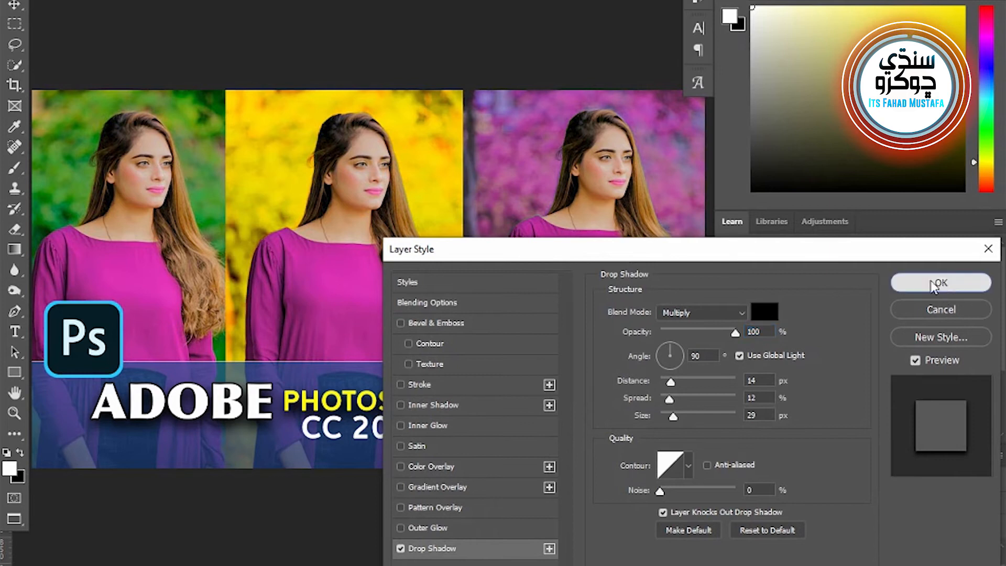
{"action": "left_click", "coordinate": [940, 282]}
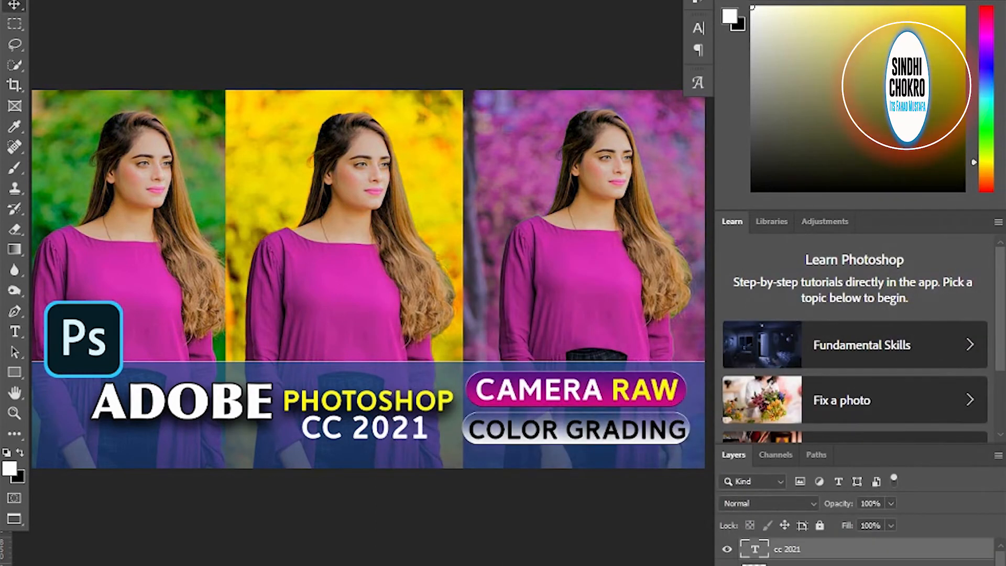
Give the CC 2021 text the same 14 px distance, 29 px size drop shadow and move it slightly lower beneath PHOTOSHOP
{"action": "right_click", "coordinate": [865, 549]}
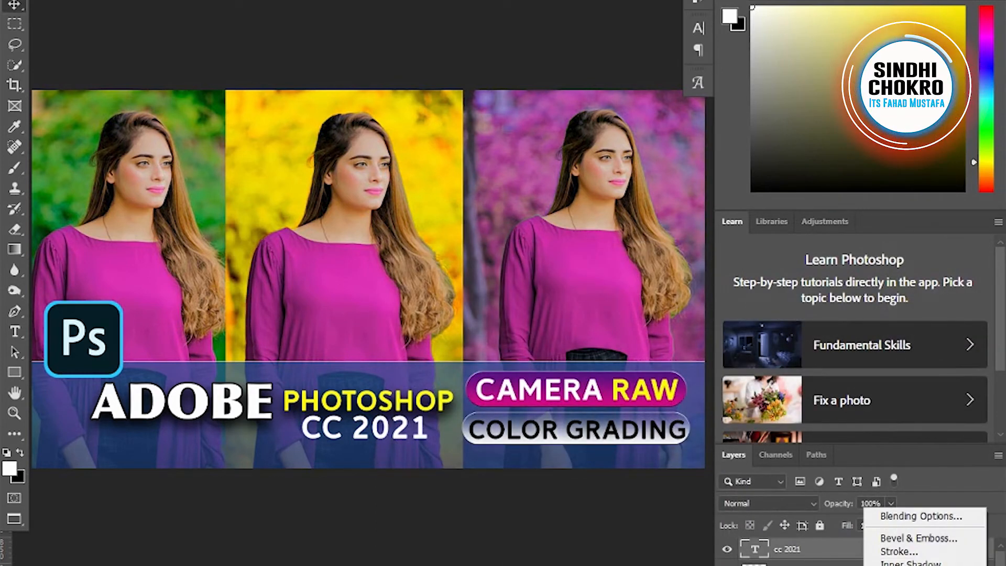
{"action": "left_click", "coordinate": [903, 565]}
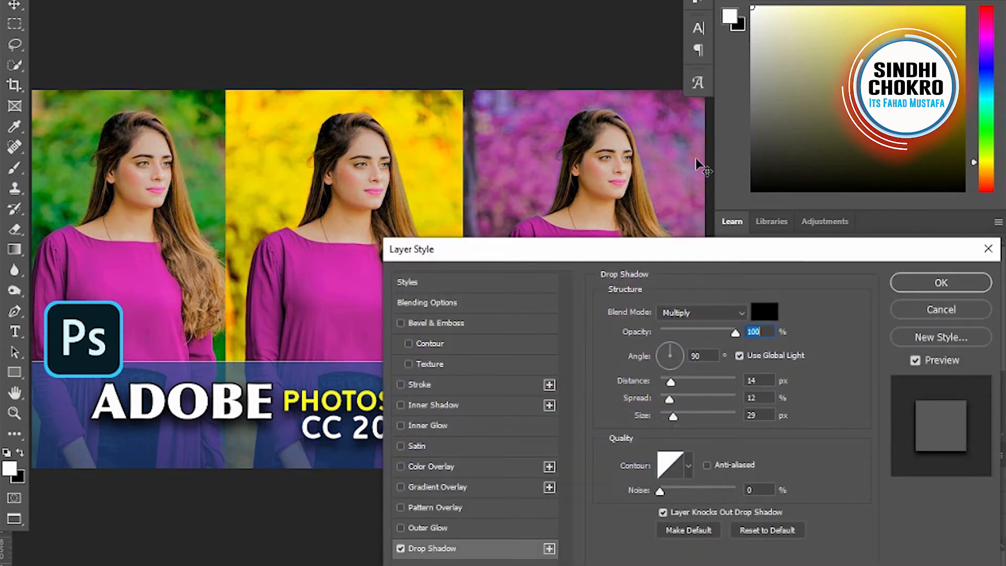
{"action": "left_click_drag", "start_coordinate": [548, 241], "coordinate": [695, 140]}
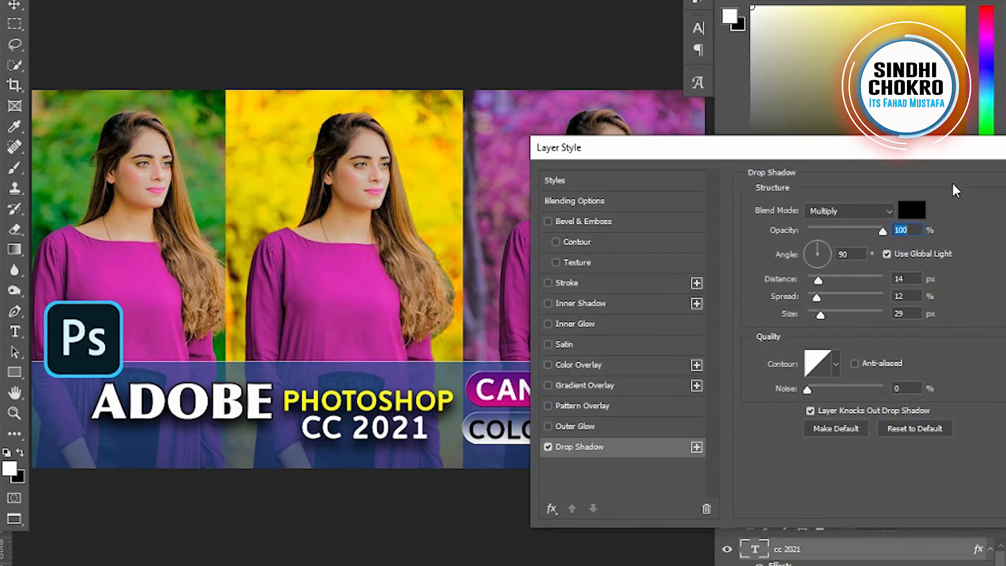
{"action": "left_click_drag", "start_coordinate": [957, 150], "coordinate": [745, 198]}
{"action": "key", "text": "Return"}
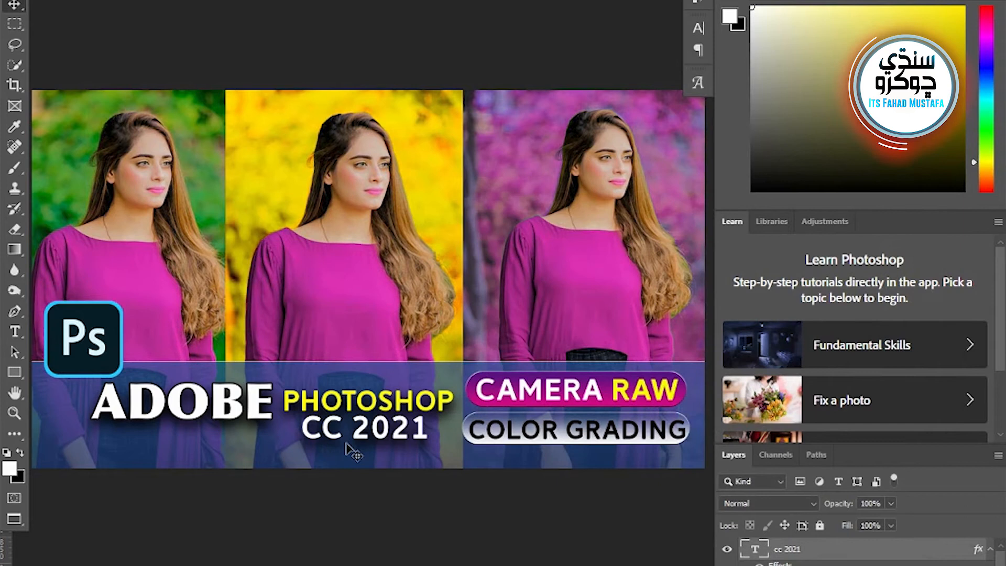
{"action": "left_click_drag", "start_coordinate": [354, 435], "coordinate": [355, 440]}
{"action": "left_click_drag", "start_coordinate": [298, 400], "coordinate": [388, 394]}
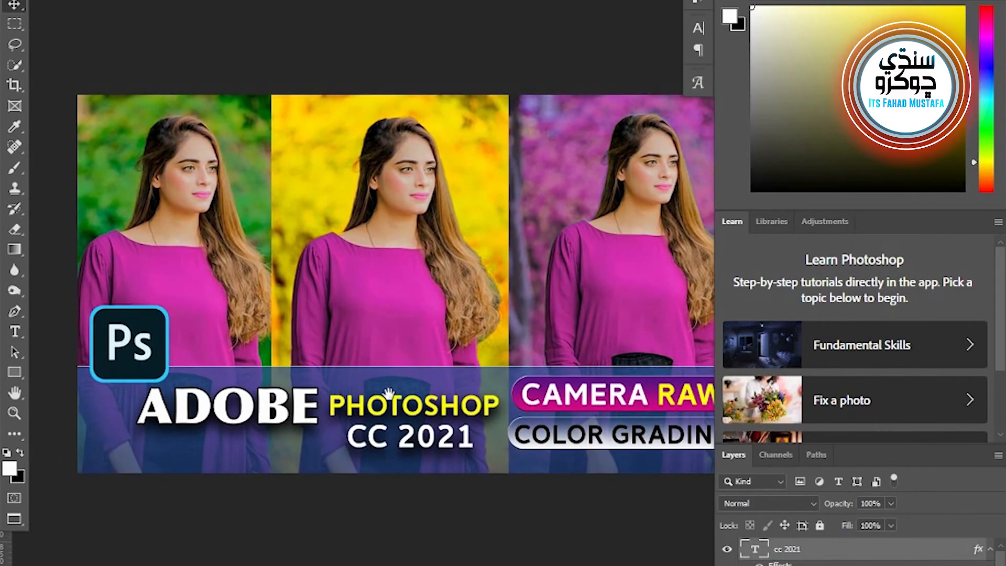
{"action": "left_click_drag", "start_coordinate": [505, 422], "coordinate": [475, 409]}
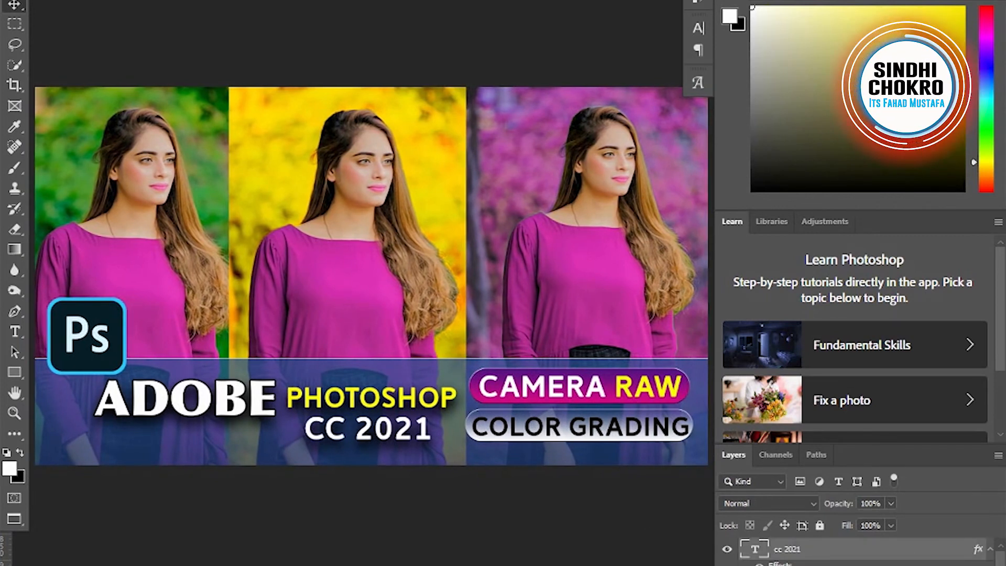
{"action": "left_click_drag", "start_coordinate": [475, 409], "coordinate": [540, 438]}
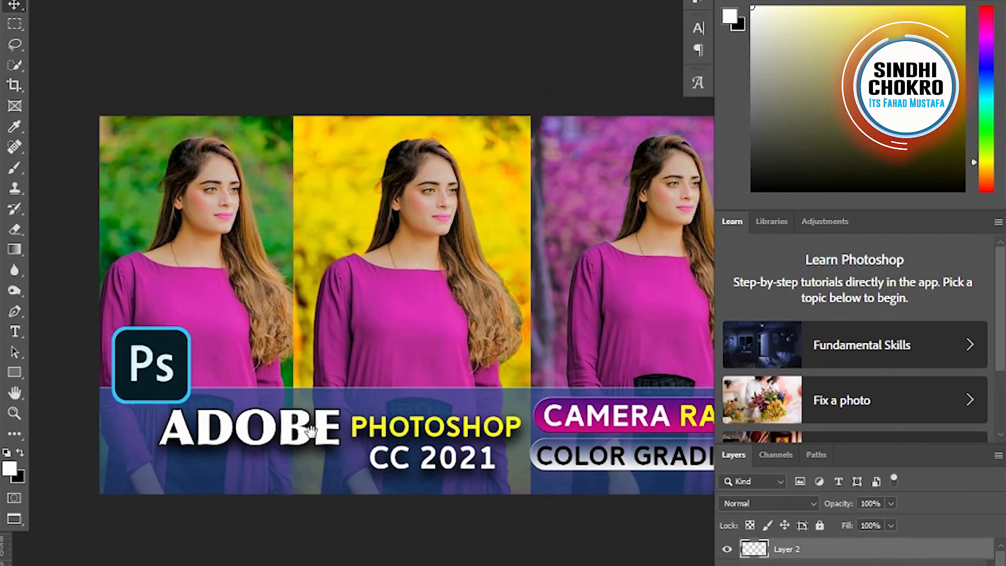
{"action": "left_click", "coordinate": [14, 312]}
{"action": "left_click", "coordinate": [95, 249]}
{"action": "left_click_drag", "start_coordinate": [168, 146], "coordinate": [226, 126]}
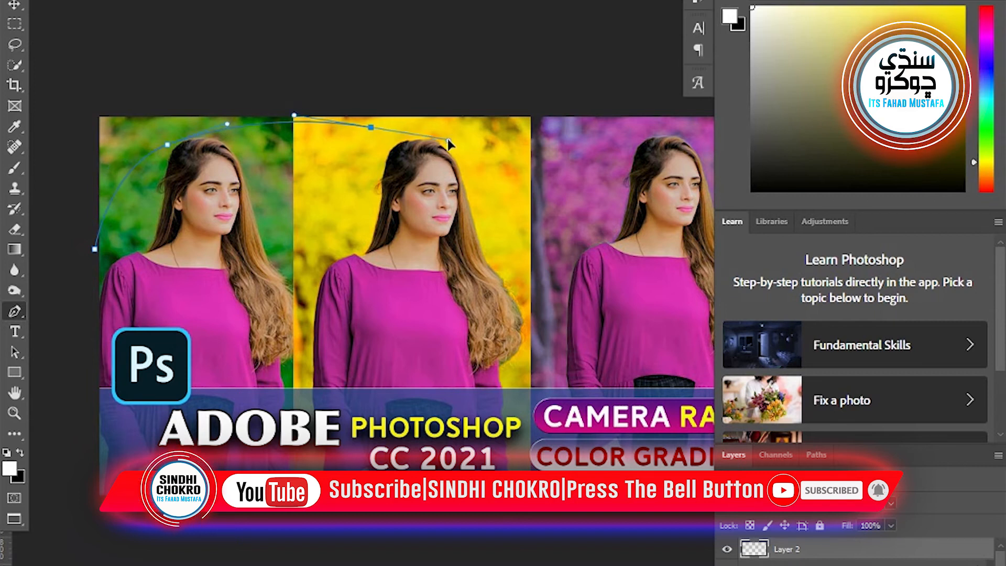
{"action": "left_click_drag", "start_coordinate": [581, 121], "coordinate": [379, 148]}
{"action": "left_click_drag", "start_coordinate": [513, 150], "coordinate": [539, 152]}
{"action": "left_click", "coordinate": [551, 157]}
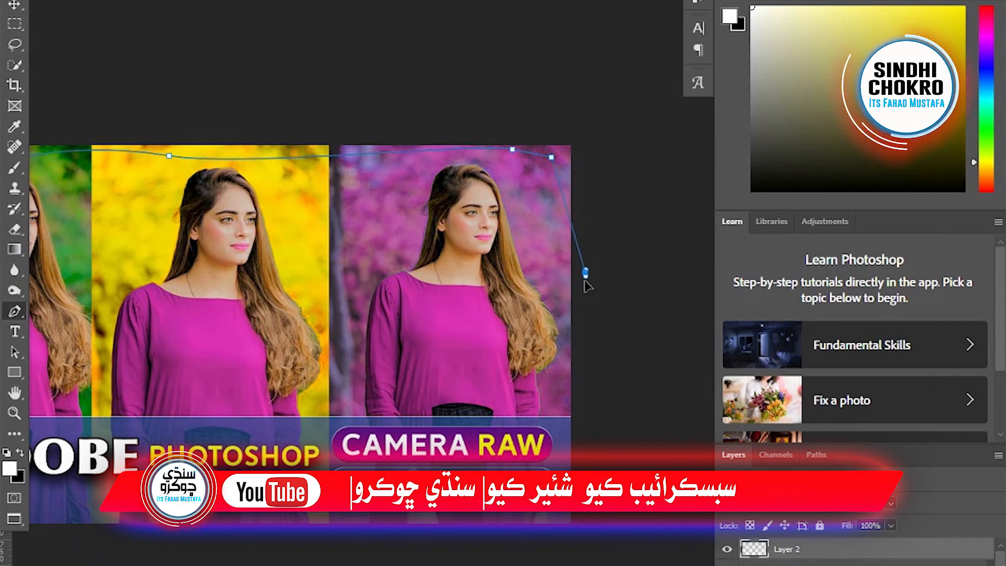
{"action": "left_click_drag", "start_coordinate": [585, 272], "coordinate": [603, 315]}
{"action": "left_click_drag", "start_coordinate": [313, 250], "coordinate": [449, 231]}
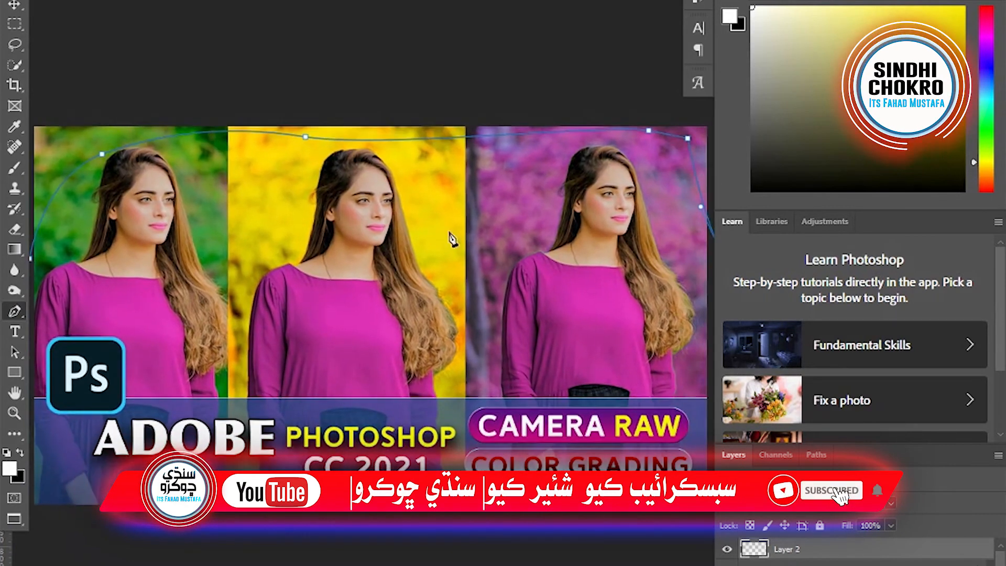
{"action": "key", "text": "ctrl+z"}
{"action": "key", "text": "ctrl+z"}
{"action": "key", "text": "ctrl+z"}
{"action": "key", "text": "ctrl+z"}
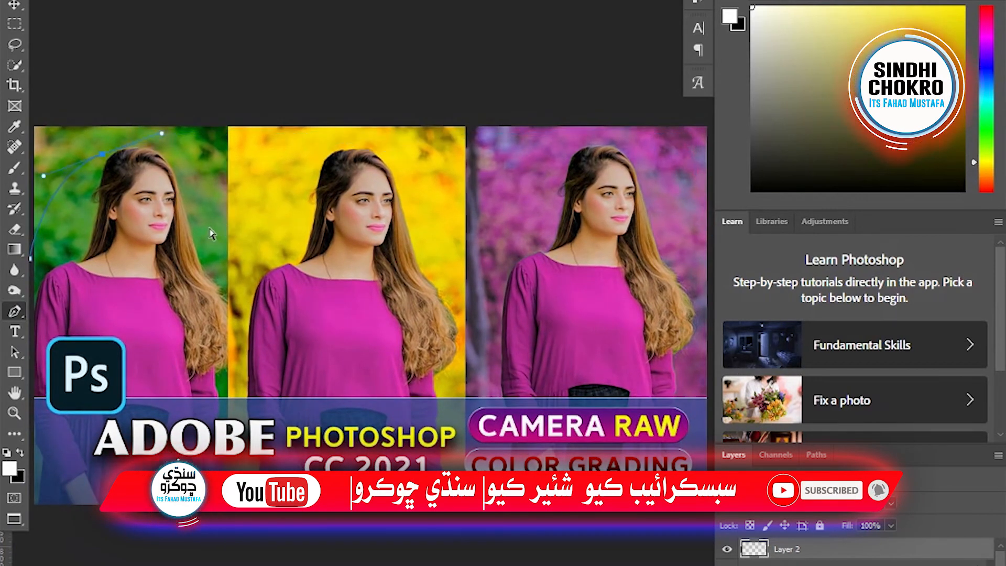
Draw a closed Pen path around the thumbnail's upper edge that cuts across its two upper corners in smooth arcs
{"action": "left_click_drag", "start_coordinate": [124, 247], "coordinate": [198, 247]}
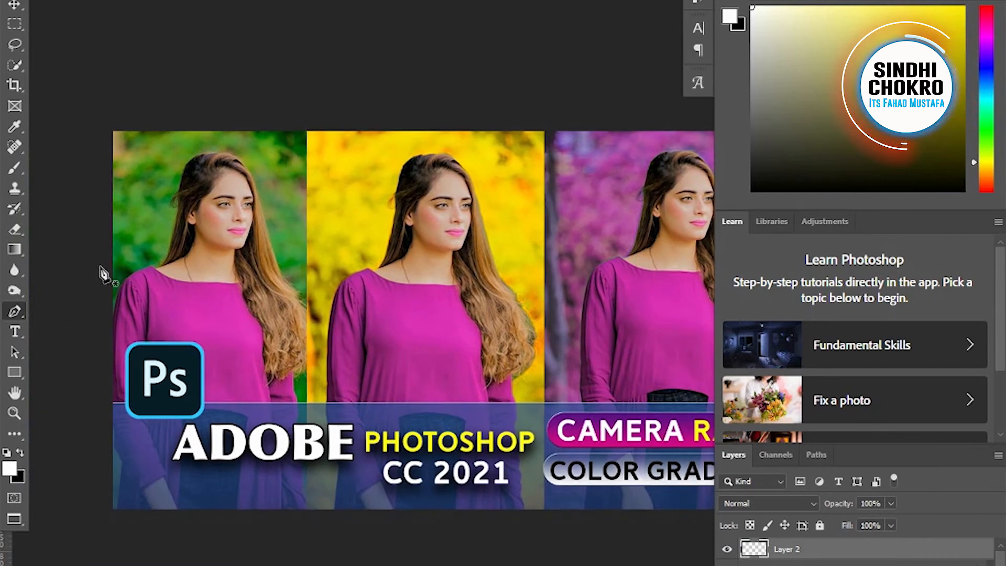
{"action": "left_click_drag", "start_coordinate": [153, 137], "coordinate": [206, 120]}
{"action": "left_click_drag", "start_coordinate": [530, 106], "coordinate": [311, 132]}
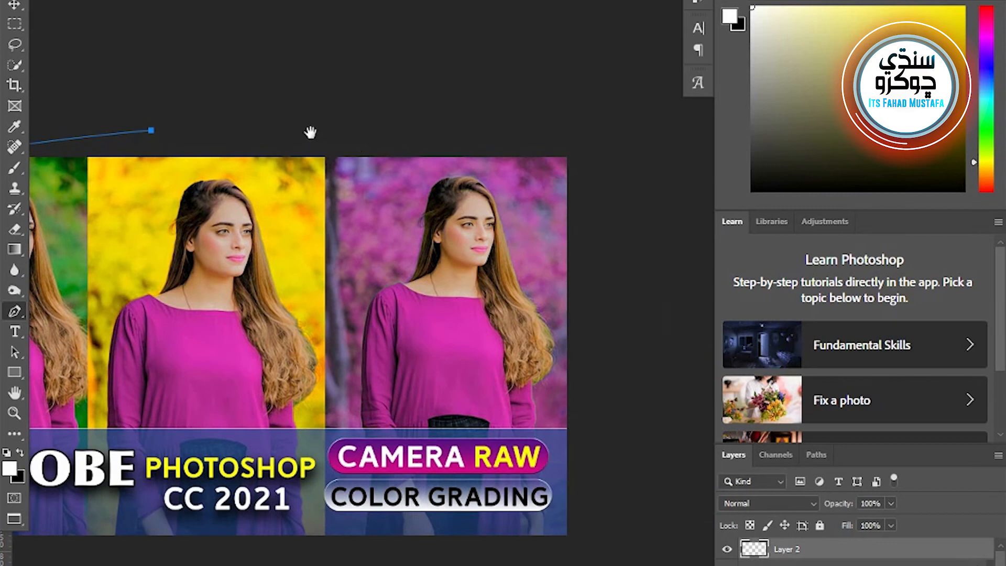
{"action": "left_click_drag", "start_coordinate": [576, 231], "coordinate": [588, 262]}
{"action": "left_click_drag", "start_coordinate": [611, 218], "coordinate": [611, 212]}
{"action": "left_click_drag", "start_coordinate": [571, 85], "coordinate": [530, 74]}
{"action": "left_click_drag", "start_coordinate": [332, 90], "coordinate": [510, 119]}
{"action": "left_click_drag", "start_coordinate": [258, 118], "coordinate": [188, 124]}
{"action": "left_click_drag", "start_coordinate": [120, 115], "coordinate": [217, 119]}
{"action": "left_click", "coordinate": [113, 115]}
Convert the path into a new anti-aliased selection with 0 px feather and fill the two rounded upper corners with white
{"action": "right_click", "coordinate": [198, 314]}
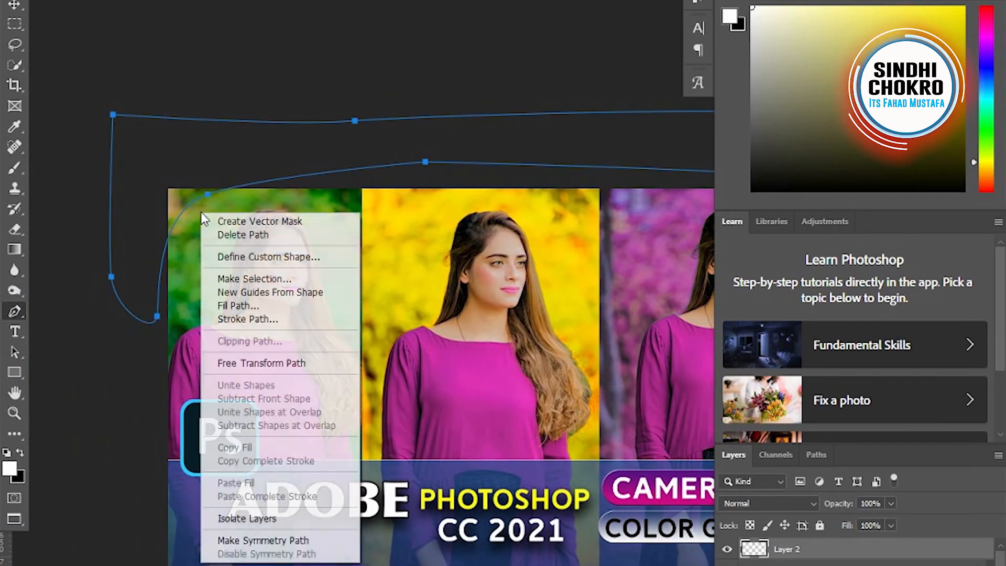
{"action": "left_click", "coordinate": [220, 280]}
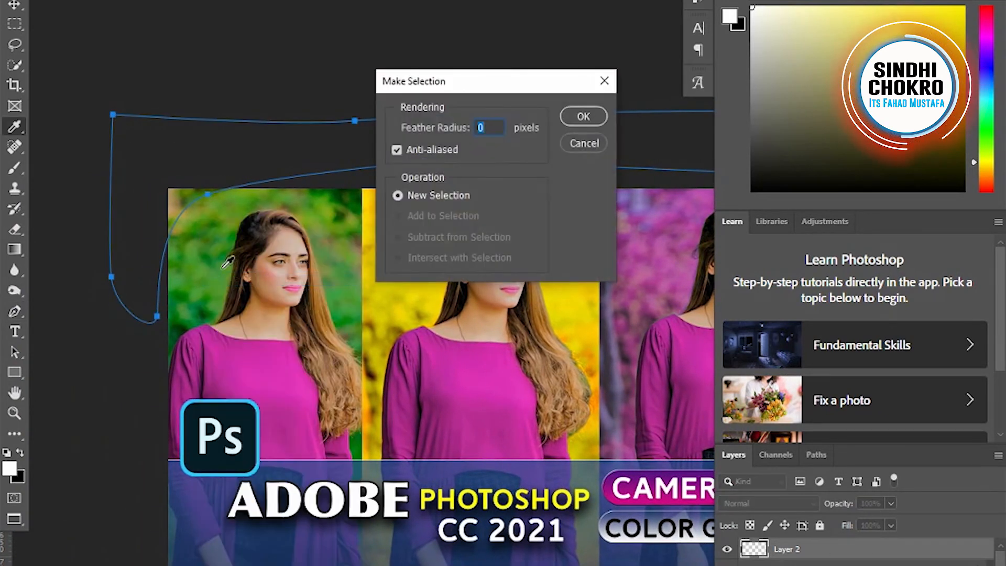
{"action": "key", "text": "Return"}
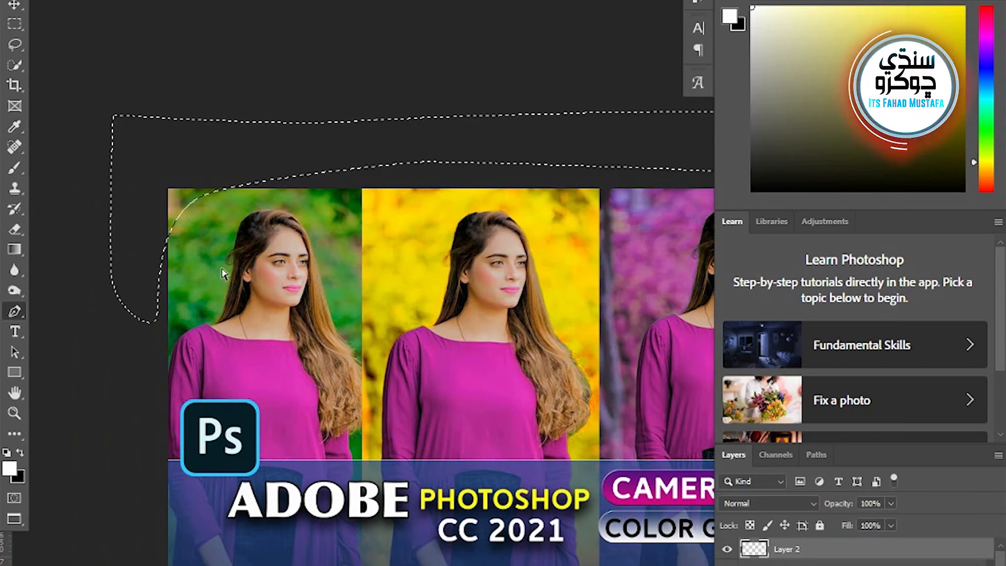
{"action": "key", "text": "ctrl+shift+i"}
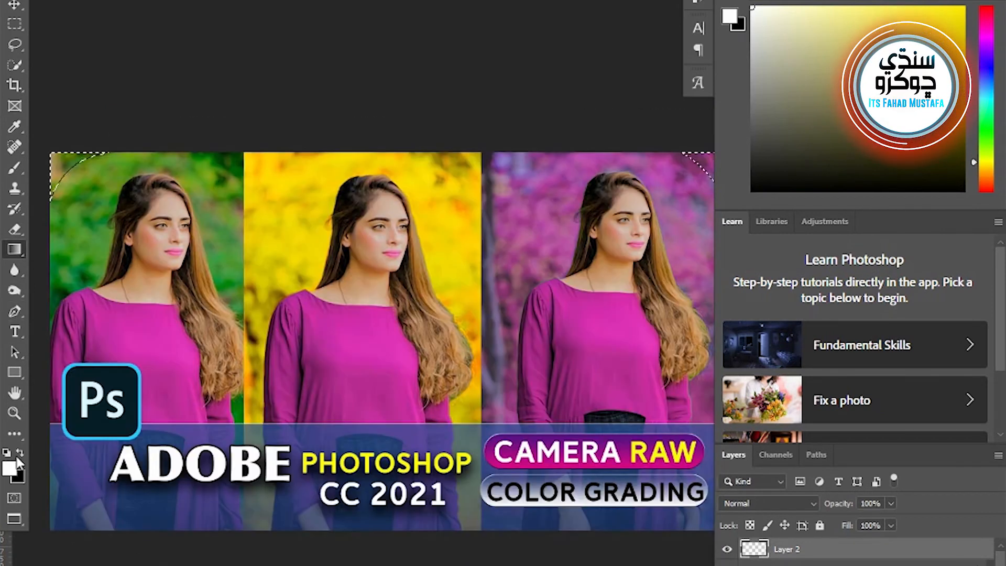
{"action": "left_click", "coordinate": [20, 452]}
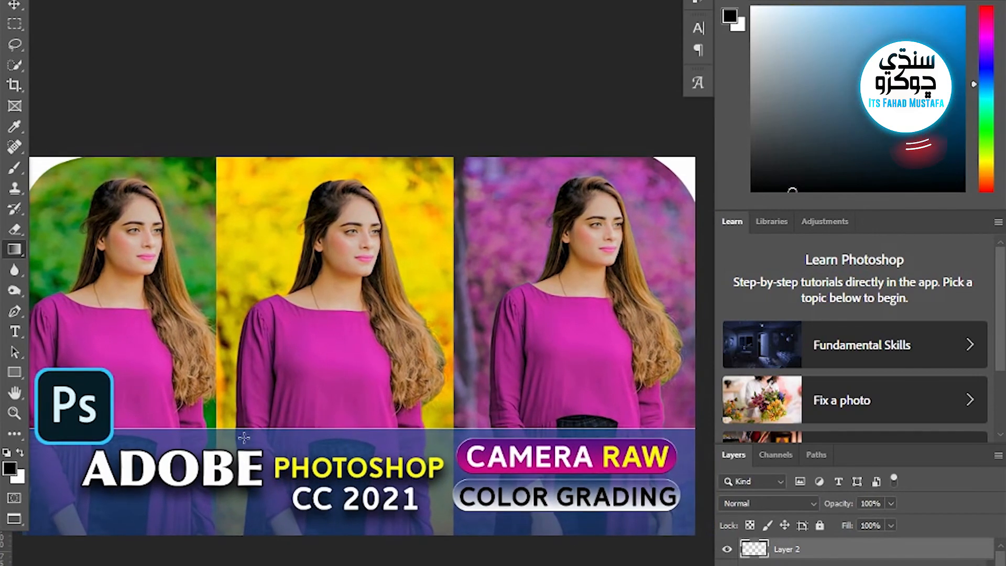
Scale down the Color Grading panels image and place it just above the blue band, between the yellow and purple portraits
{"action": "key", "text": "f"}
{"action": "left_click_drag", "start_coordinate": [389, 411], "coordinate": [352, 397]}
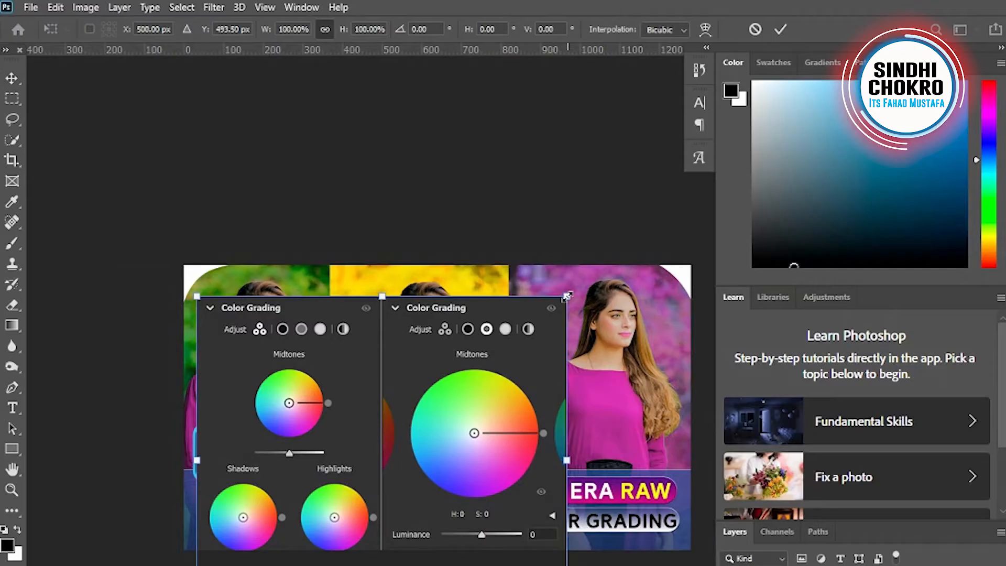
{"action": "left_click_drag", "start_coordinate": [567, 297], "coordinate": [337, 451]}
{"action": "left_click_drag", "start_coordinate": [281, 496], "coordinate": [534, 383]}
{"action": "key", "text": "Return"}
{"action": "left_click_drag", "start_coordinate": [544, 440], "coordinate": [524, 448]}
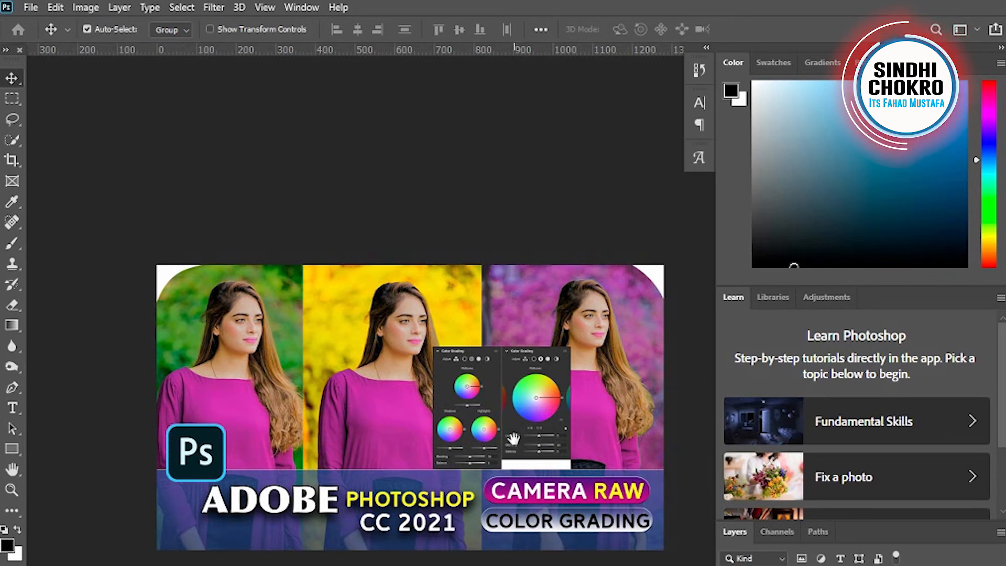
{"action": "mouse_move", "coordinate": [515, 441]}
{"action": "left_mouse_down"}
{"action": "mouse_move", "coordinate": [540, 397]}
{"action": "mouse_move", "coordinate": [532, 377]}
{"action": "mouse_move", "coordinate": [521, 439]}
{"action": "left_mouse_up"}
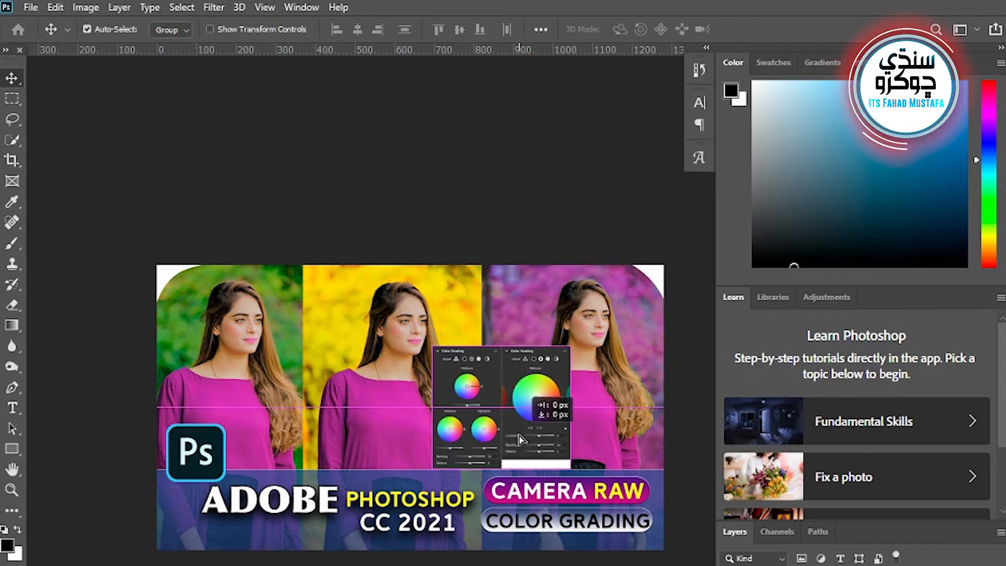
Distort the Color Grading image by its corners into a slanted perspective with its lower edge reaching into the blue band
{"action": "key", "text": "ctrl+t"}
{"action": "right_click", "coordinate": [504, 411]}
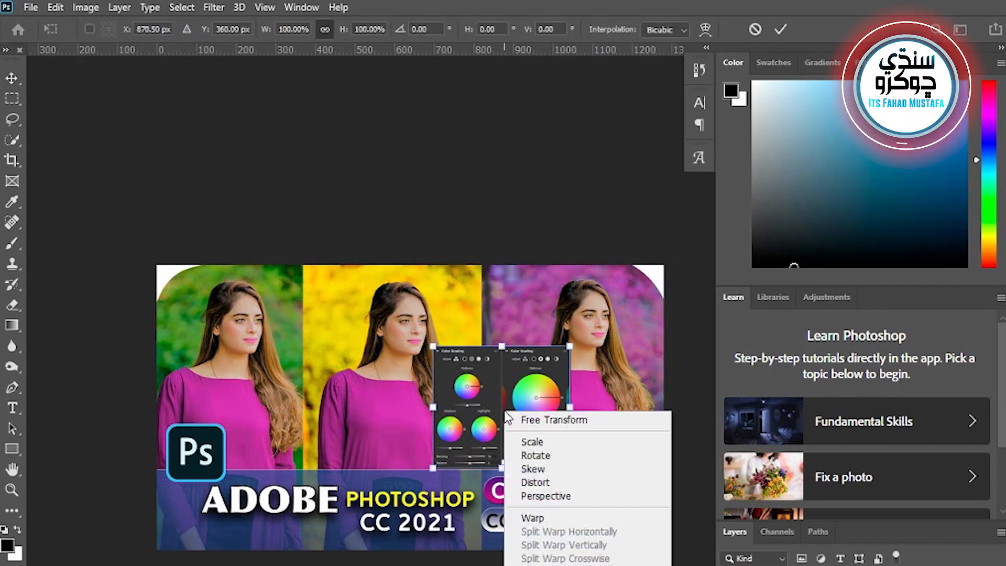
{"action": "left_click", "coordinate": [534, 484]}
{"action": "left_click_drag", "start_coordinate": [570, 347], "coordinate": [555, 346]}
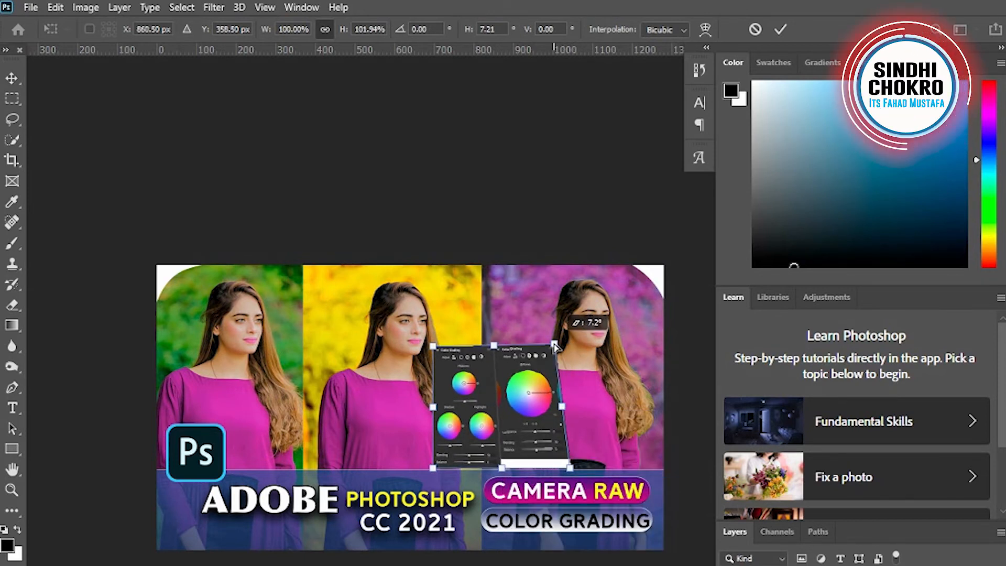
{"action": "mouse_move", "coordinate": [437, 349]}
{"action": "left_mouse_down"}
{"action": "mouse_move", "coordinate": [423, 352]}
{"action": "mouse_move", "coordinate": [436, 351]}
{"action": "left_mouse_up"}
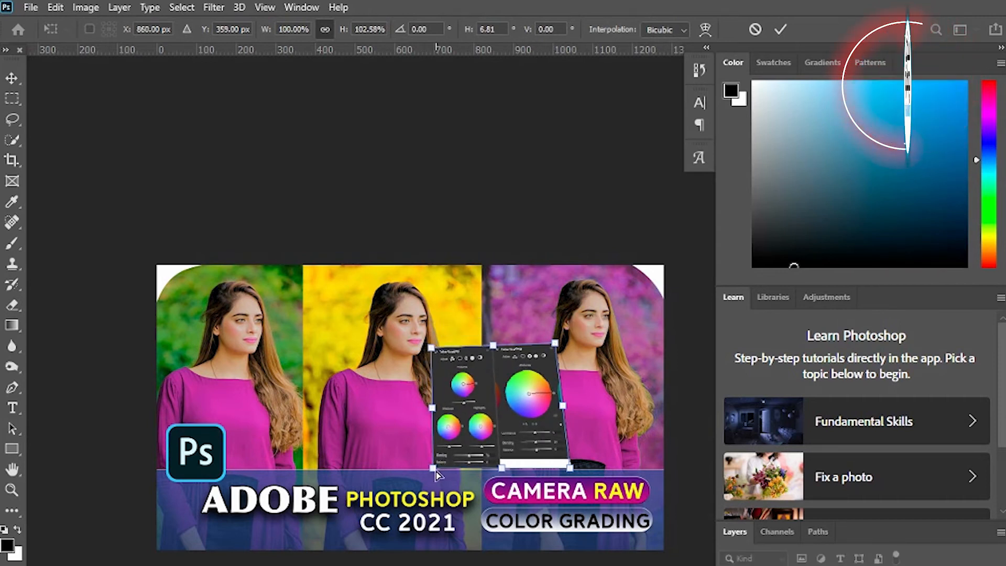
{"action": "left_click_drag", "start_coordinate": [433, 468], "coordinate": [437, 477]}
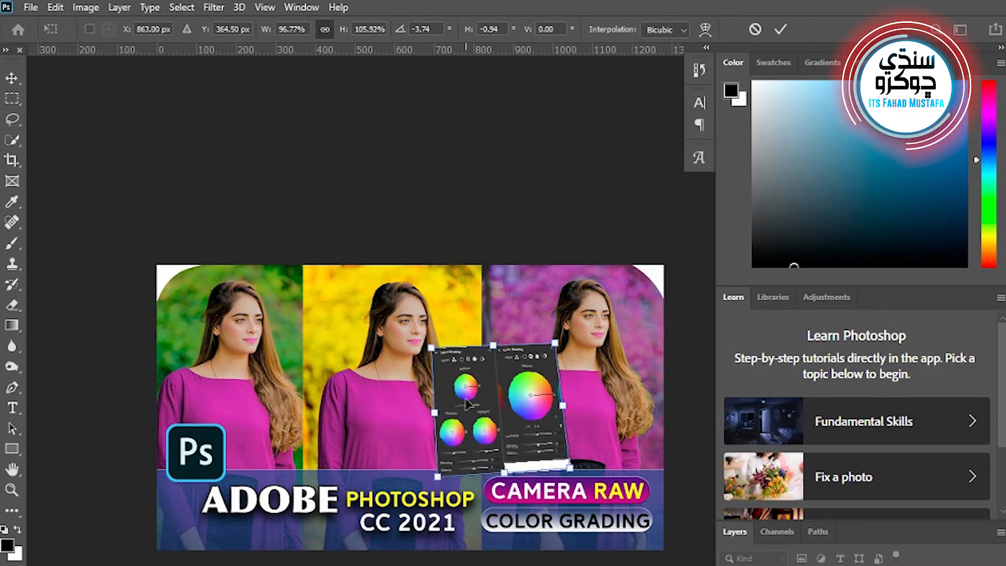
{"action": "left_click_drag", "start_coordinate": [432, 349], "coordinate": [425, 348]}
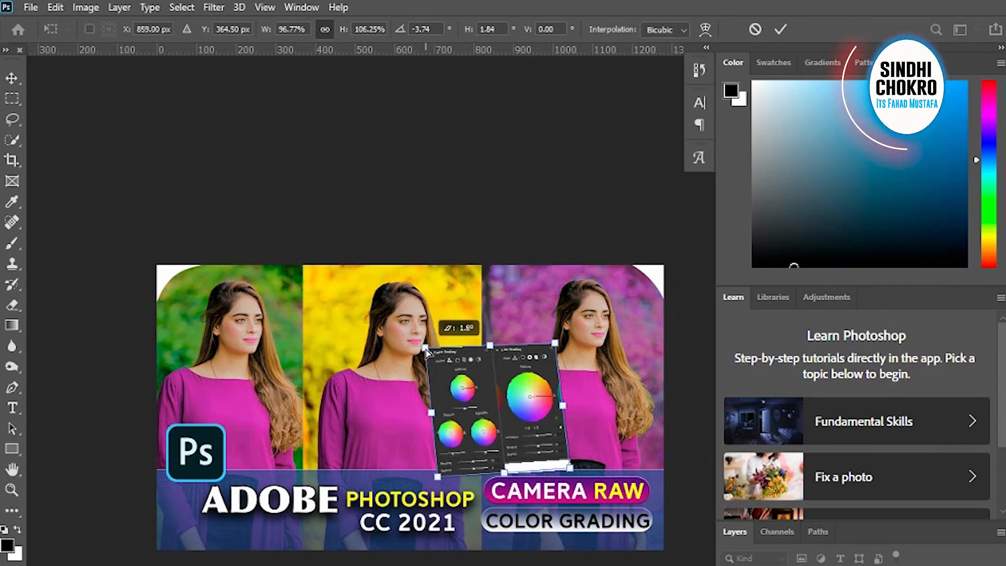
{"action": "left_click_drag", "start_coordinate": [570, 470], "coordinate": [562, 464]}
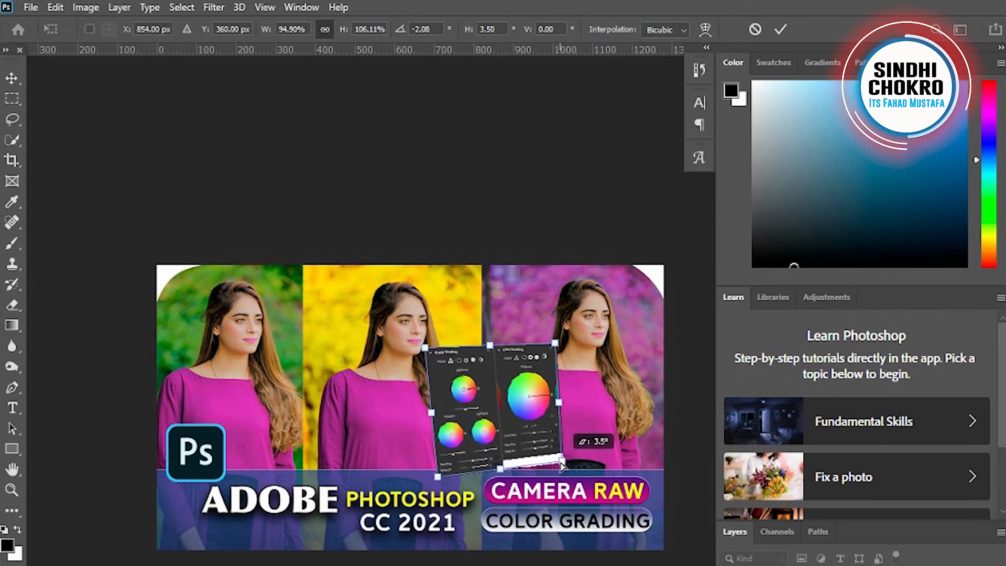
{"action": "left_click_drag", "start_coordinate": [438, 477], "coordinate": [434, 490]}
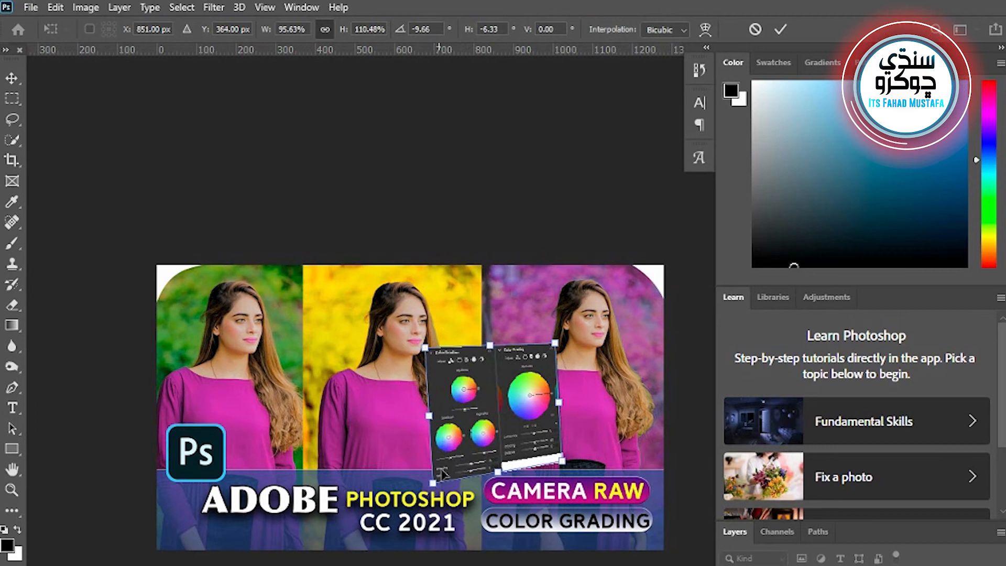
{"action": "key", "text": "Return"}
Erase the white strip at the foot of the Color Grading image with the Magic Eraser at tolerance 32
{"action": "left_click", "coordinate": [12, 489]}
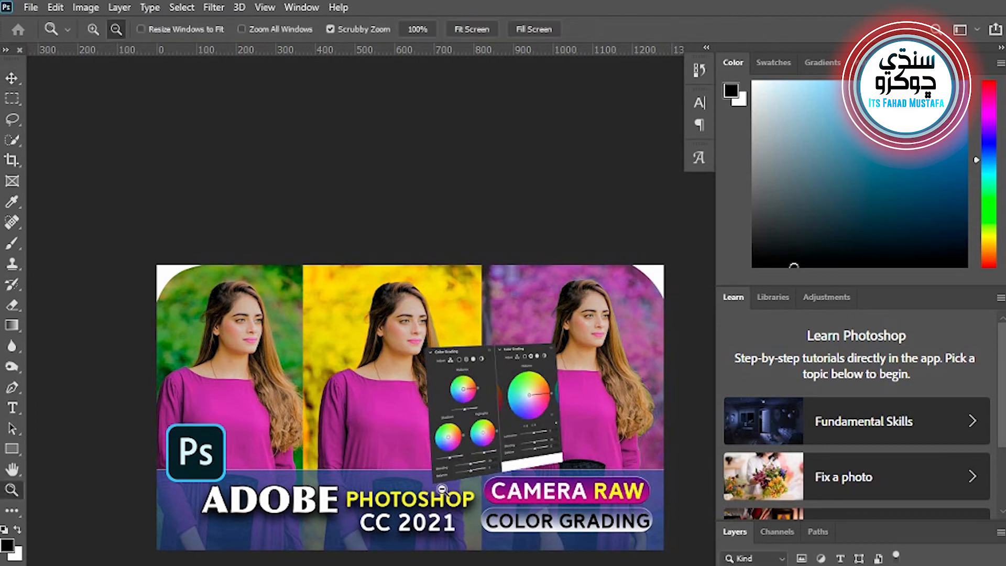
{"action": "left_click", "coordinate": [464, 481], "text": "alt"}
{"action": "left_click", "coordinate": [483, 466]}
{"action": "left_click", "coordinate": [483, 465]}
{"action": "left_click", "coordinate": [484, 466]}
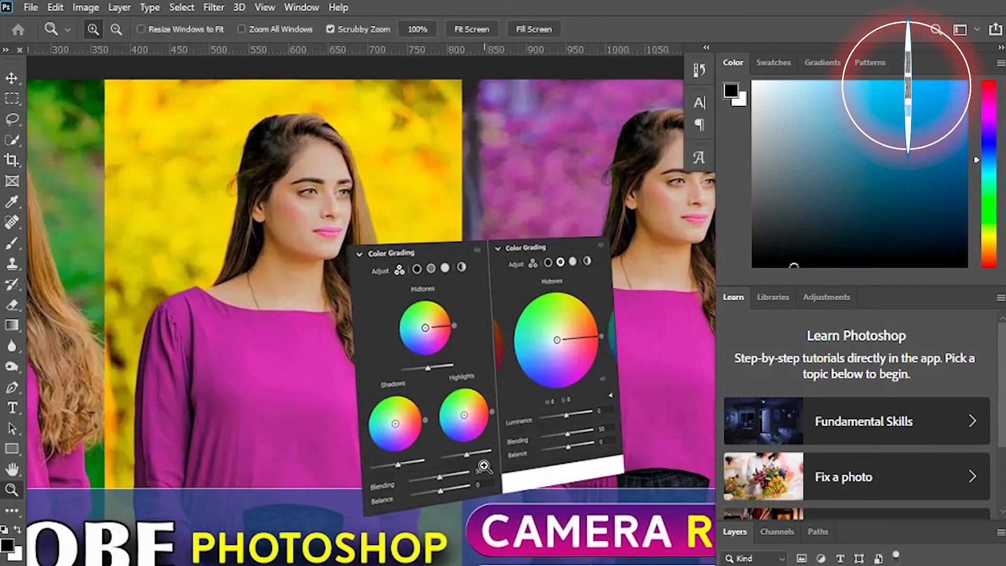
{"action": "left_click", "coordinate": [487, 468], "text": "alt"}
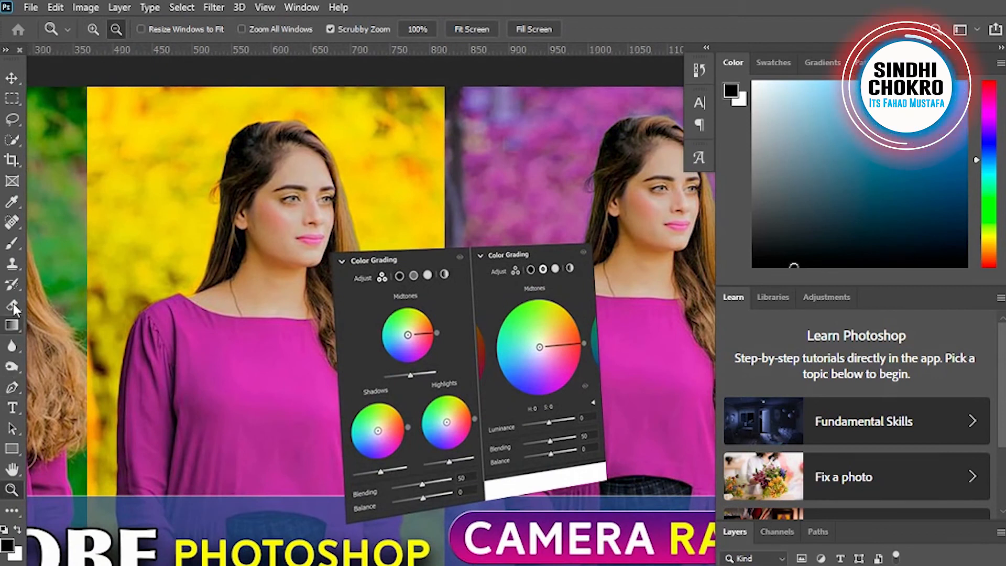
{"action": "left_click", "coordinate": [13, 303]}
{"action": "left_click", "coordinate": [52, 333]}
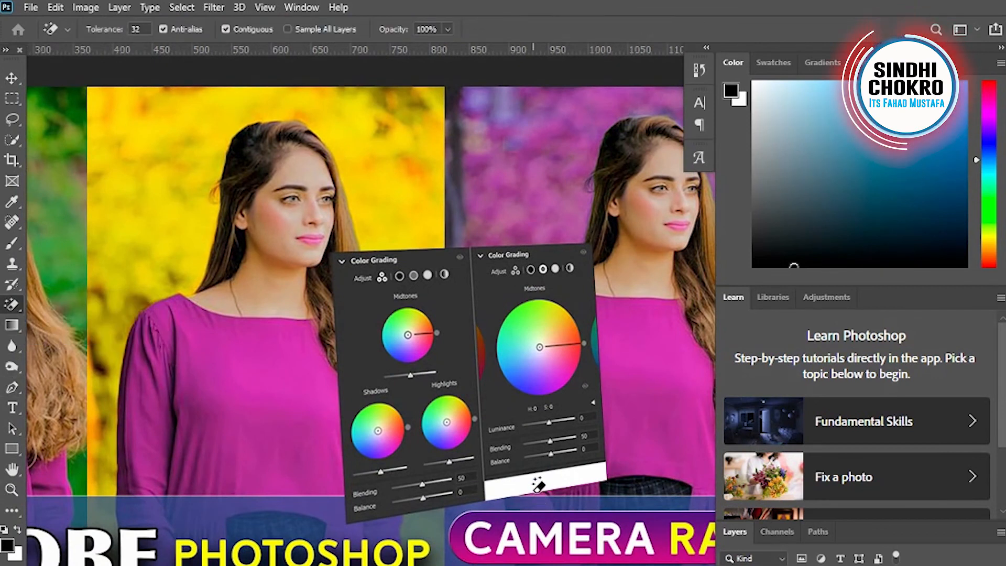
{"action": "left_click", "coordinate": [538, 483]}
Move the Color Grading image slightly lower so it overlaps the blue band a little more
{"action": "left_click", "coordinate": [12, 80]}
{"action": "left_click_drag", "start_coordinate": [389, 393], "coordinate": [366, 410]}
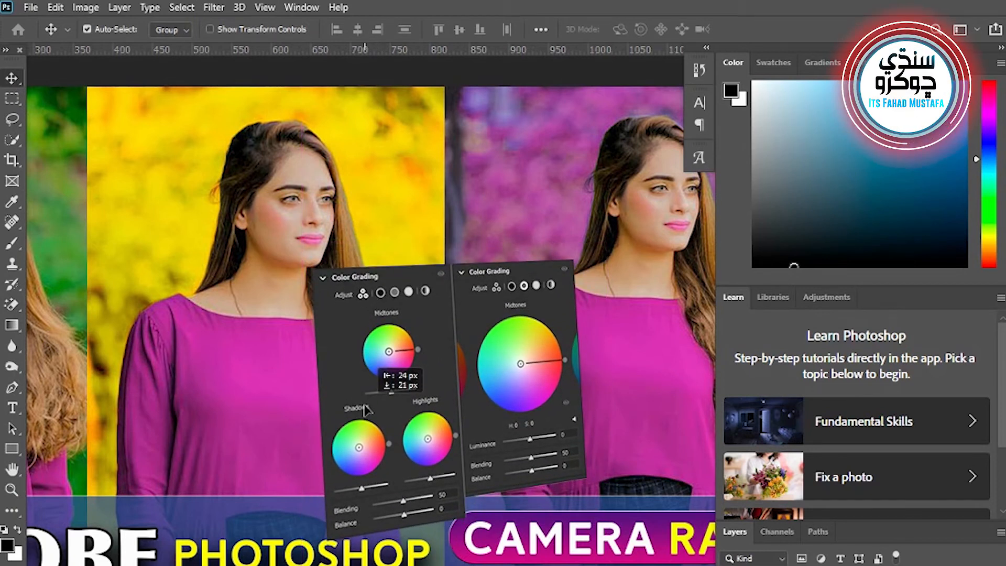
{"action": "left_click_drag", "start_coordinate": [409, 445], "coordinate": [428, 436]}
{"action": "left_click_drag", "start_coordinate": [422, 430], "coordinate": [431, 432]}
Add black 12 pt text reading NEW 2021 on two lines over the yellow portrait, just above the Color Grading image
{"action": "left_click", "coordinate": [12, 490]}
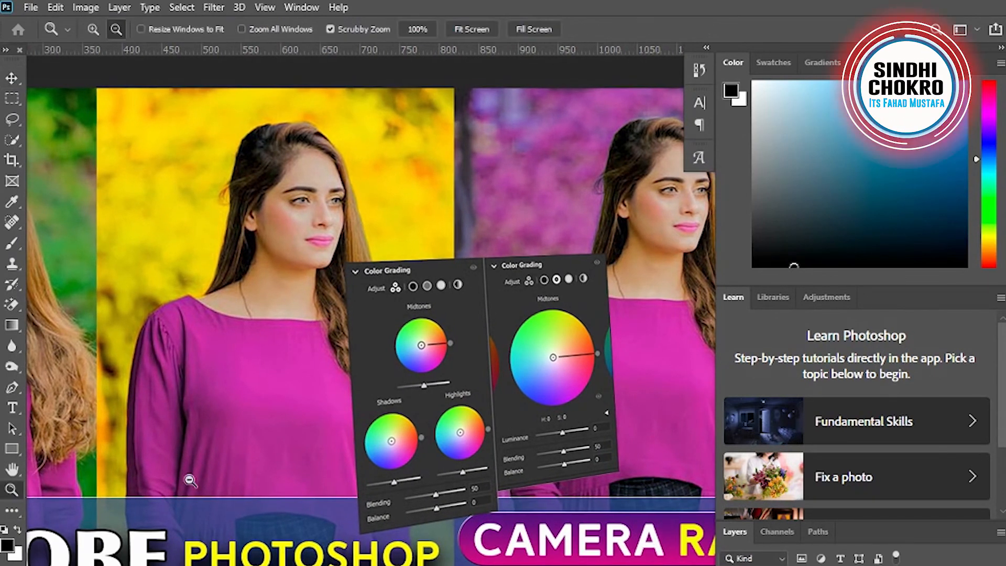
{"action": "left_click", "coordinate": [399, 423], "text": "alt"}
{"action": "left_click", "coordinate": [401, 424]}
{"action": "left_click", "coordinate": [401, 424]}
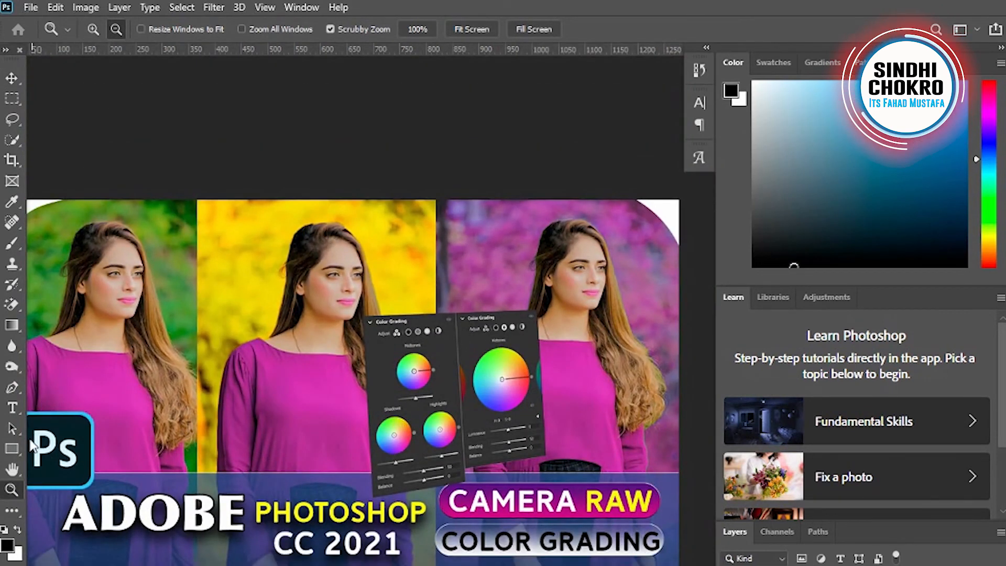
{"action": "left_click", "coordinate": [12, 408]}
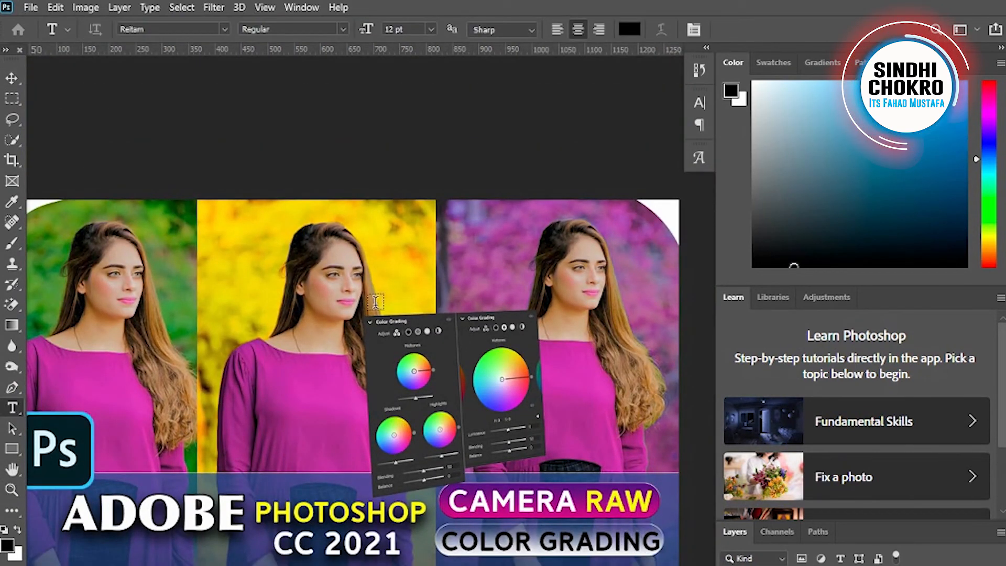
{"action": "left_click", "coordinate": [399, 281]}
{"action": "type", "text": "NEW"}
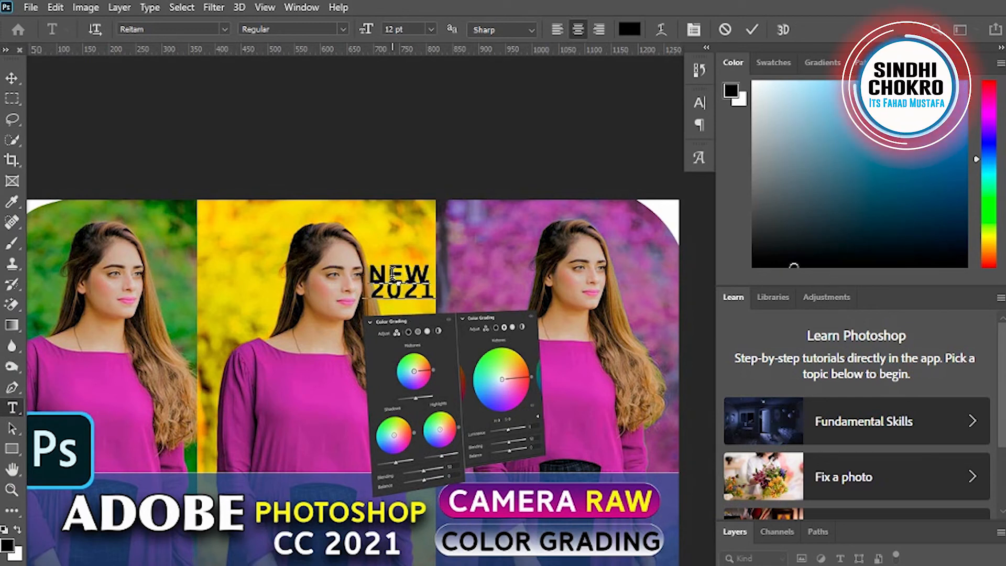
{"action": "left_click", "coordinate": [12, 79]}
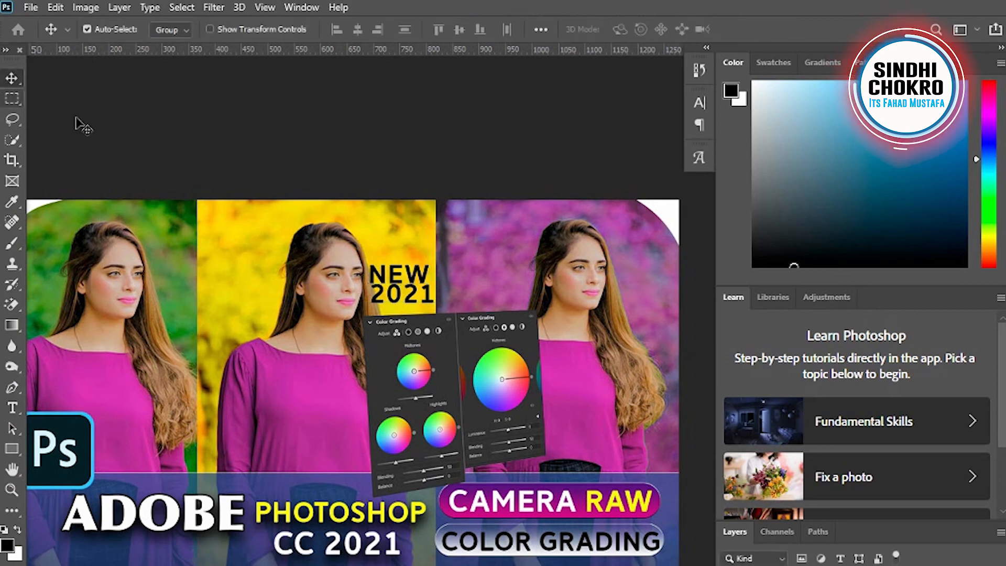
Scale the NEW 2021 text to about 193% and centre it above the Color Grading image, across the yellow and purple portraits
{"action": "key", "text": "ctrl+t"}
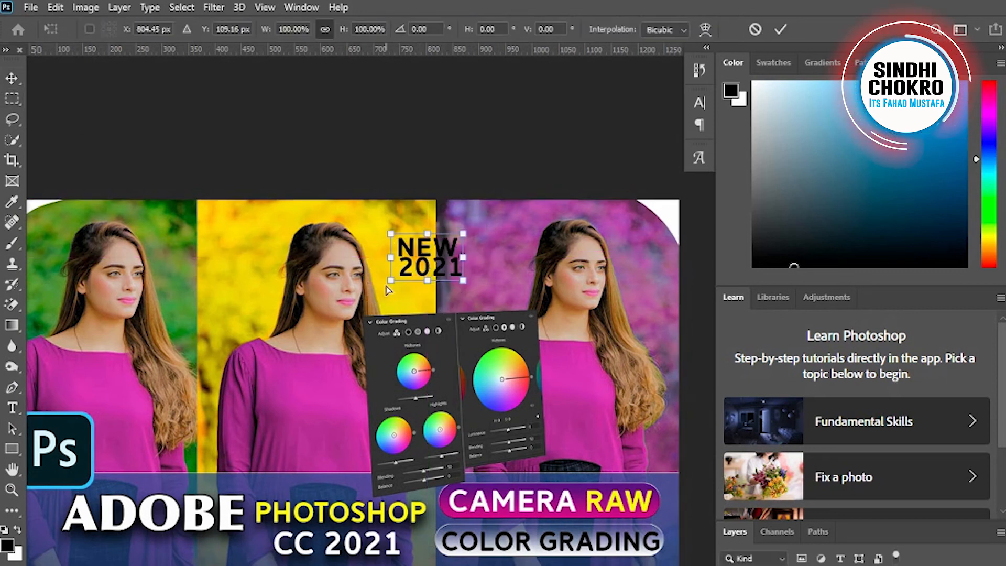
{"action": "left_click_drag", "start_coordinate": [397, 279], "coordinate": [349, 366]}
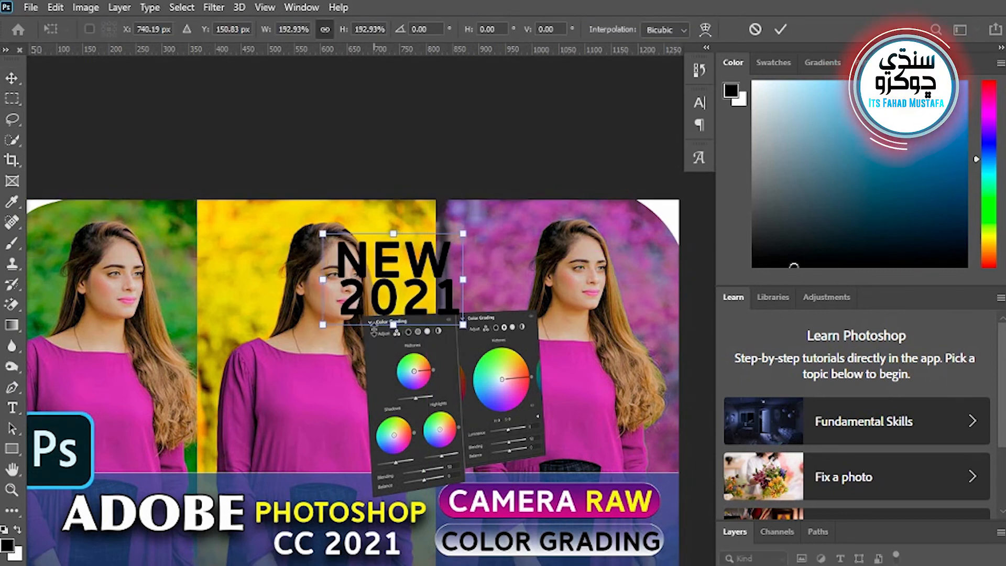
{"action": "left_click_drag", "start_coordinate": [388, 314], "coordinate": [427, 291]}
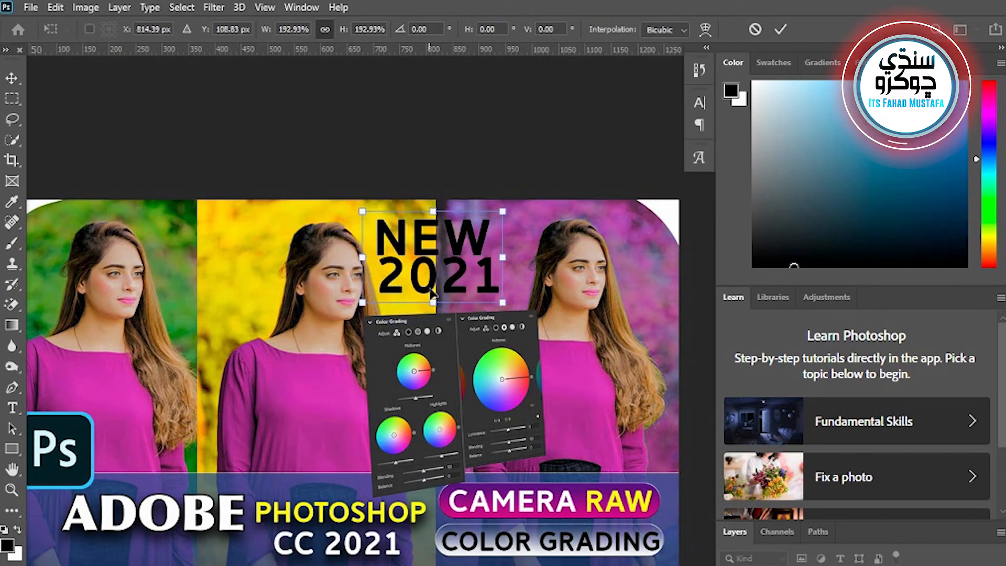
{"action": "key", "text": "Return"}
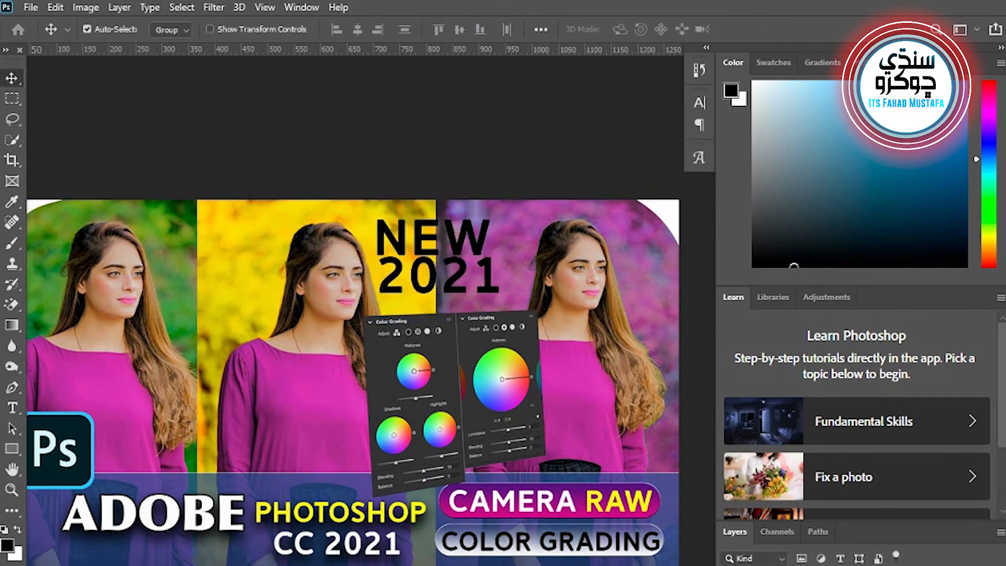
Recolour the NEW 2021 text white (ffffff) and give it a 3 px black outside stroke
{"action": "double_click", "coordinate": [760, 565]}
{"action": "left_click", "coordinate": [629, 29]}
{"action": "type", "text": "ffffff"}
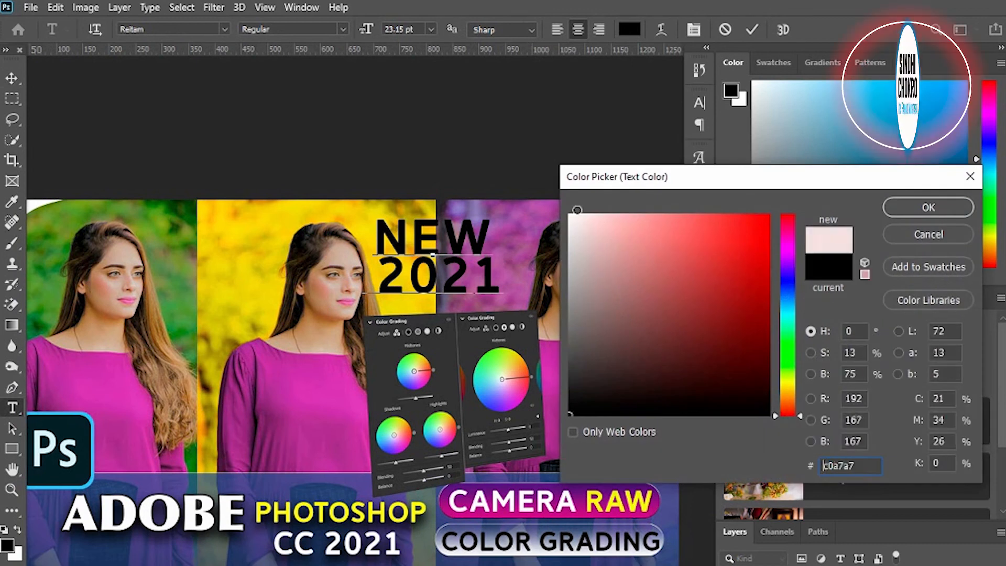
{"action": "left_click", "coordinate": [929, 207]}
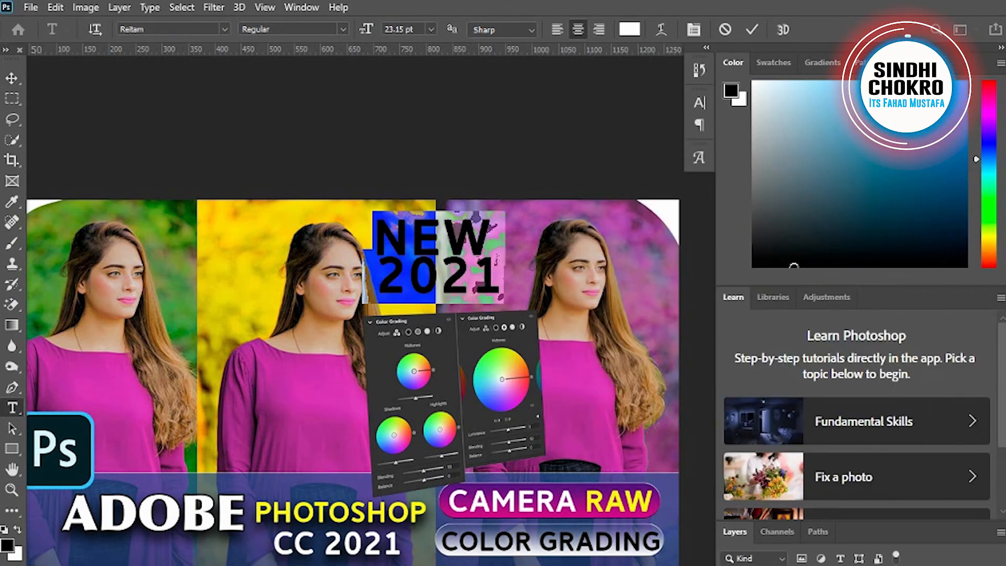
{"action": "left_click", "coordinate": [11, 79]}
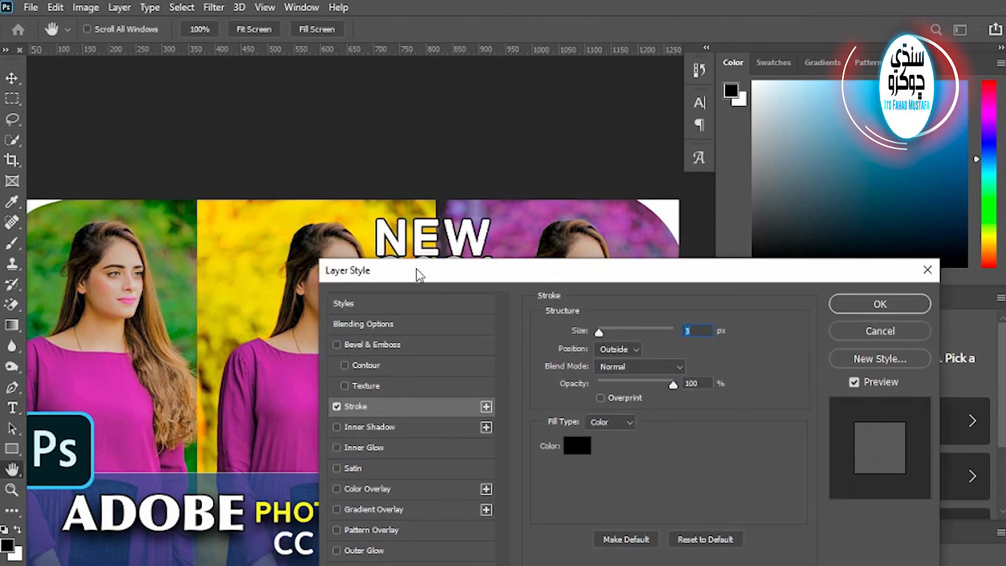
{"action": "mouse_move", "coordinate": [418, 272]}
{"action": "left_mouse_down"}
{"action": "mouse_move", "coordinate": [636, 398]}
{"action": "mouse_move", "coordinate": [406, 423]}
{"action": "left_mouse_up"}
{"action": "left_click", "coordinate": [841, 459]}
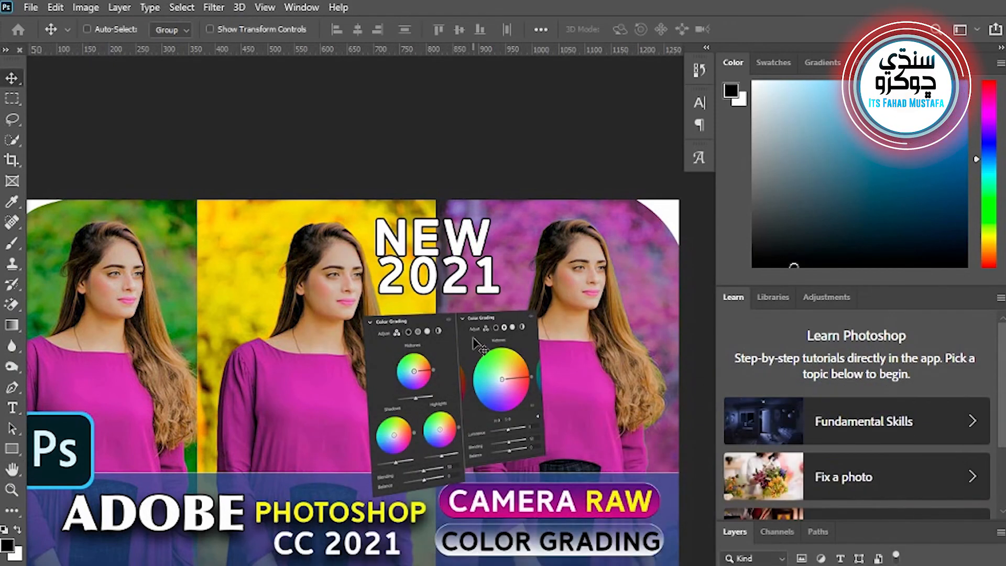
Tilt the NEW 2021 text slightly counter-clockwise, nudge it down, and add a black drop shadow with 100% opacity, distance 8, spread 12 and size 29
{"action": "key", "text": "ctrl+t"}
{"action": "left_click_drag", "start_coordinate": [510, 345], "coordinate": [516, 340]}
{"action": "left_click_drag", "start_coordinate": [430, 265], "coordinate": [433, 277]}
{"action": "key", "text": "Return"}
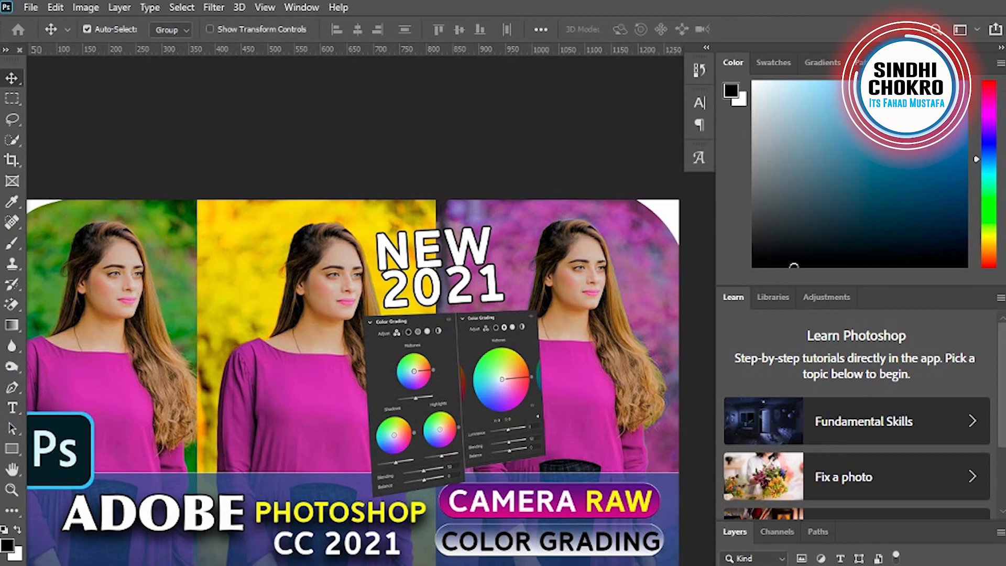
{"action": "left_click_drag", "start_coordinate": [400, 323], "coordinate": [431, 320]}
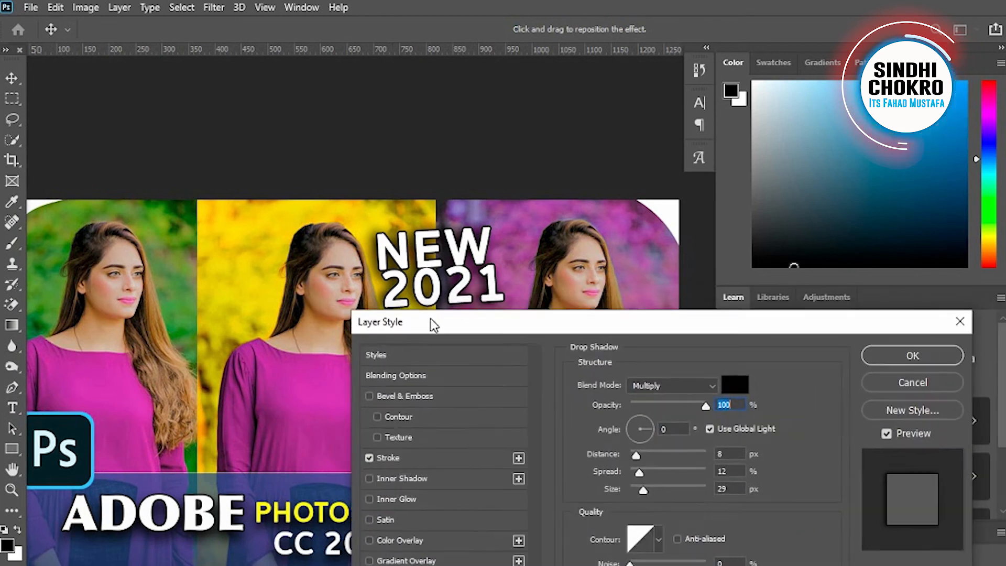
{"action": "left_click", "coordinate": [886, 354]}
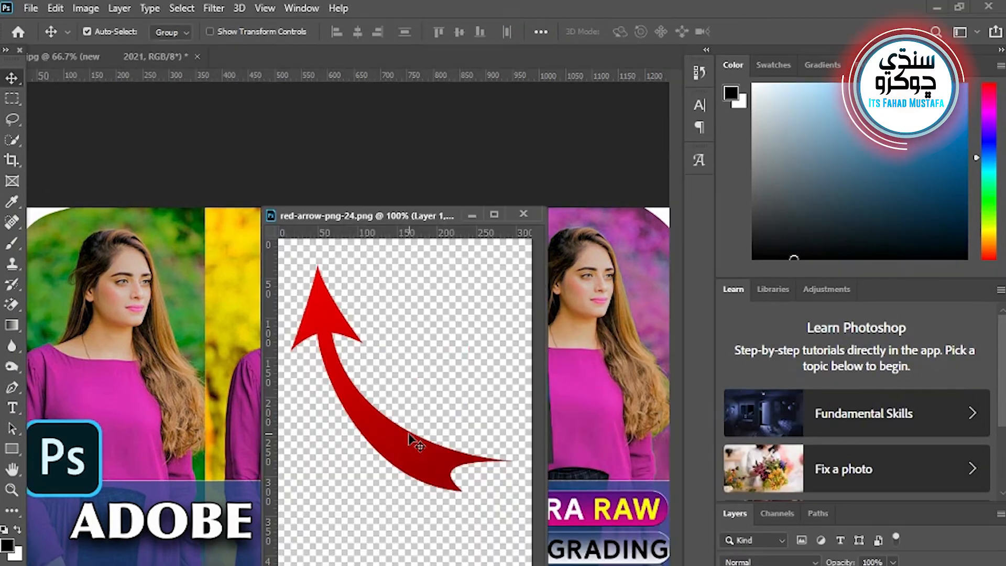
Bring the red arrow from red-arrow-png-24.png into the thumbnail and place it over the Color Grading panel with the large wheel
{"action": "key", "text": "ctrl+a"}
{"action": "key", "text": "ctrl+c"}
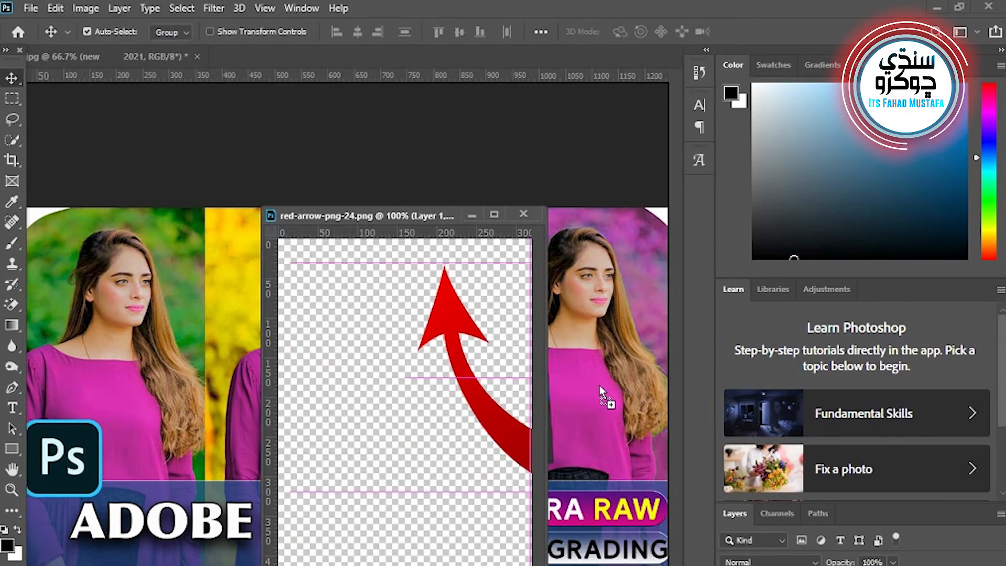
{"action": "left_click", "coordinate": [601, 394]}
{"action": "key", "text": "ctrl+v"}
{"action": "left_click", "coordinate": [579, 309]}
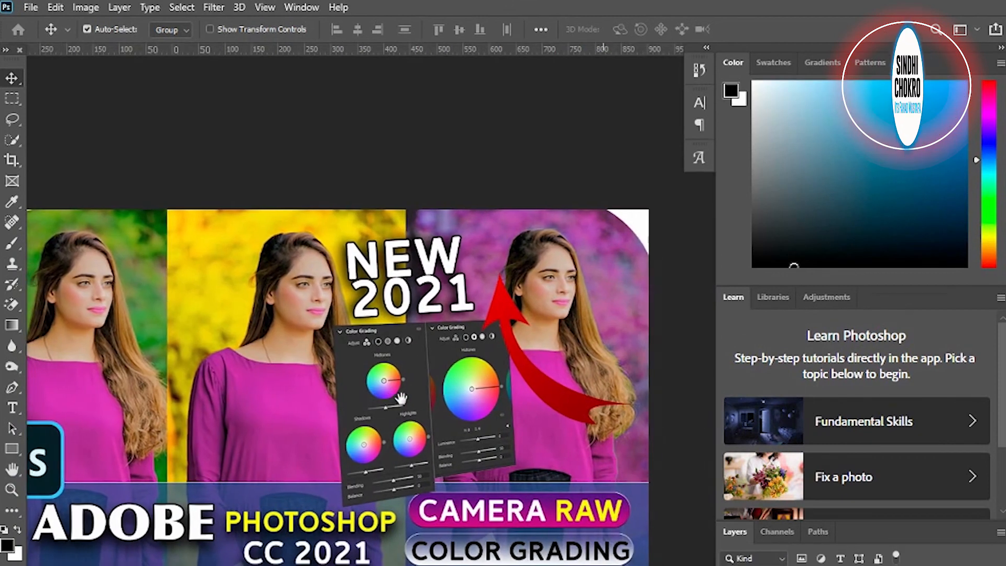
{"action": "left_click_drag", "start_coordinate": [563, 397], "coordinate": [534, 441]}
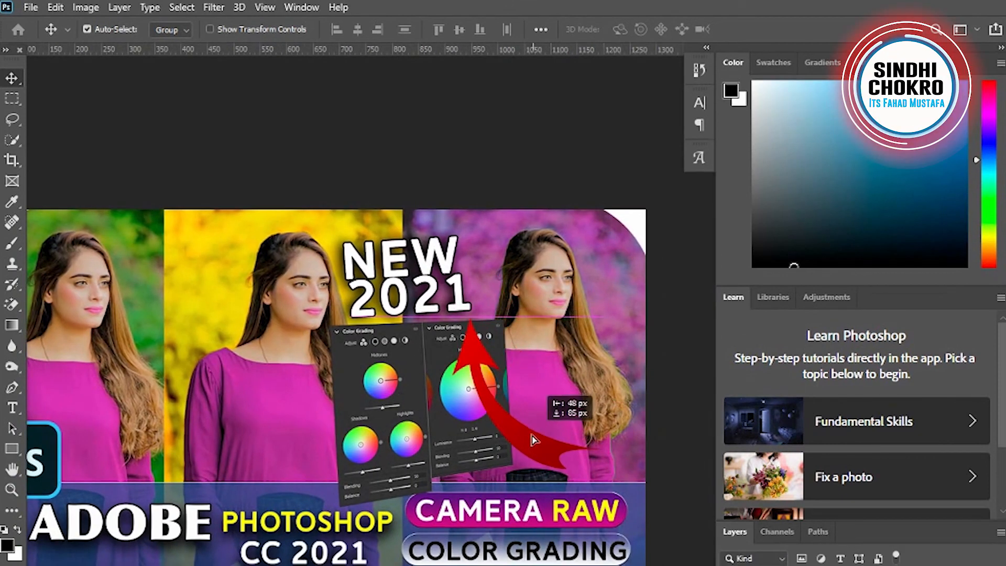
Rotate and reposition the red arrow so it curves down beside the NEW 2021 text and points at the large colour wheel
{"action": "key", "text": "ctrl+t"}
{"action": "left_click_drag", "start_coordinate": [589, 487], "coordinate": [617, 462]}
{"action": "left_click_drag", "start_coordinate": [528, 447], "coordinate": [462, 372]}
{"action": "key", "text": "Return"}
{"action": "key", "text": "ctrl+t"}
{"action": "left_click_drag", "start_coordinate": [557, 460], "coordinate": [499, 250]}
{"action": "mouse_move", "coordinate": [484, 343]}
{"action": "left_mouse_down"}
{"action": "mouse_move", "coordinate": [484, 318]}
{"action": "mouse_move", "coordinate": [501, 341]}
{"action": "left_mouse_up"}
{"action": "key", "text": "Return"}
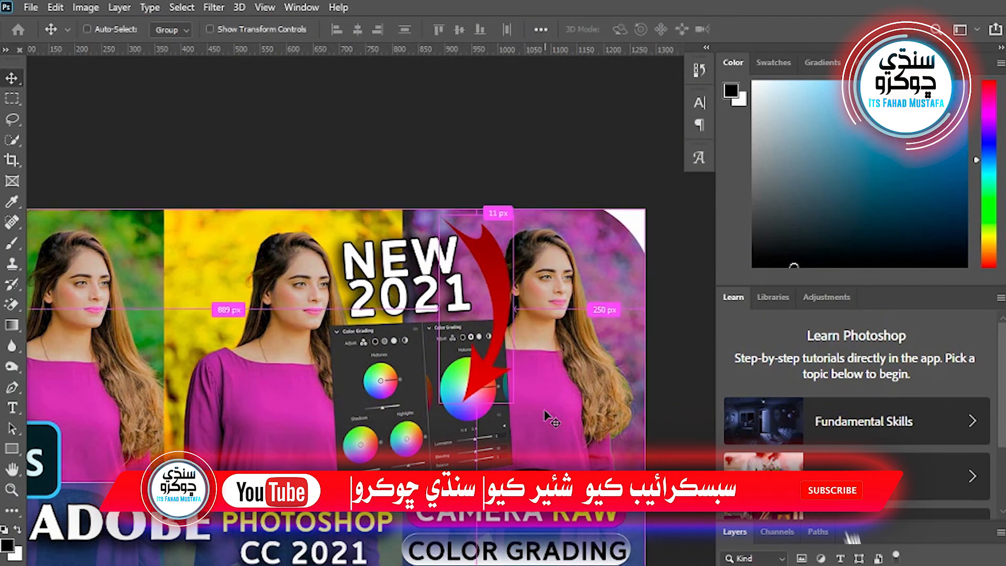
Scale the red arrow down to about 83%, keeping its tip at the upper edge of the large colour wheel
{"action": "key", "text": "ctrl+t"}
{"action": "left_click_drag", "start_coordinate": [511, 401], "coordinate": [496, 370]}
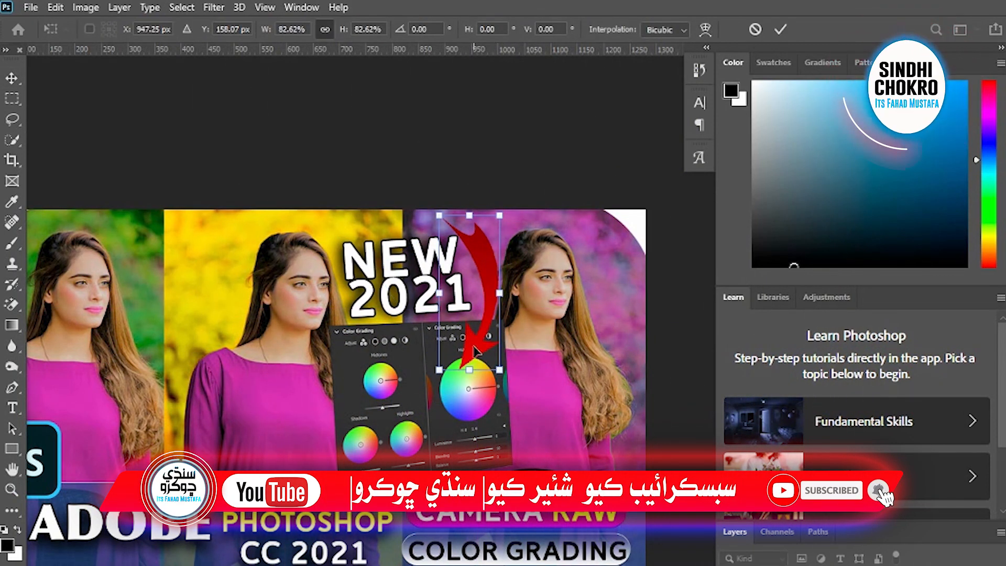
{"action": "key", "text": "Return"}
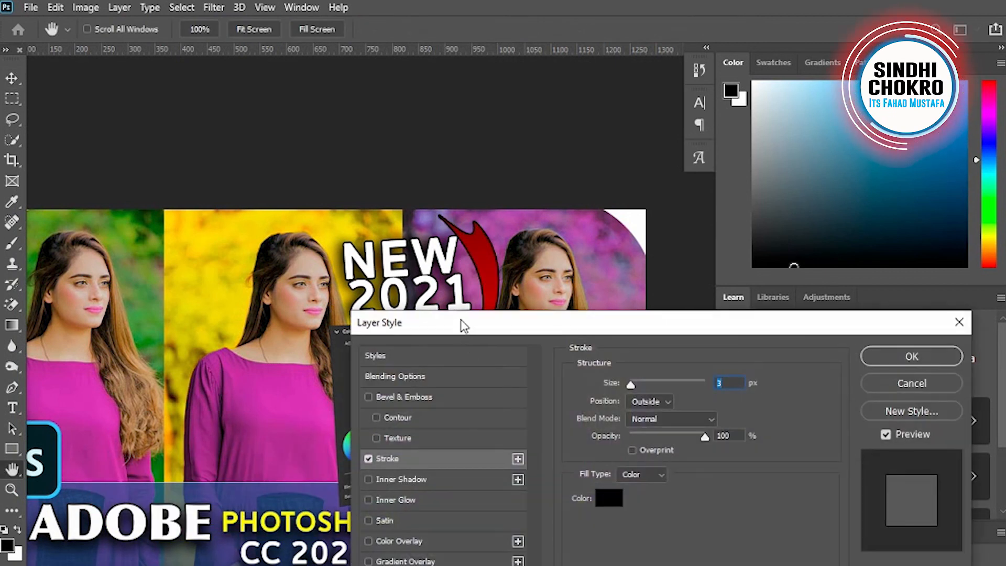
Give the red arrow a 3 px outside stroke in white (ffffff)
{"action": "left_click_drag", "start_coordinate": [462, 326], "coordinate": [652, 420]}
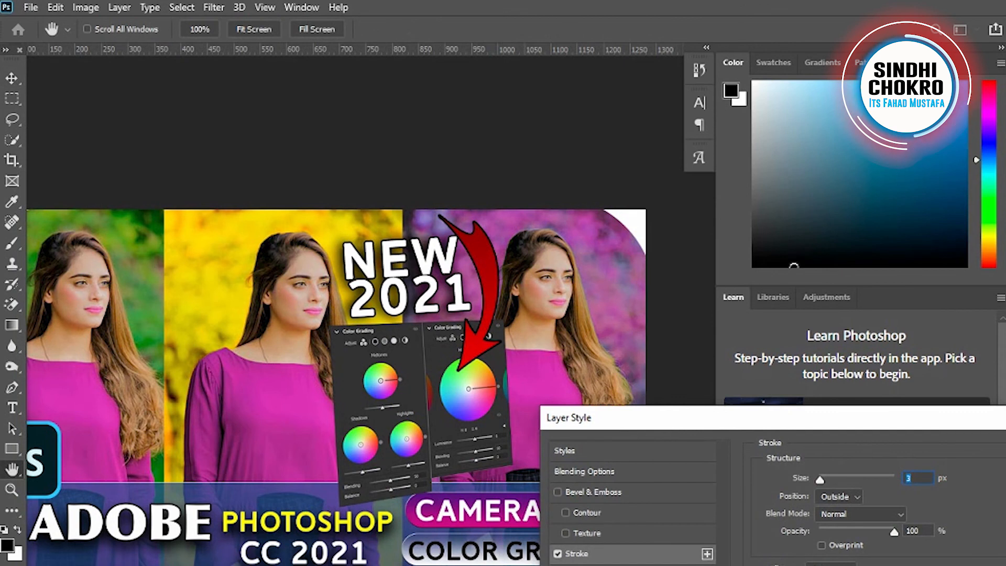
{"action": "left_click", "coordinate": [826, 565]}
{"action": "left_click_drag", "start_coordinate": [603, 271], "coordinate": [570, 214]}
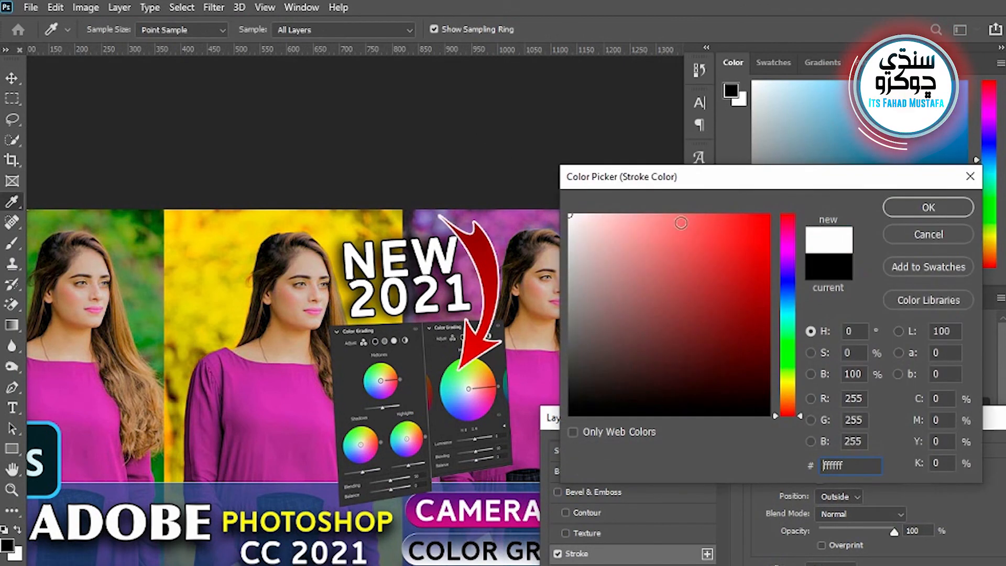
{"action": "left_click", "coordinate": [897, 212]}
{"action": "left_click_drag", "start_coordinate": [951, 420], "coordinate": [523, 422]}
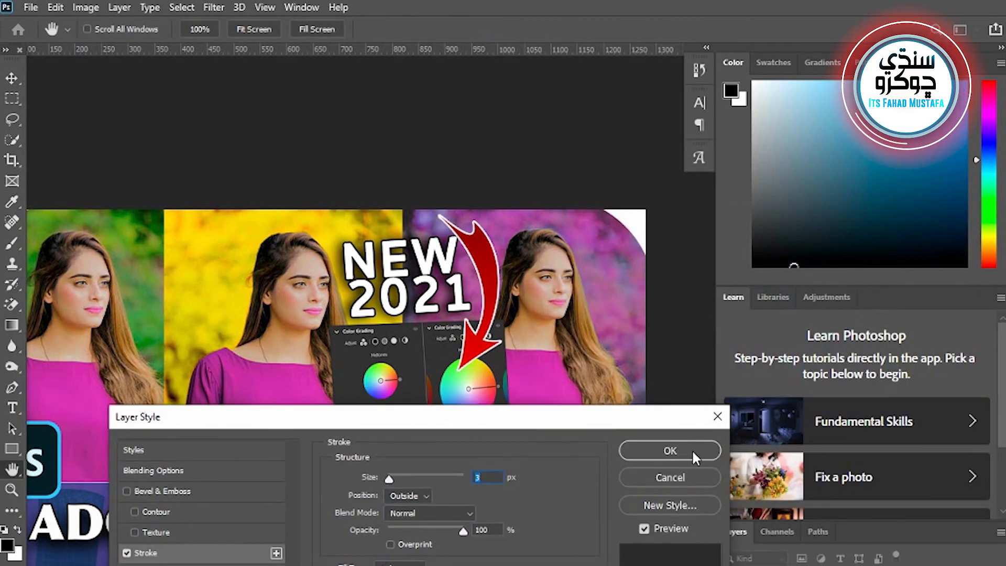
{"action": "left_click", "coordinate": [671, 450]}
Review the whole thumbnail composition in the full-screen display modes
{"action": "key", "text": "v"}
{"action": "left_click_drag", "start_coordinate": [430, 420], "coordinate": [471, 417]}
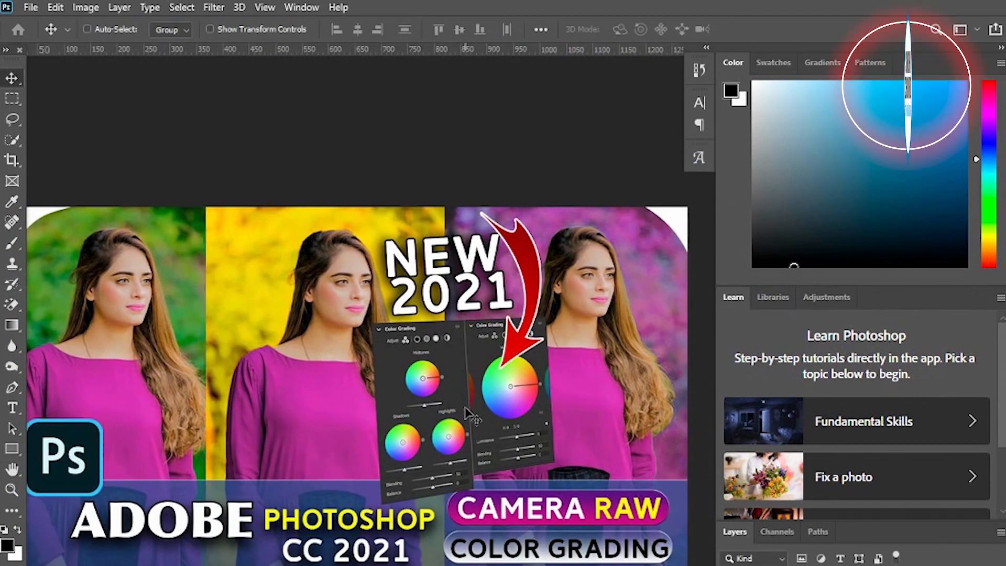
{"action": "key", "text": "f"}
{"action": "key", "text": "f"}
{"action": "left_click_drag", "start_coordinate": [530, 408], "coordinate": [415, 407]}
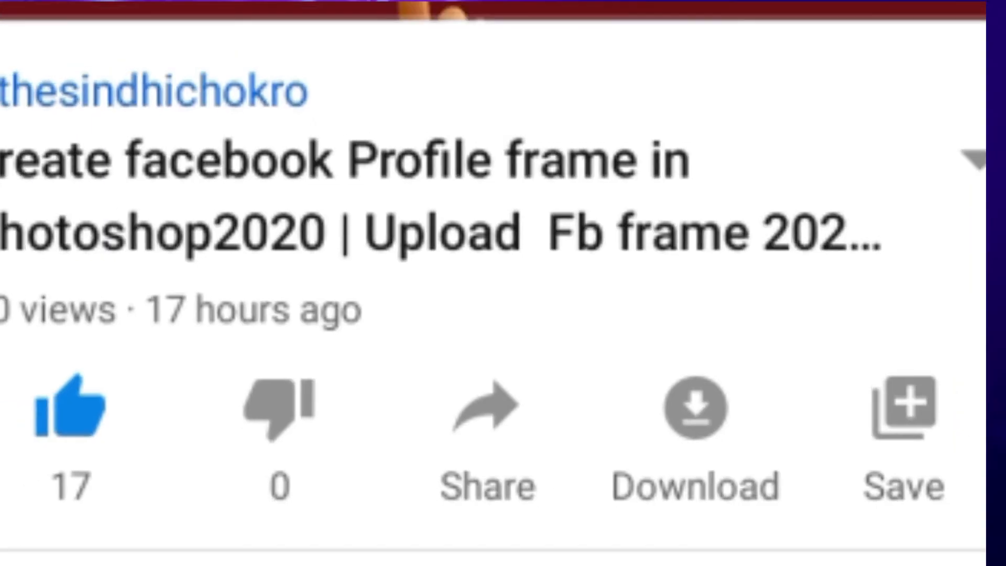